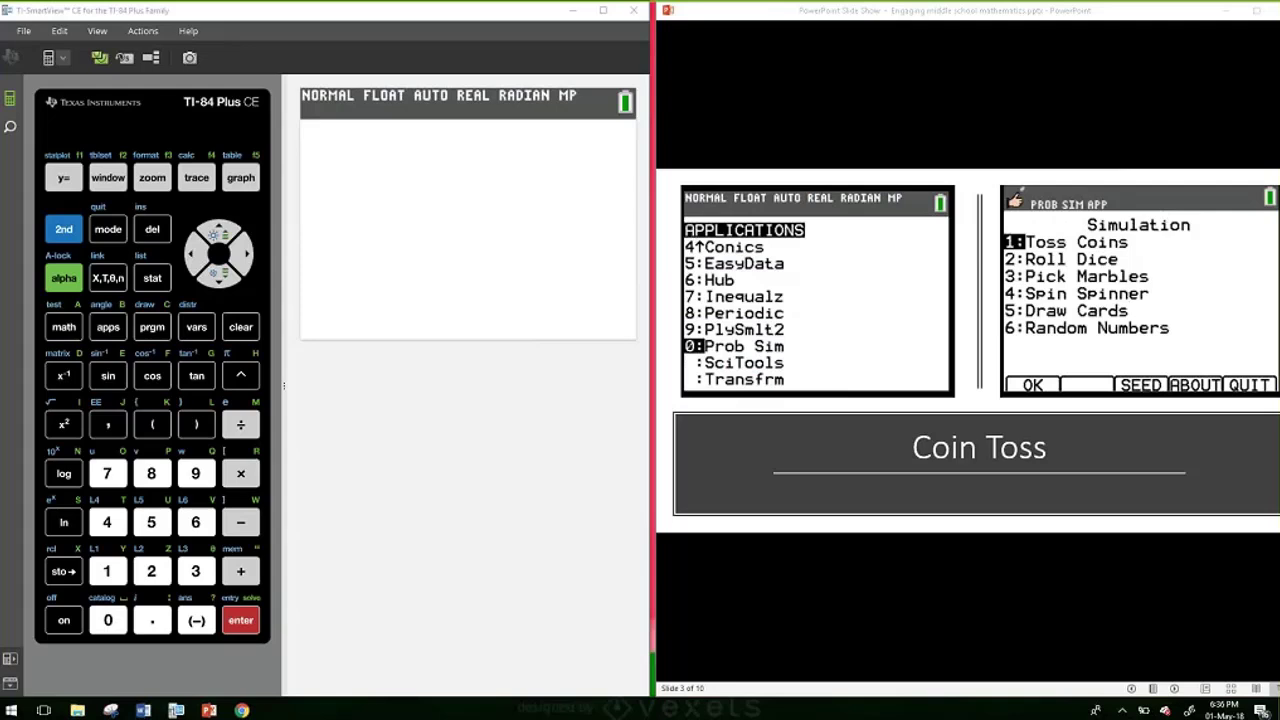
# Step: Open the Prob Sim application from the calculator's list of applications
pyautogui.click(108, 327)
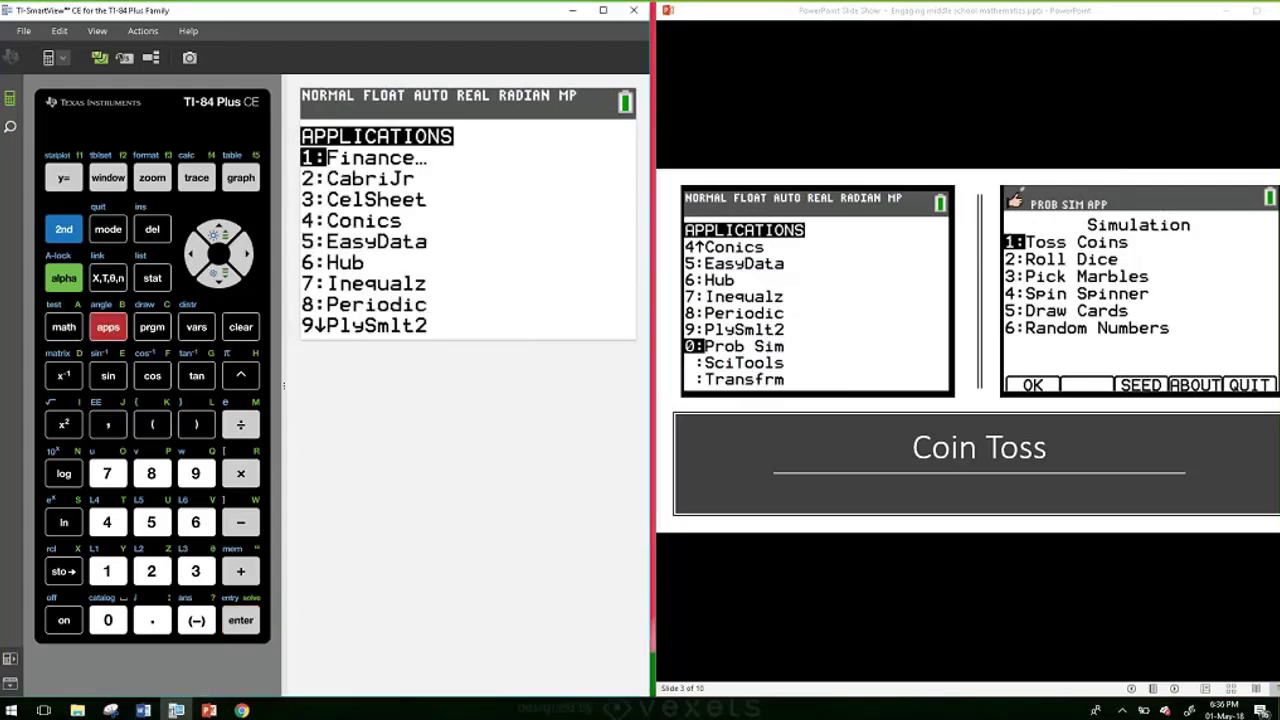
pyautogui.click(219, 274)
pyautogui.click(219, 274)
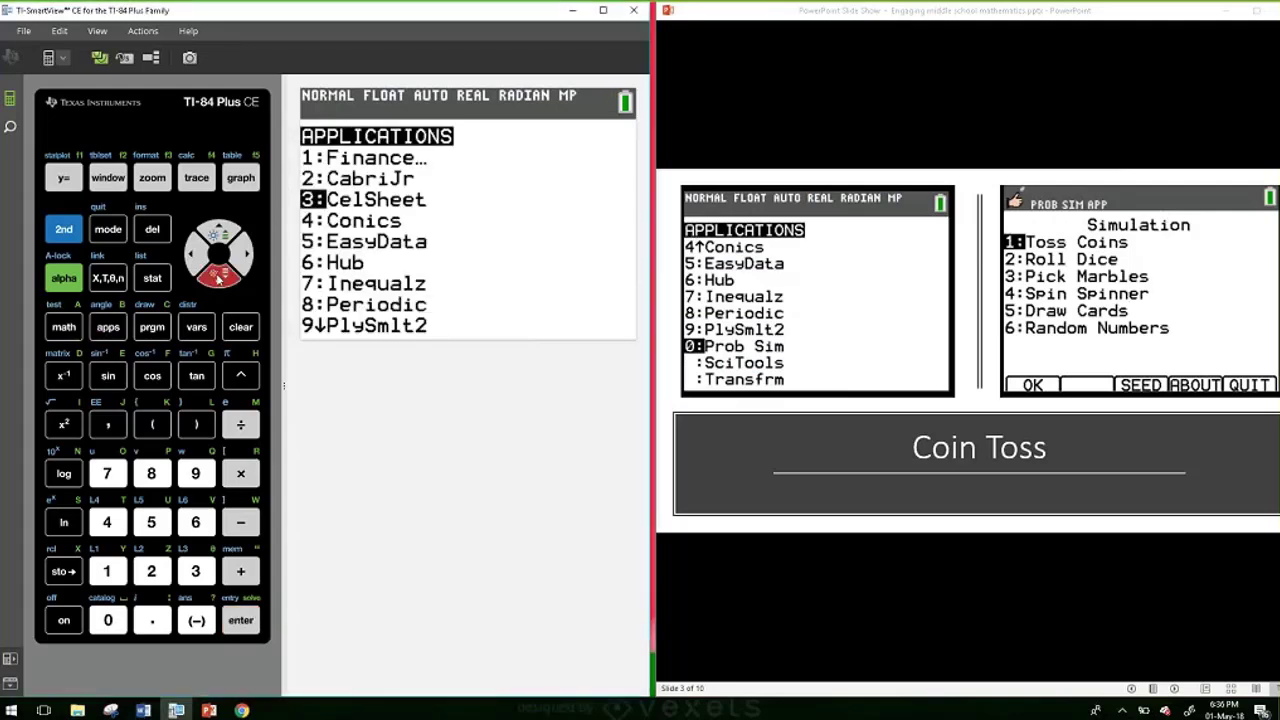
pyautogui.click(219, 274)
pyautogui.click(219, 274)
pyautogui.click(219, 274)
pyautogui.click(219, 274)
pyautogui.click(219, 274)
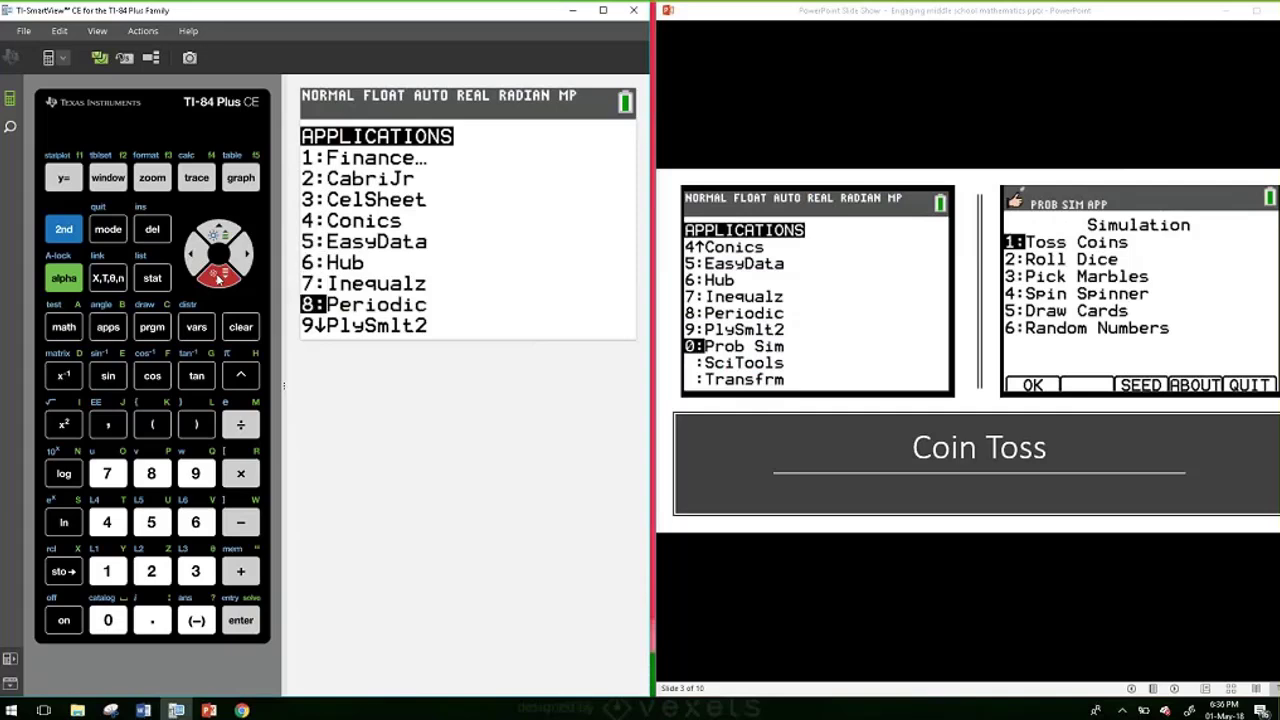
pyautogui.click(219, 274)
pyautogui.click(218, 276)
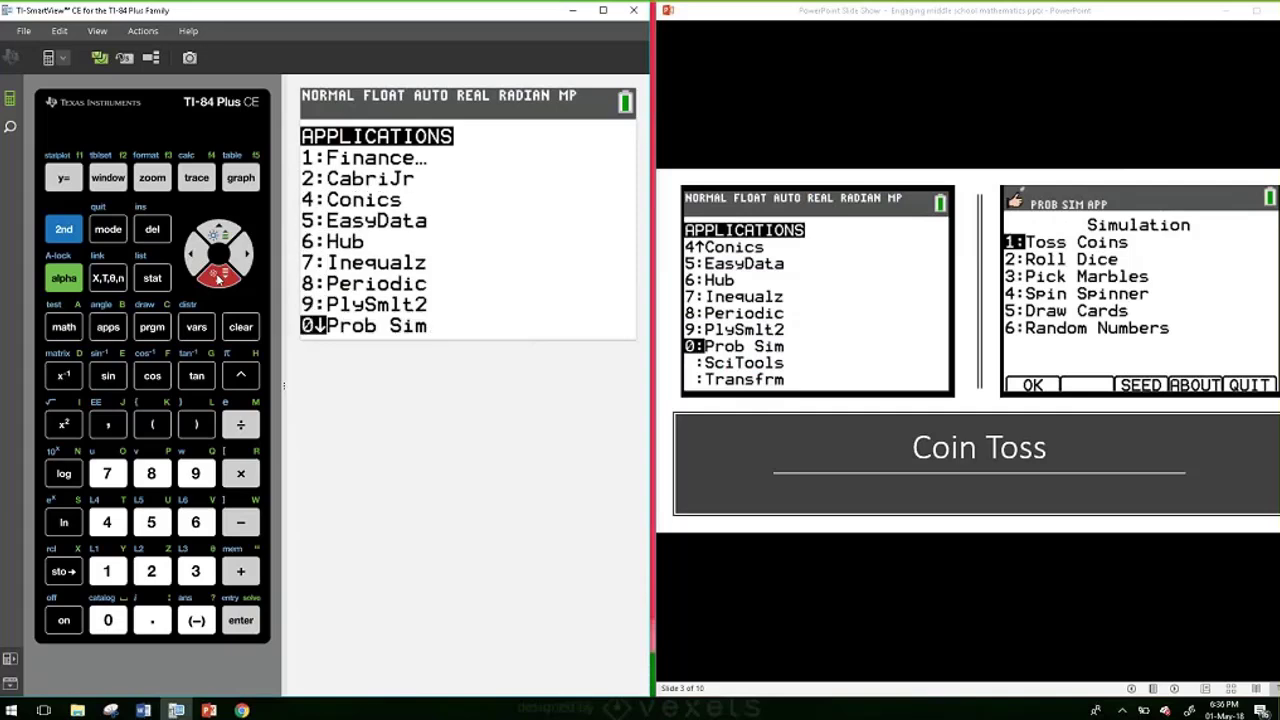
pyautogui.click(241, 620)
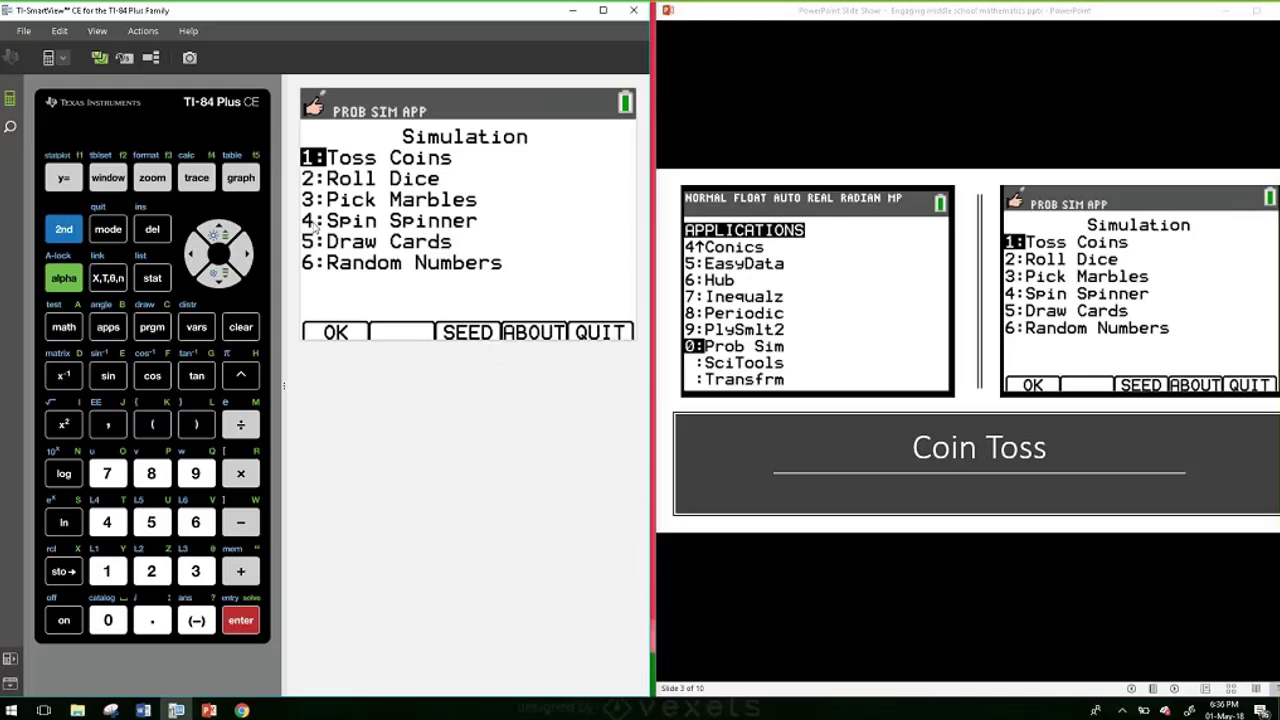
# Step: Set the random seed of the probability simulations to 2
pyautogui.click(153, 177)
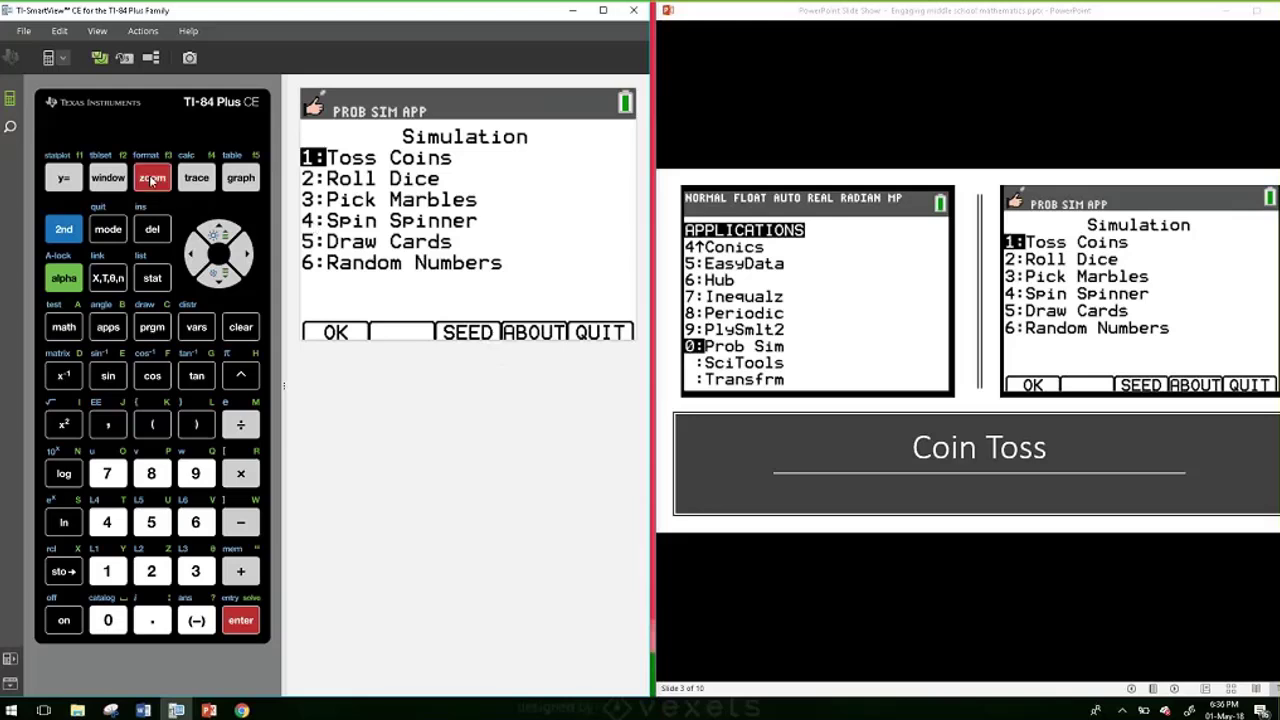
pyautogui.press('Return')
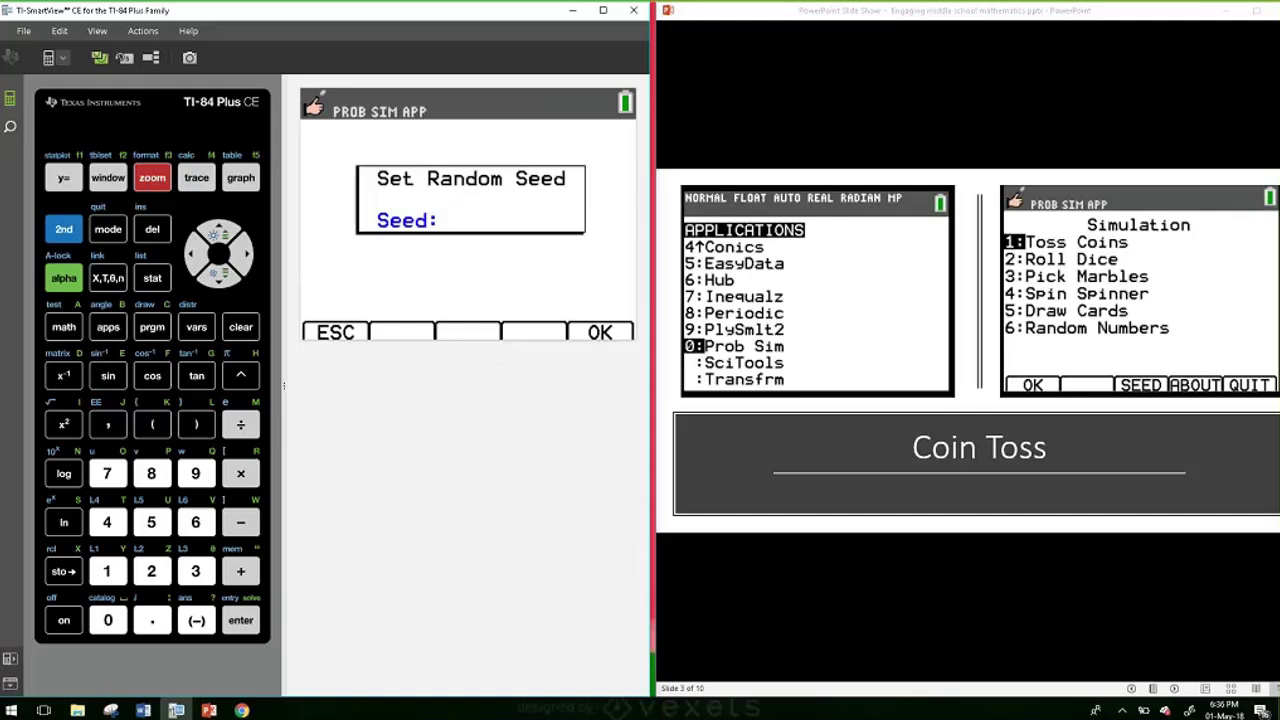
pyautogui.click(141, 572)
pyautogui.click(246, 174)
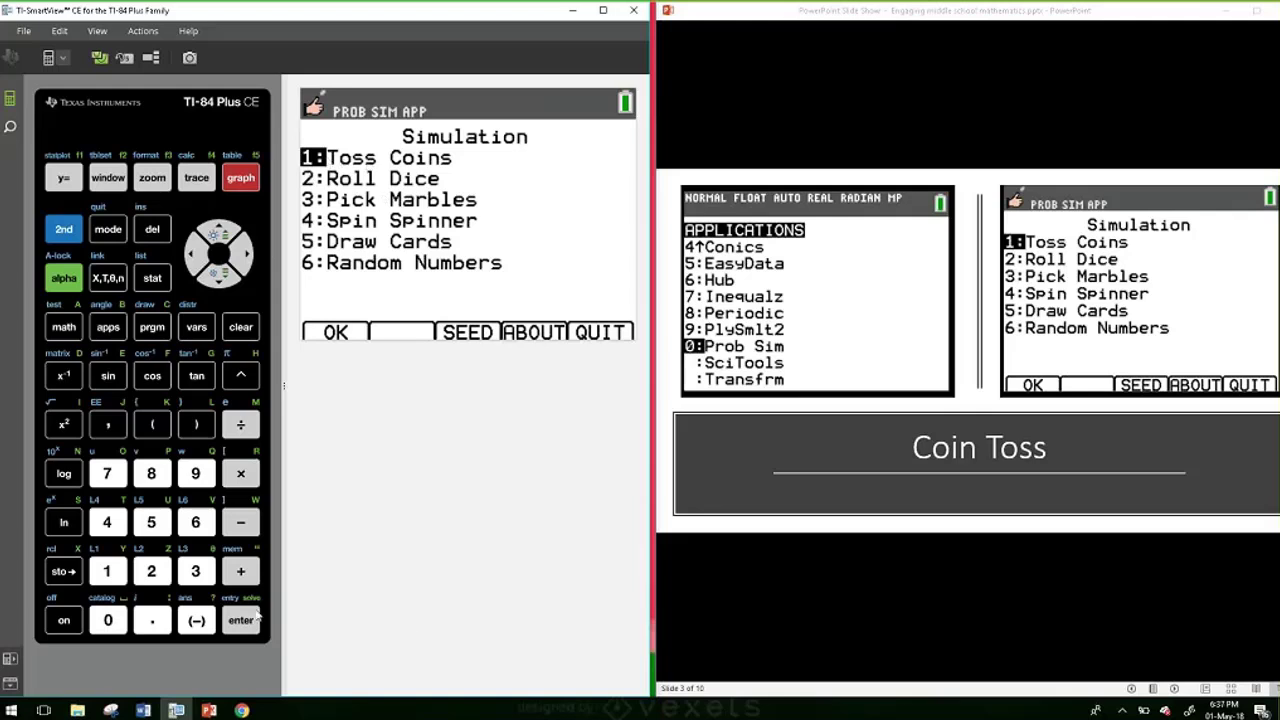
# Step: Open the Toss Coins simulation and toss one coin once, plus a batch of 50 more tosses
pyautogui.press('Return')
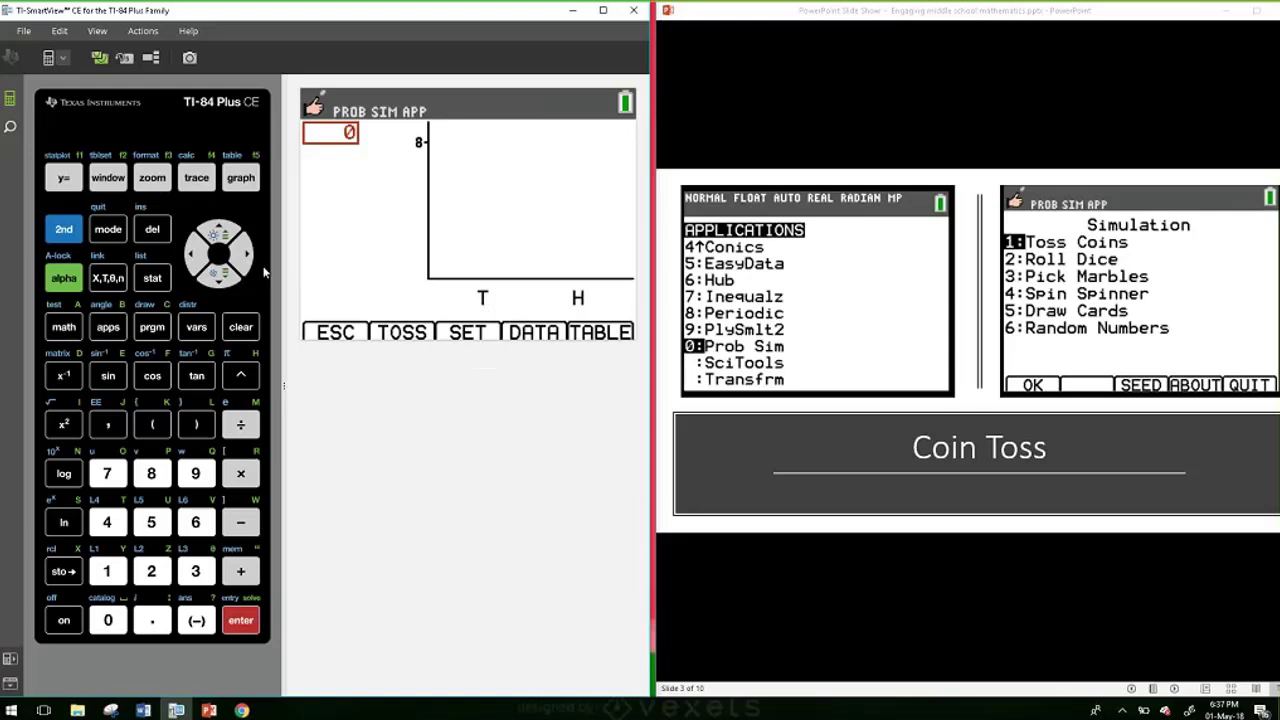
pyautogui.click(104, 177)
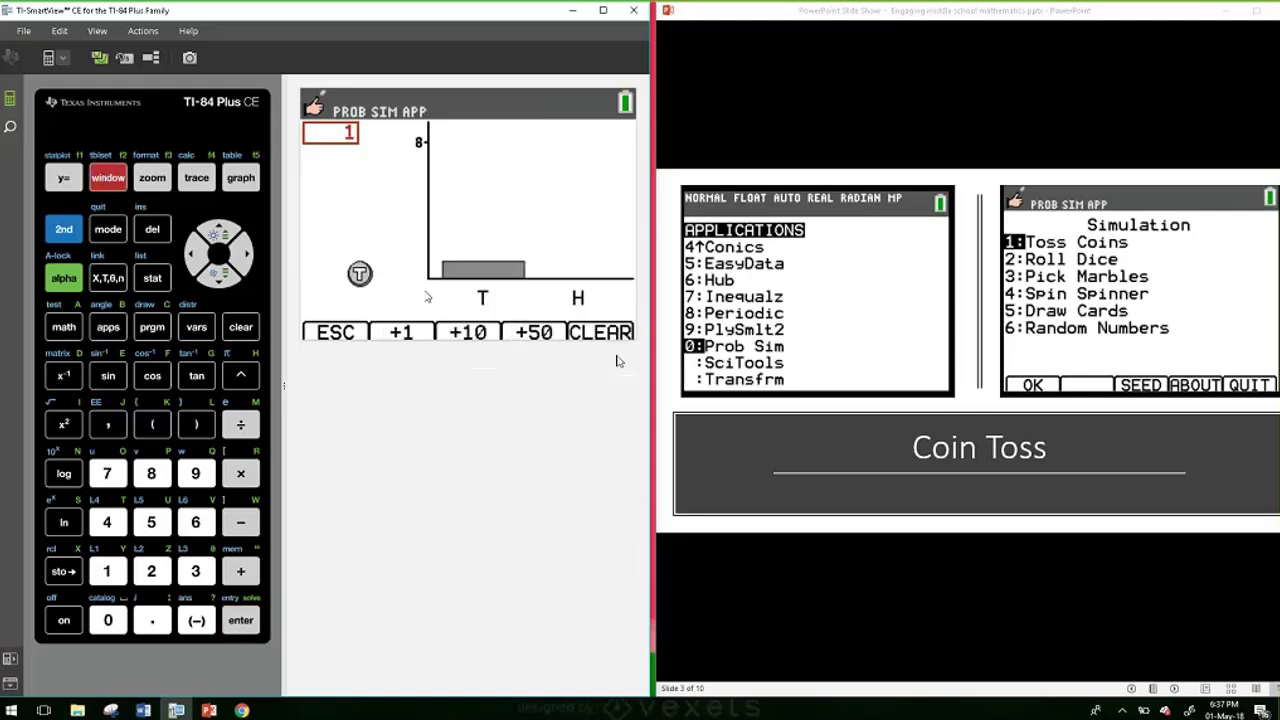
pyautogui.click(199, 180)
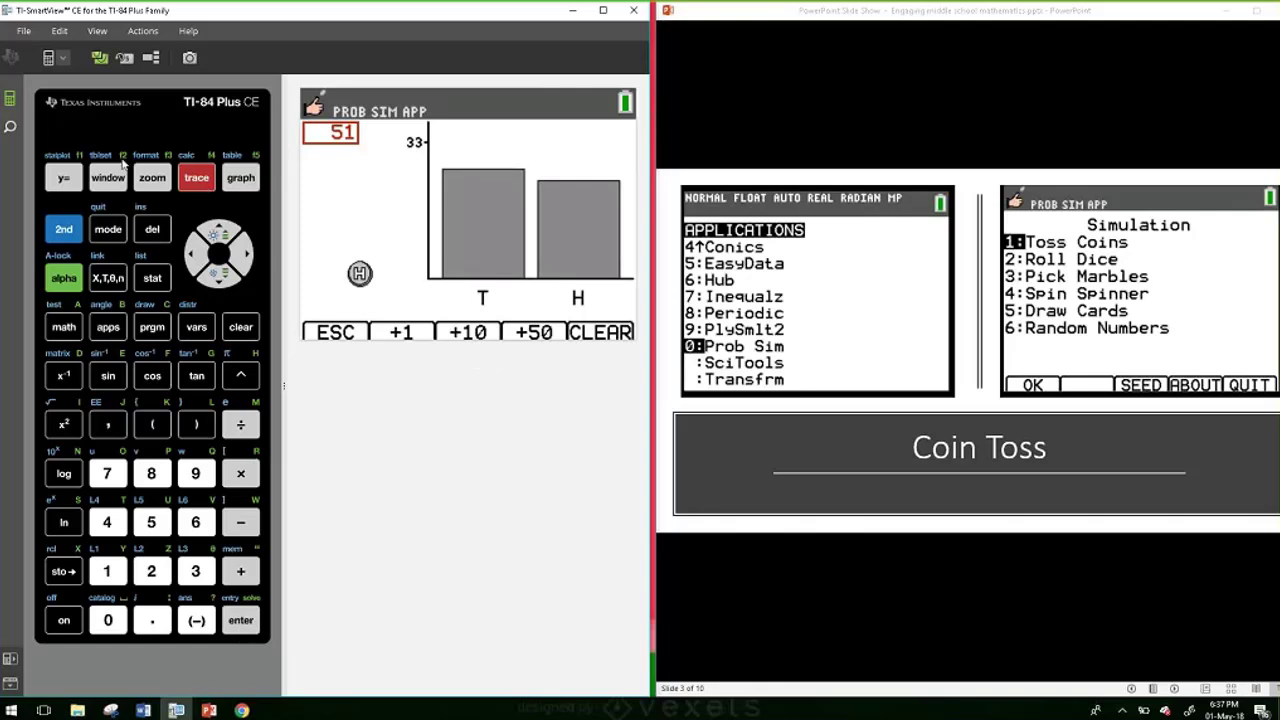
pyautogui.click(62, 178)
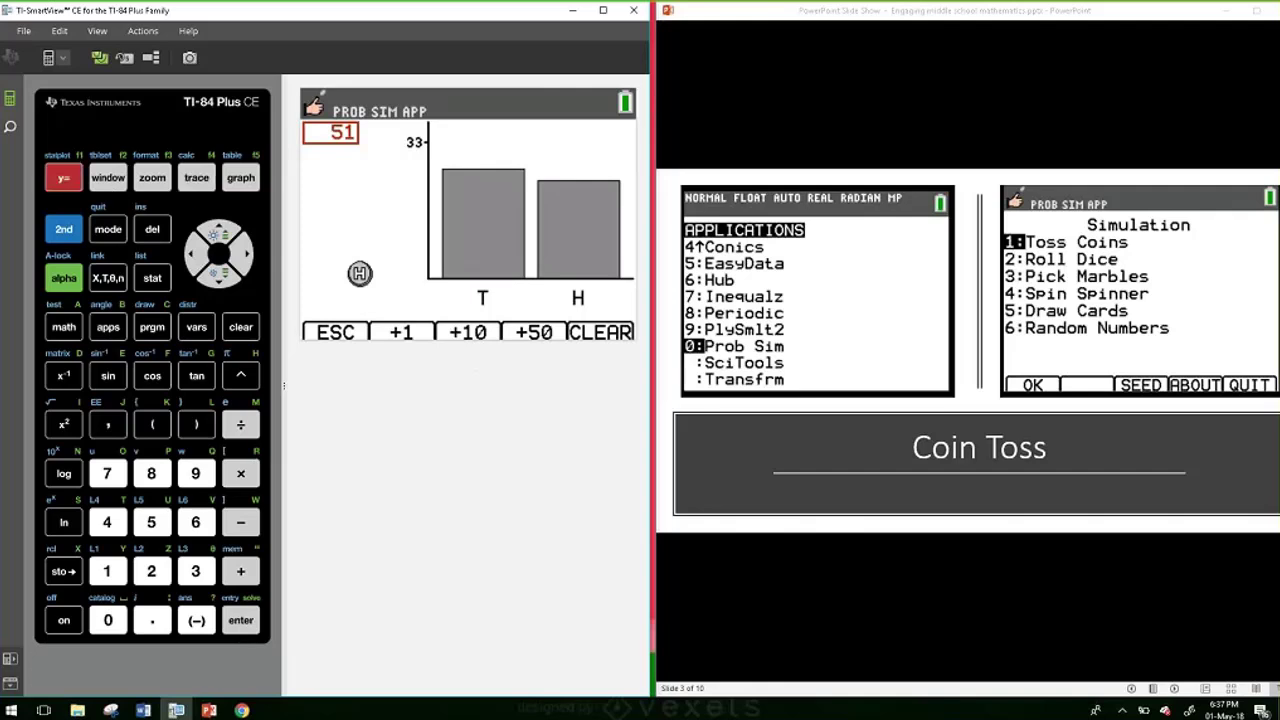
# Step: Change the coin toss settings to use 2 coins
pyautogui.click(152, 178)
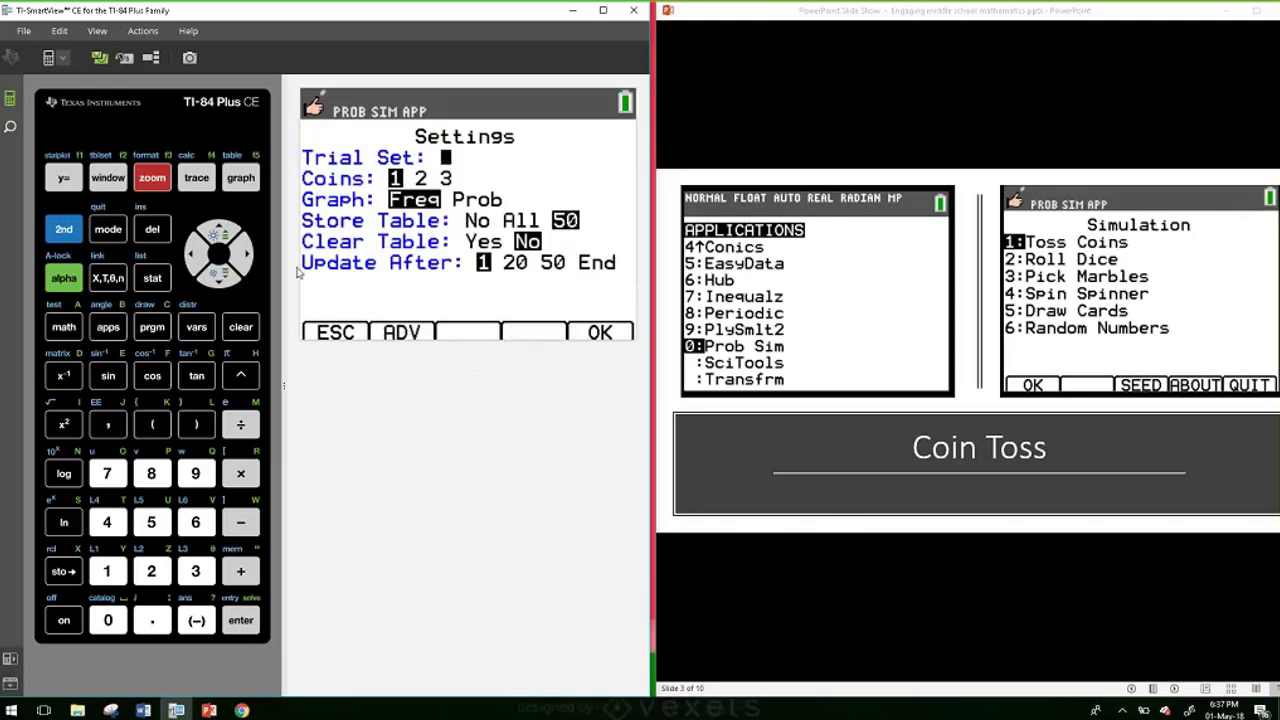
pyautogui.click(218, 284)
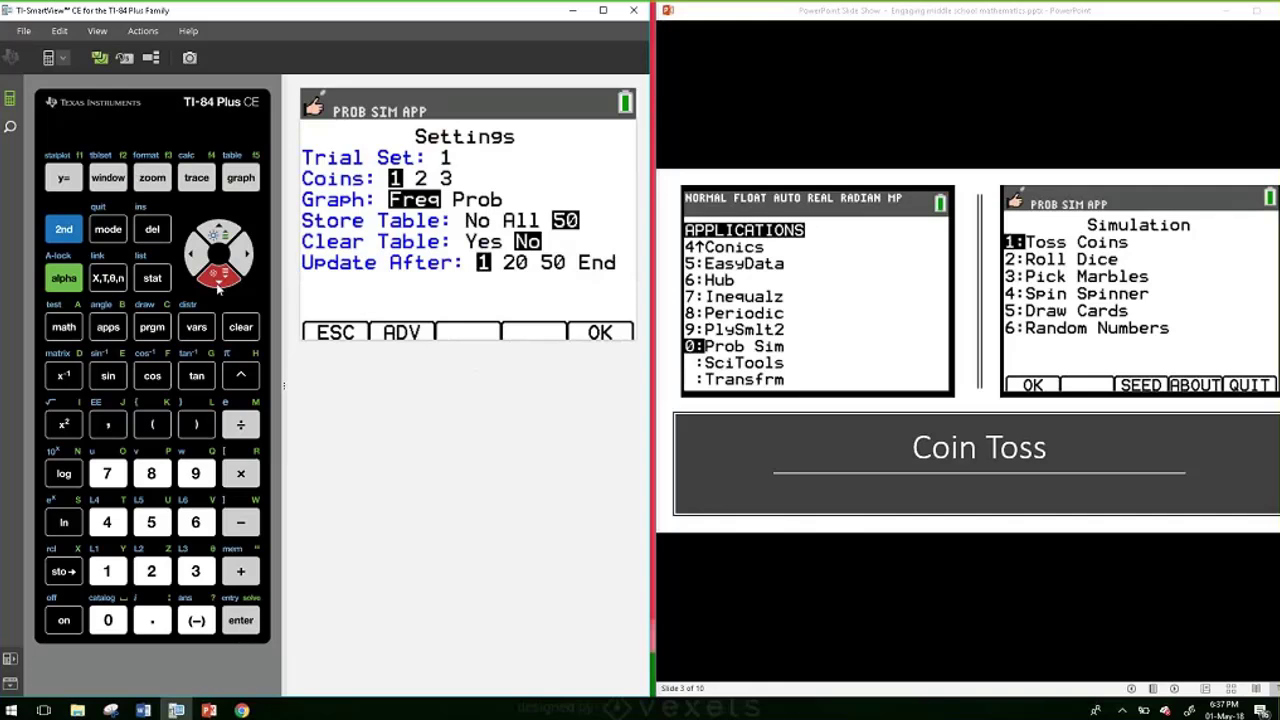
pyautogui.click(242, 236)
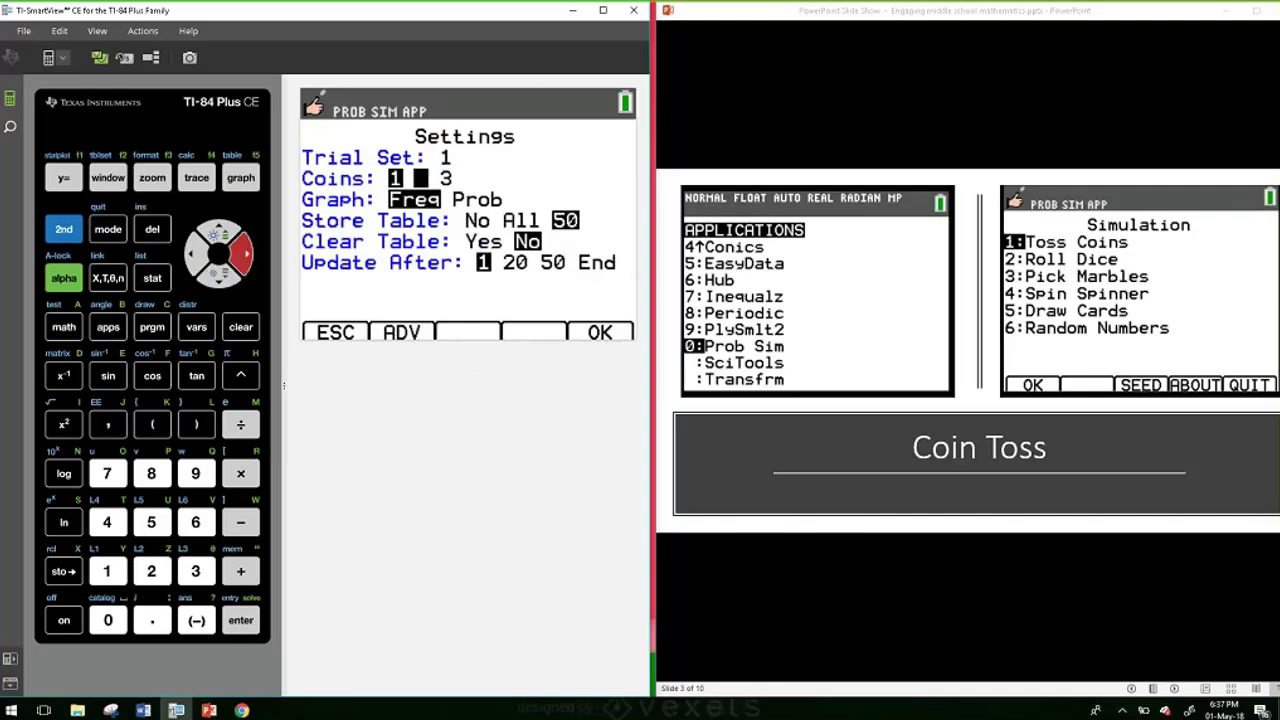
pyautogui.click(241, 620)
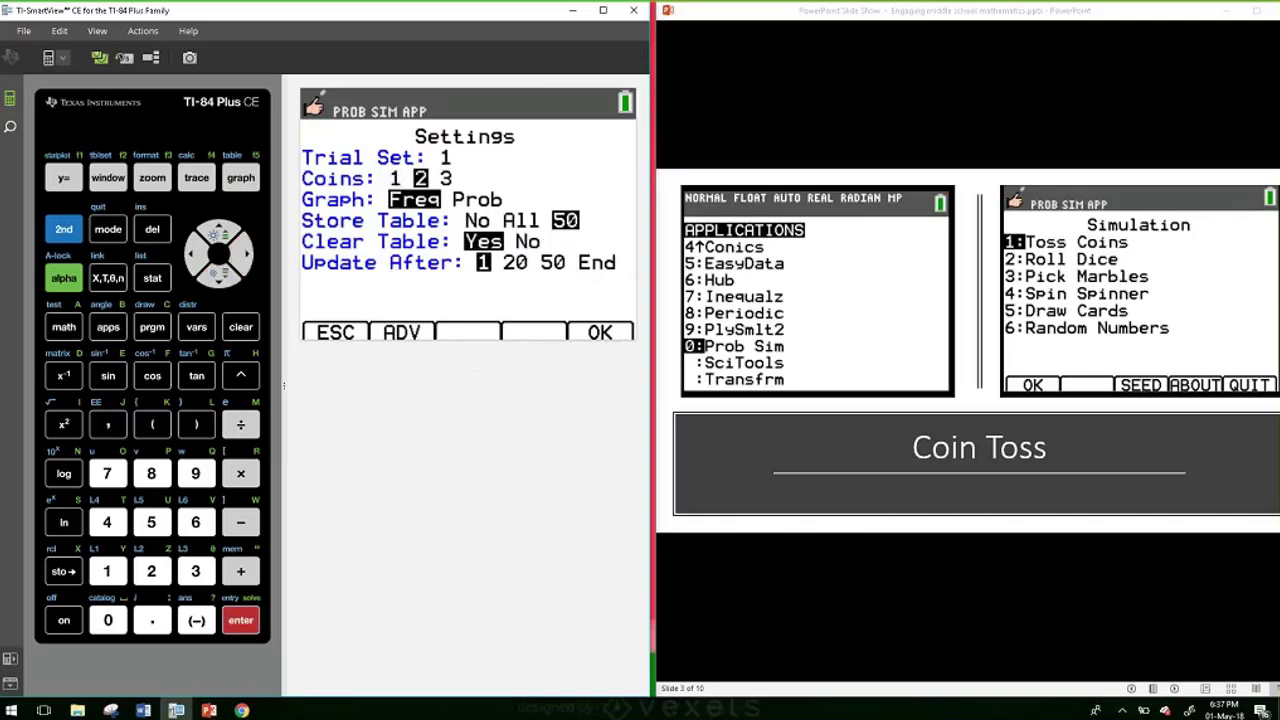
pyautogui.click(240, 190)
pyautogui.click(63, 177)
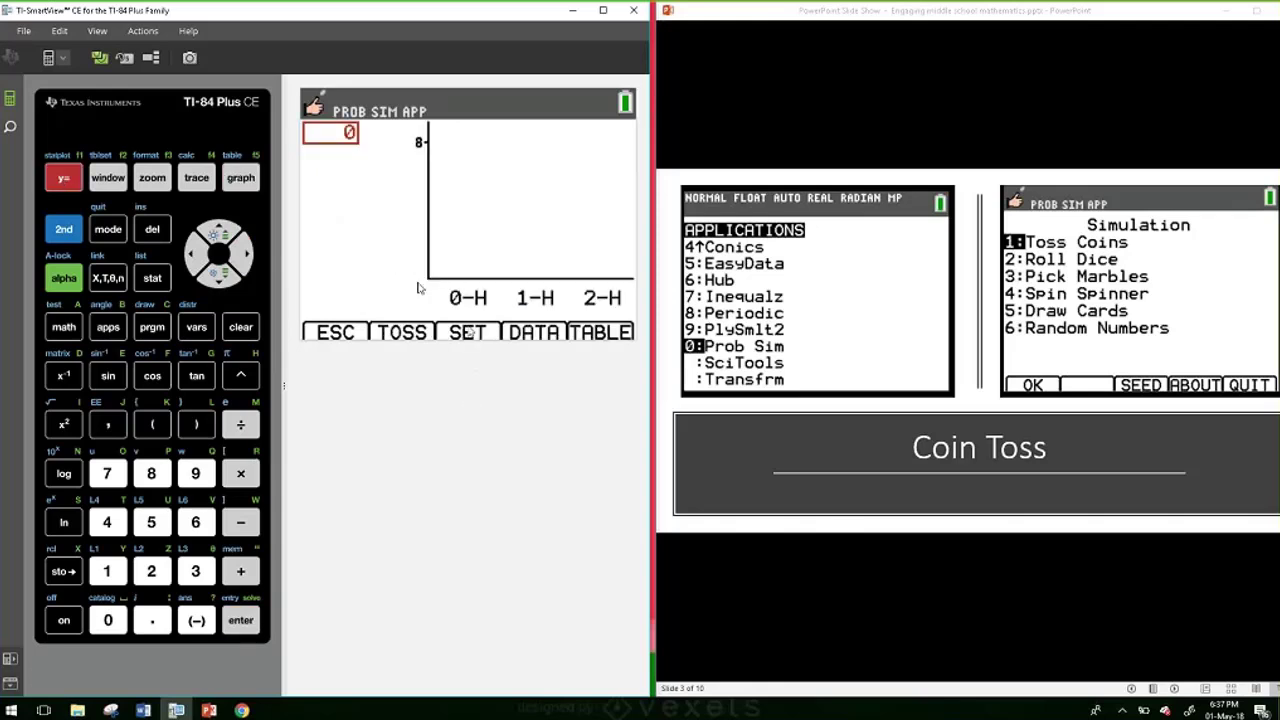
# Step: Toss the two coins once and add two batches of 50 tosses
pyautogui.click(108, 178)
pyautogui.click(197, 177)
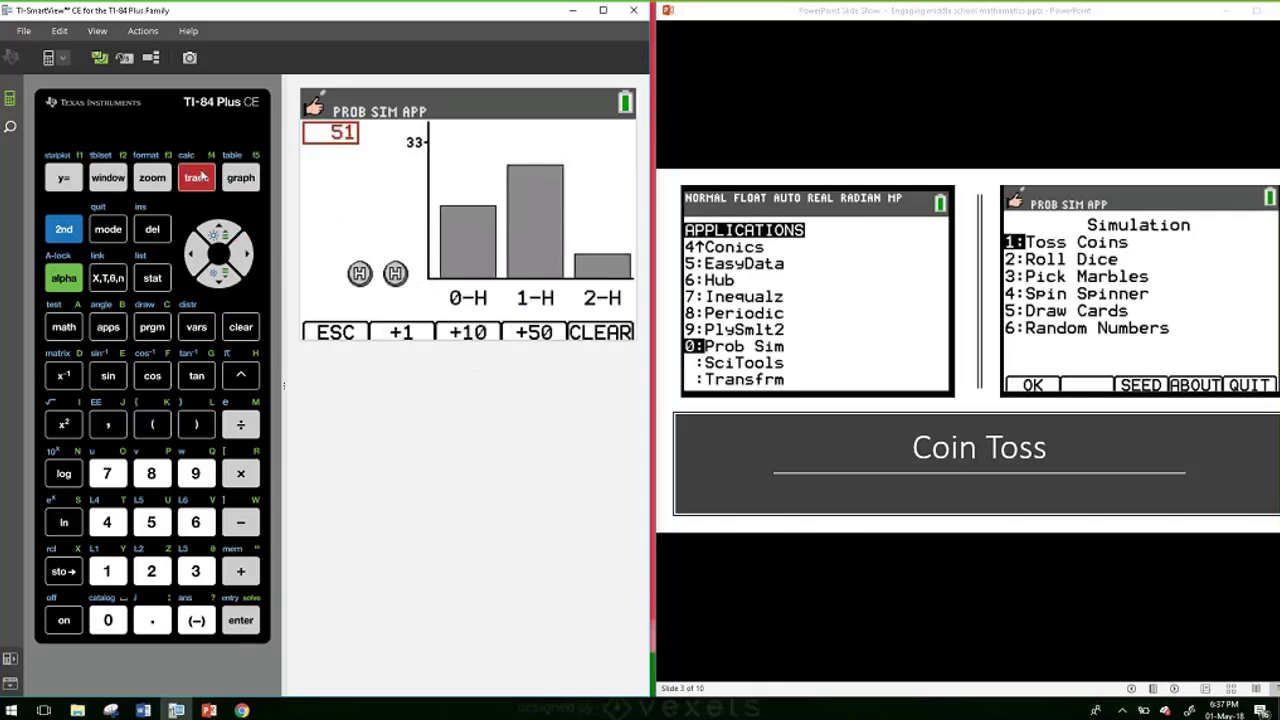
pyautogui.click(197, 177)
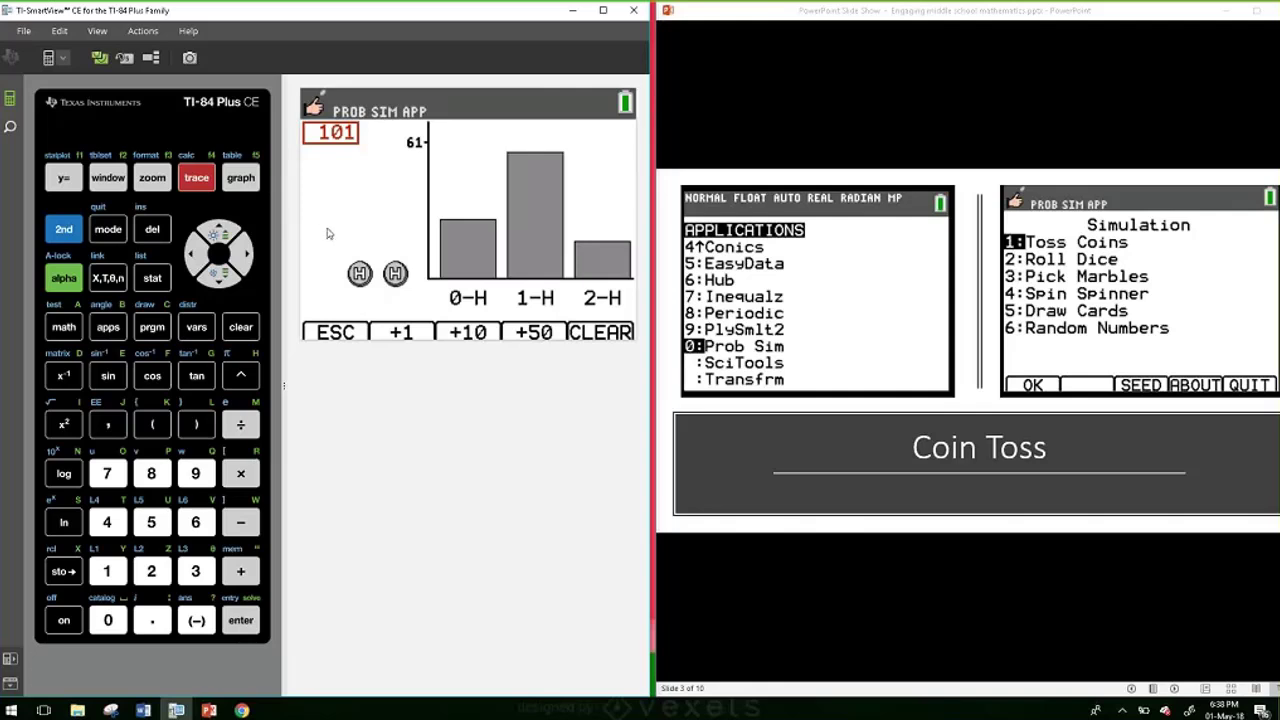
pyautogui.press('F1')
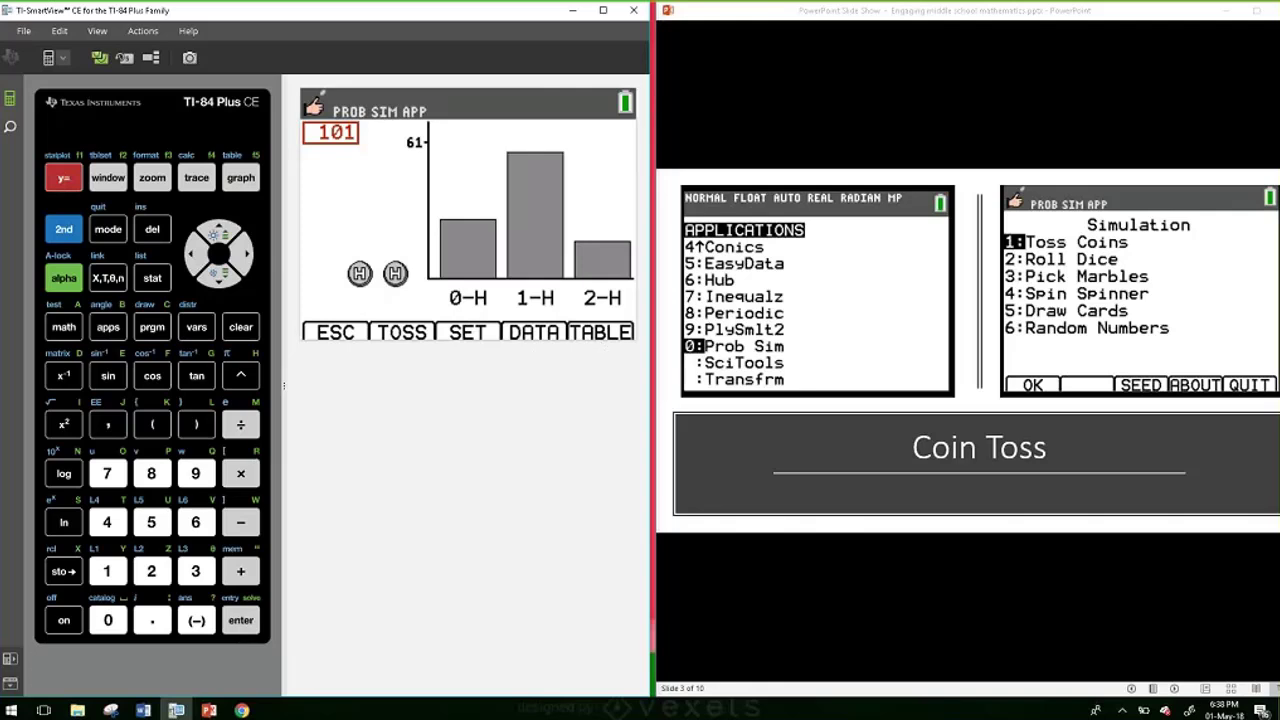
# Step: Save the two-coin toss data to lists, view the tosses as a table, and return to the Simulation list
pyautogui.click(197, 180)
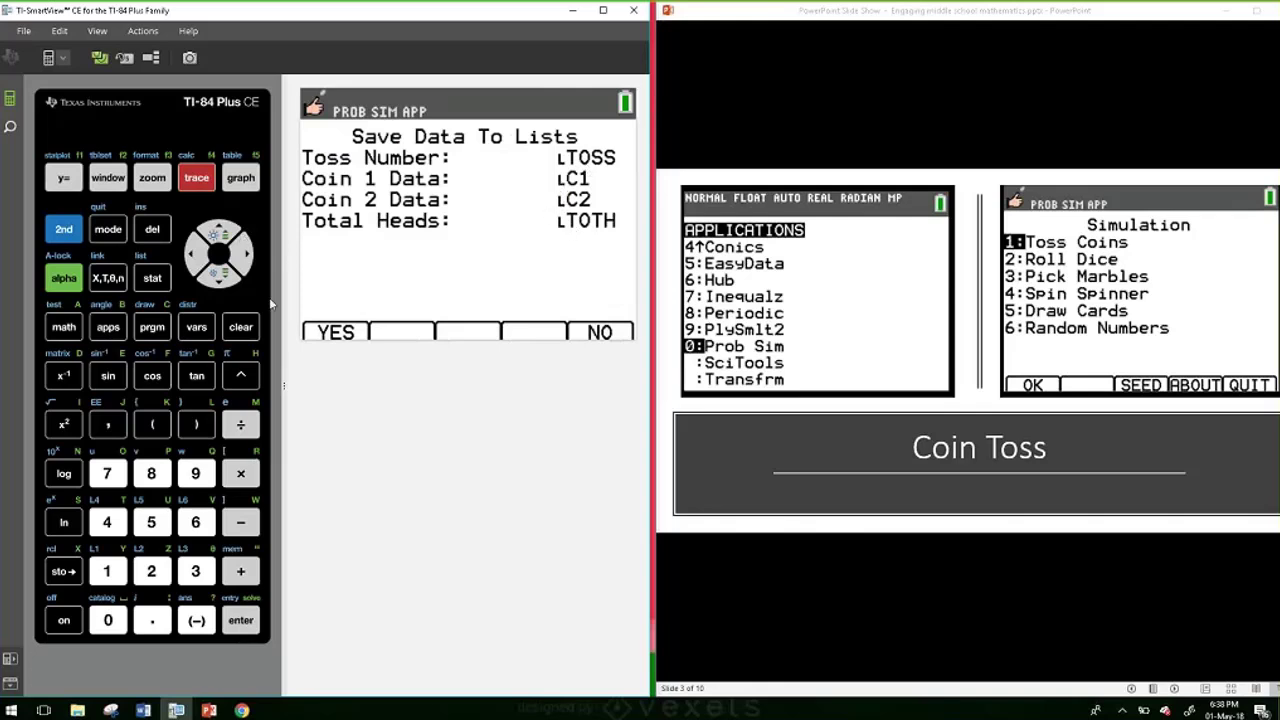
pyautogui.click(57, 184)
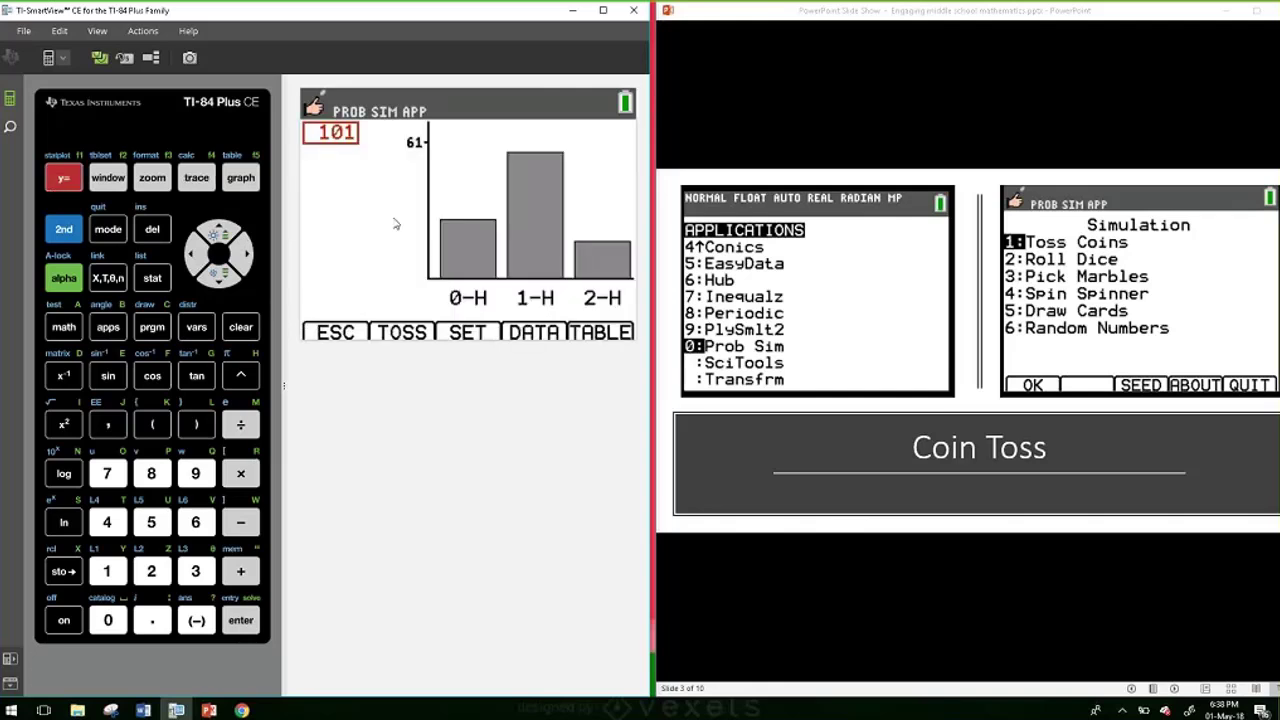
pyautogui.click(245, 180)
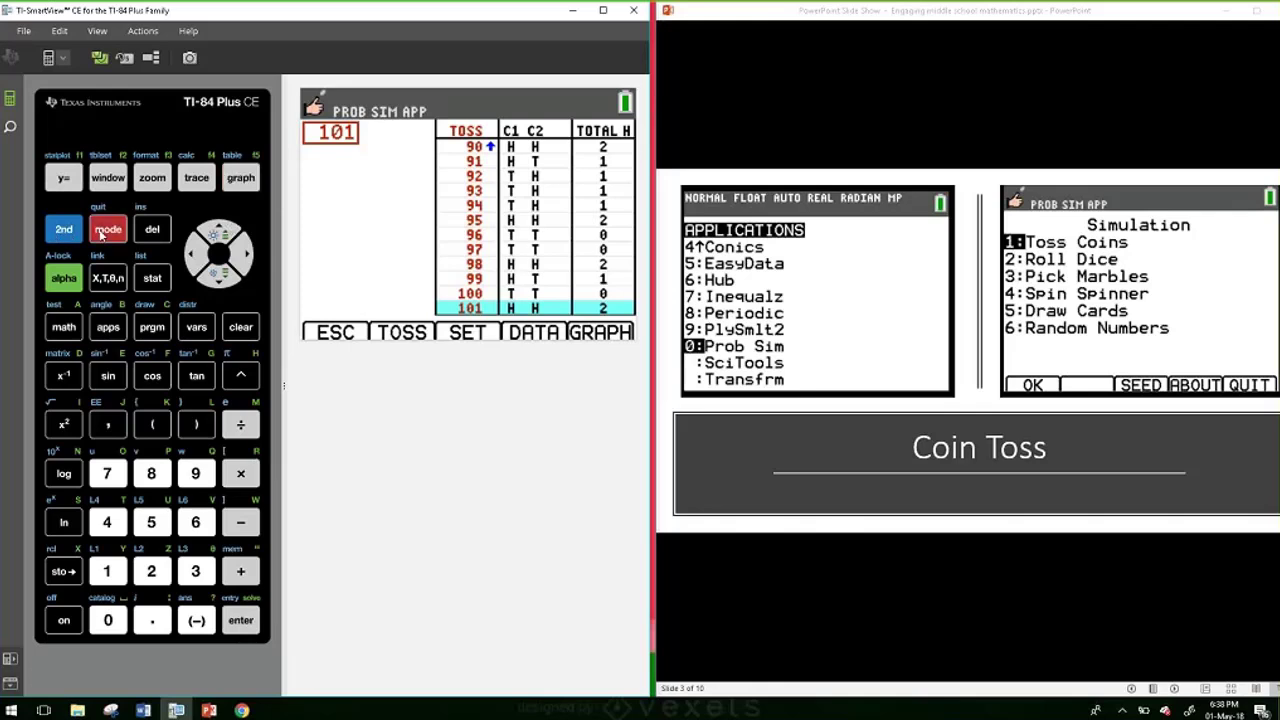
pyautogui.click(58, 177)
pyautogui.click(58, 177)
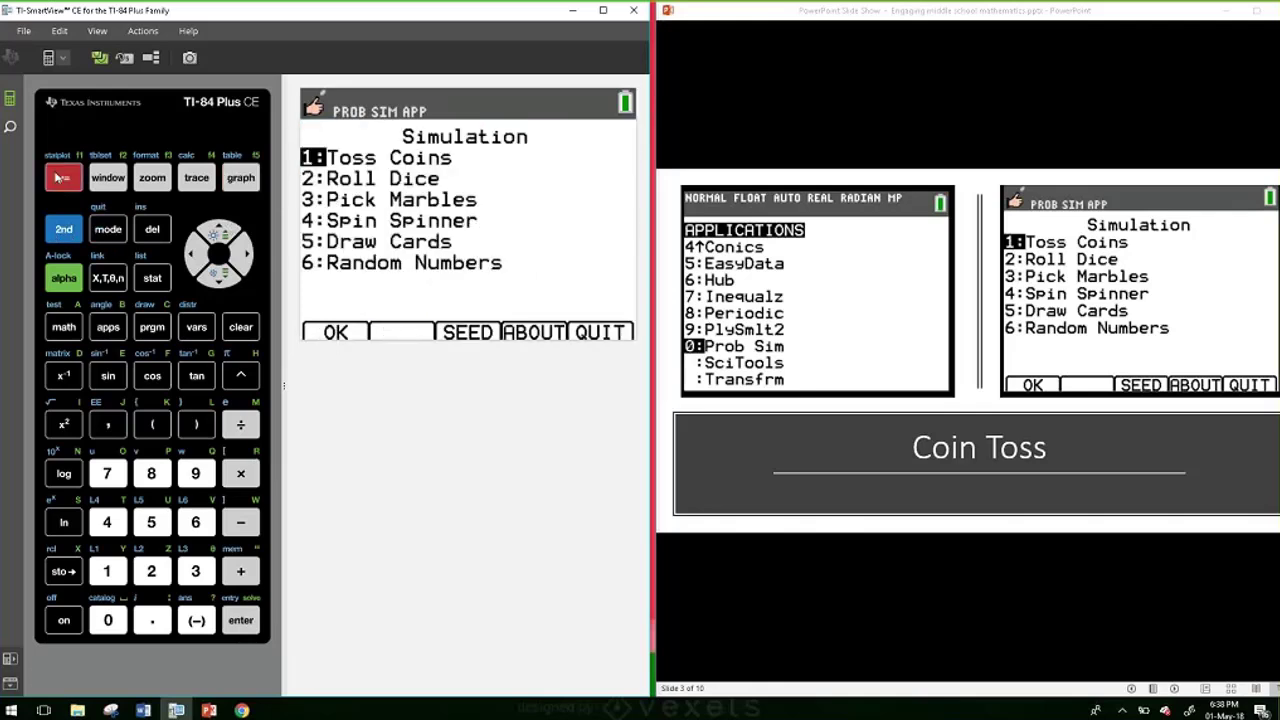
# Step: Open the Roll Dice simulation and set the weight of side 5 to 2 in the advanced settings
pyautogui.click(211, 281)
pyautogui.click(240, 620)
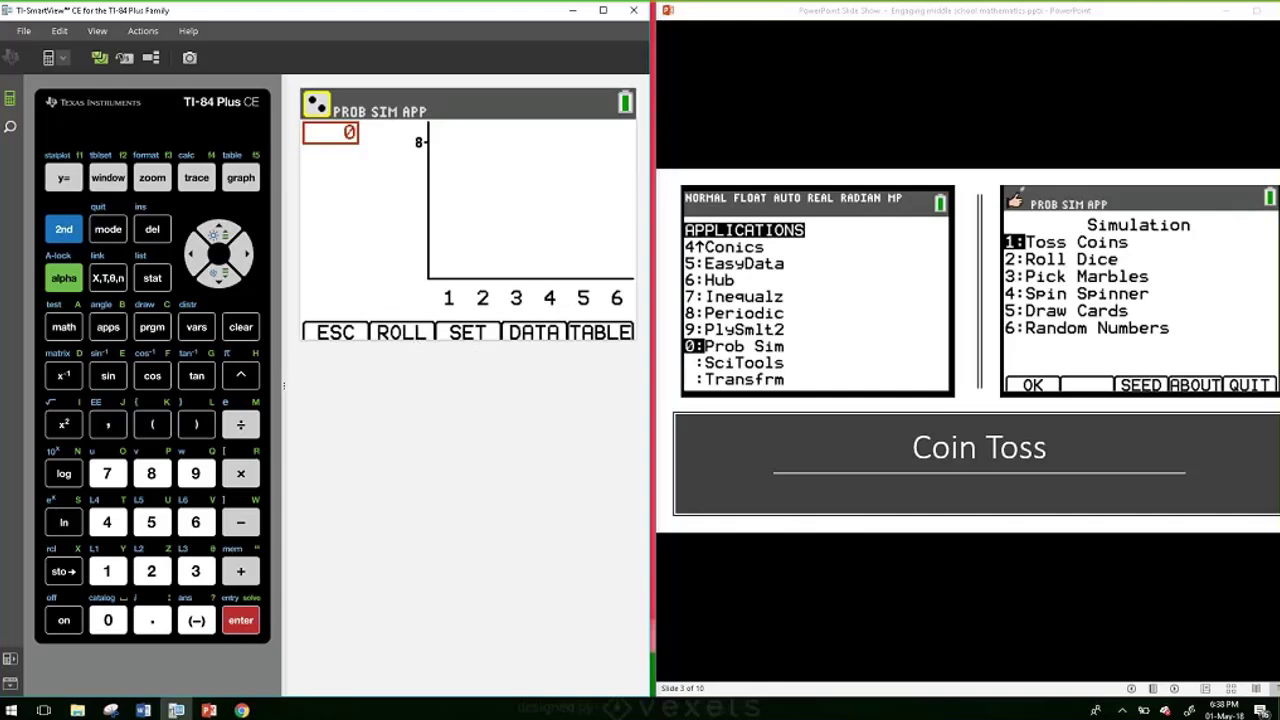
pyautogui.press('F3')
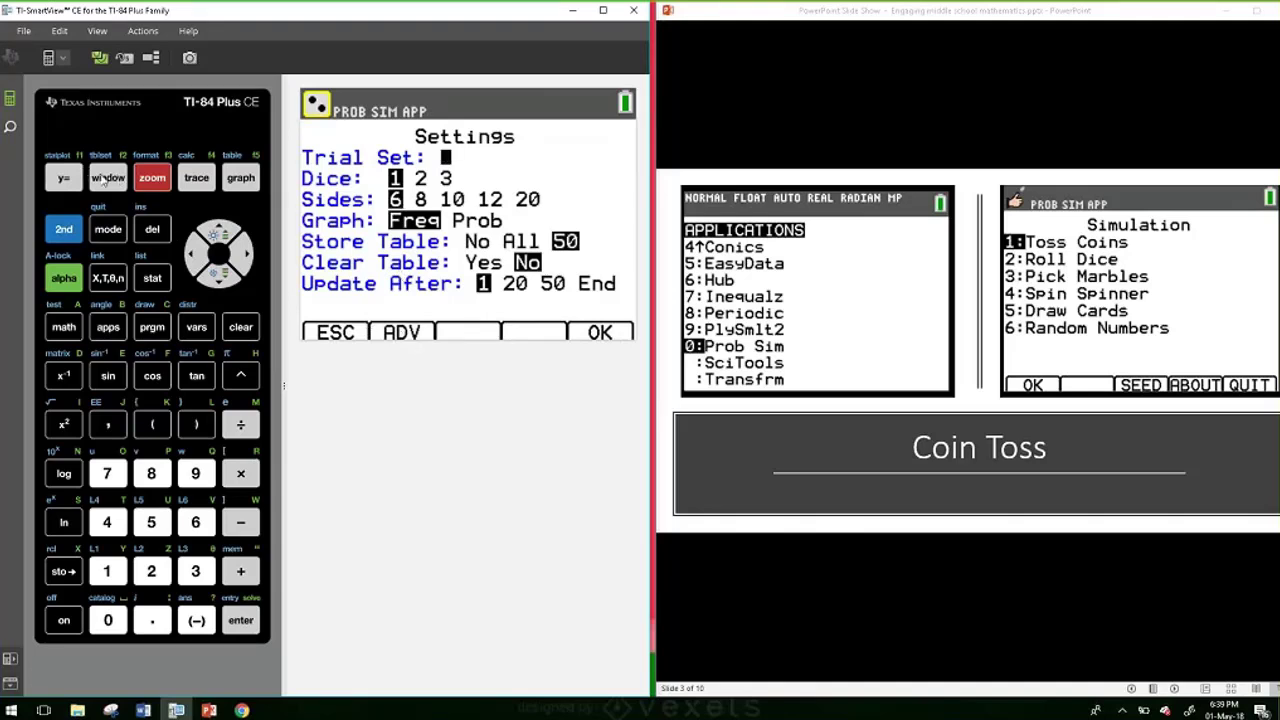
pyautogui.click(106, 177)
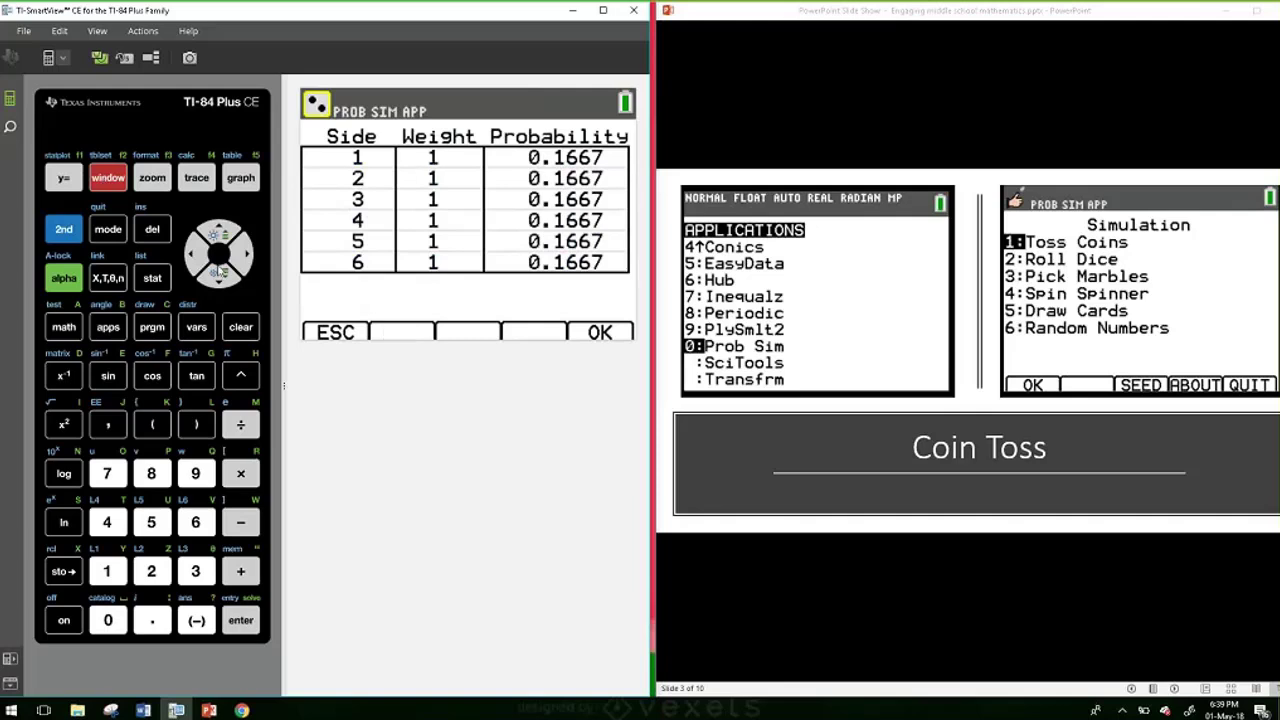
pyautogui.click(217, 281)
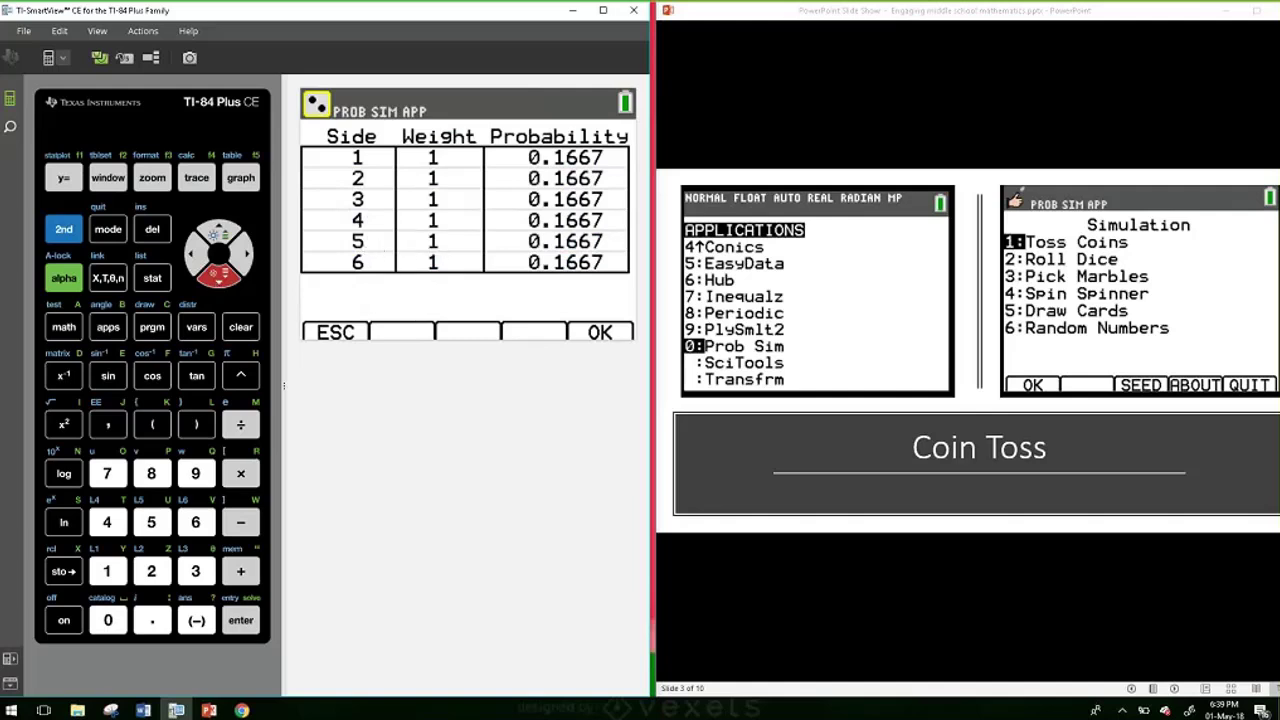
pyautogui.write('2')
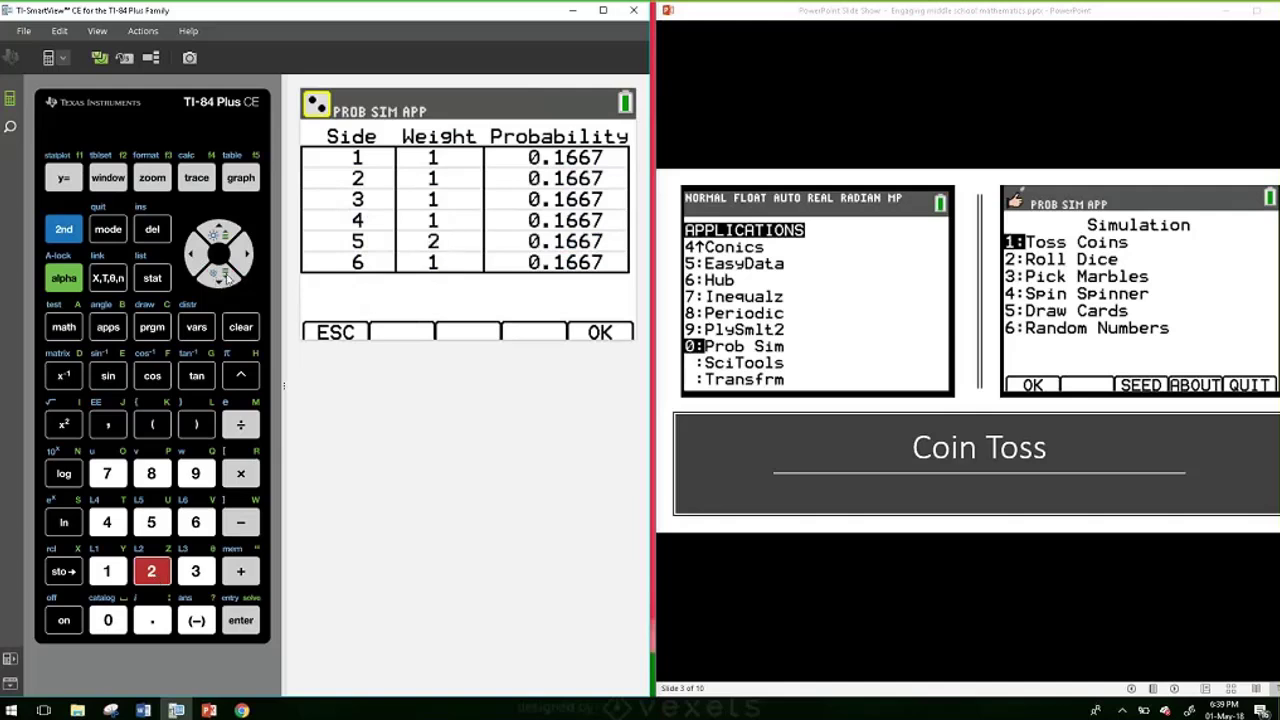
pyautogui.click(226, 278)
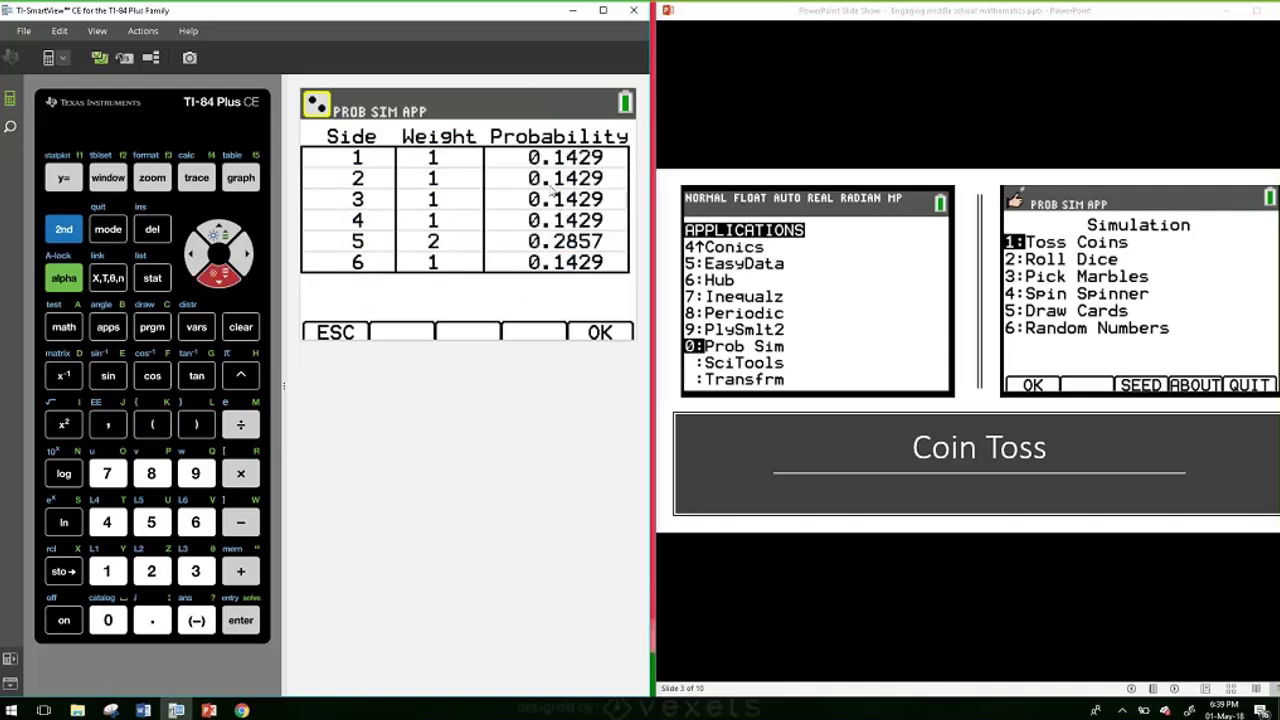
pyautogui.click(242, 180)
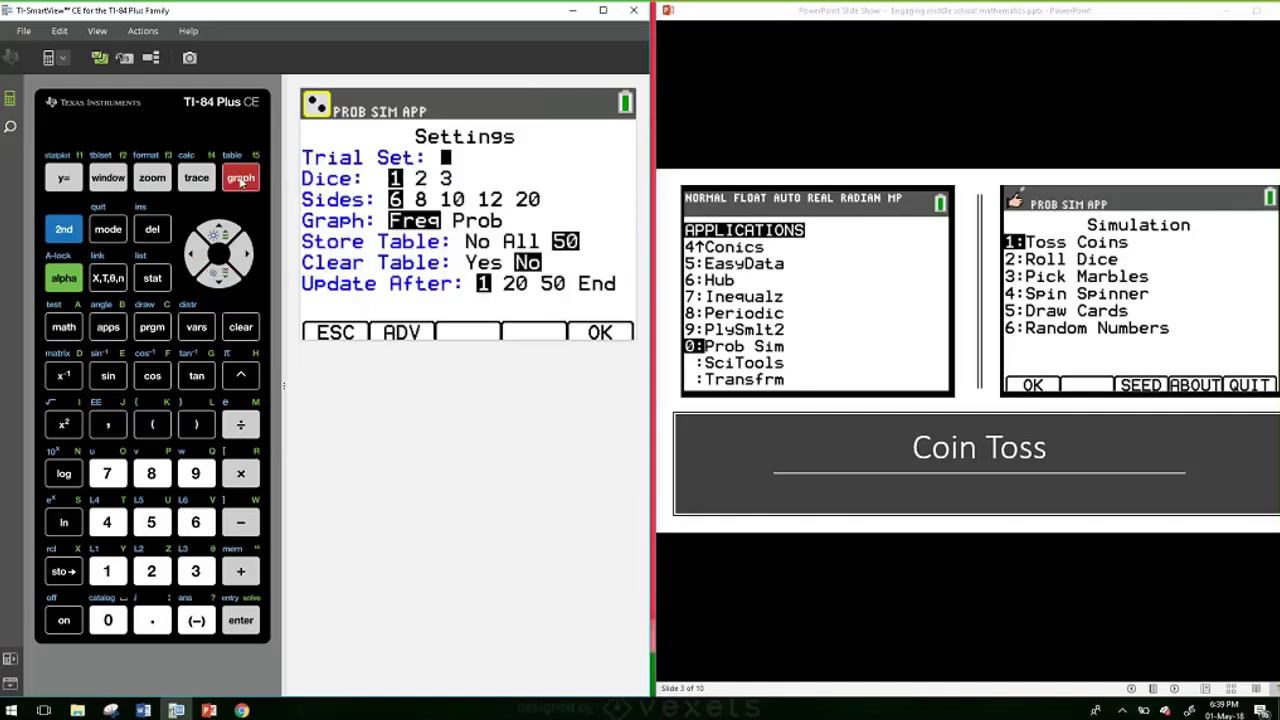
pyautogui.click(241, 180)
pyautogui.click(64, 177)
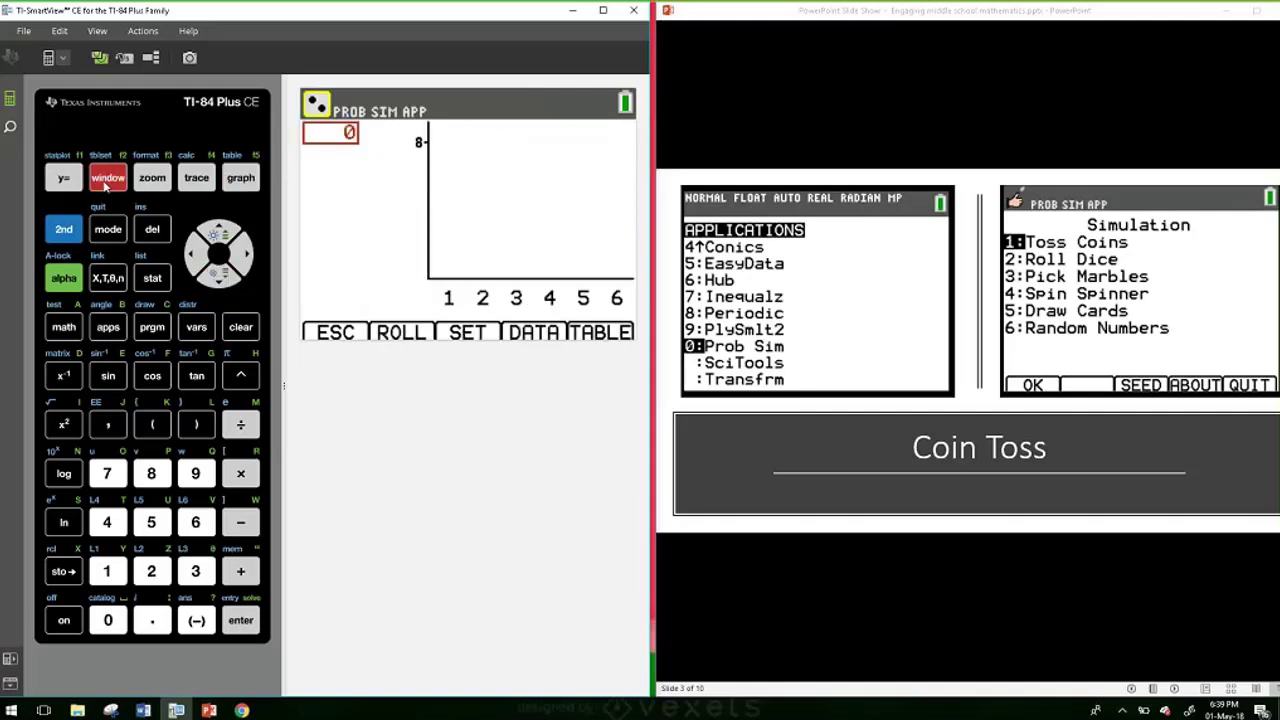
# Step: Roll the weighted die twice individually and add a batch of 50 rolls
pyautogui.click(107, 185)
pyautogui.click(107, 185)
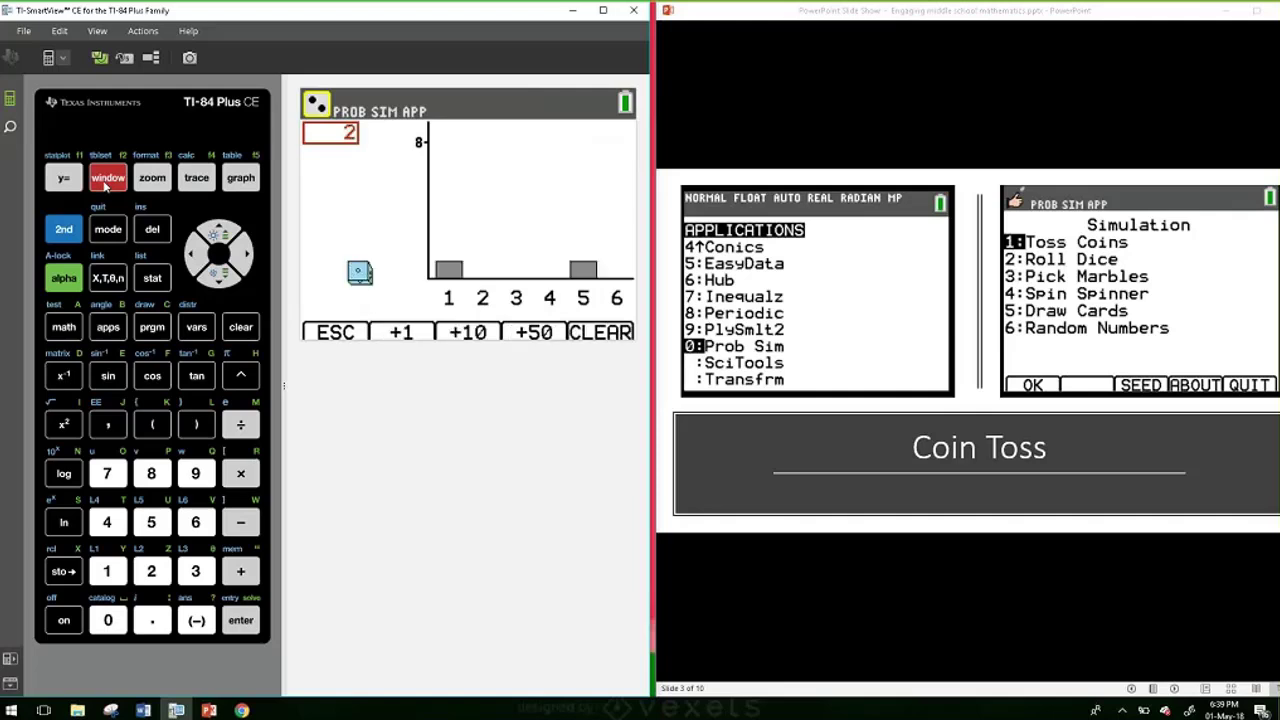
pyautogui.click(200, 183)
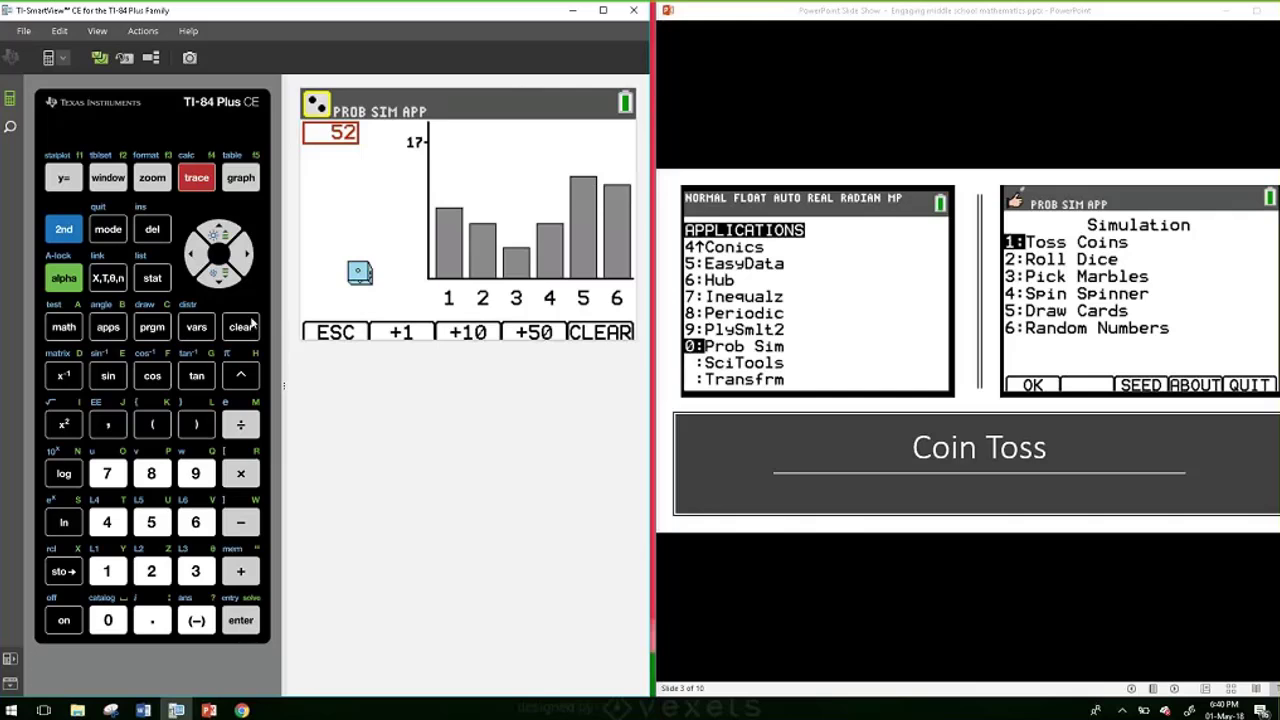
pyautogui.click(66, 178)
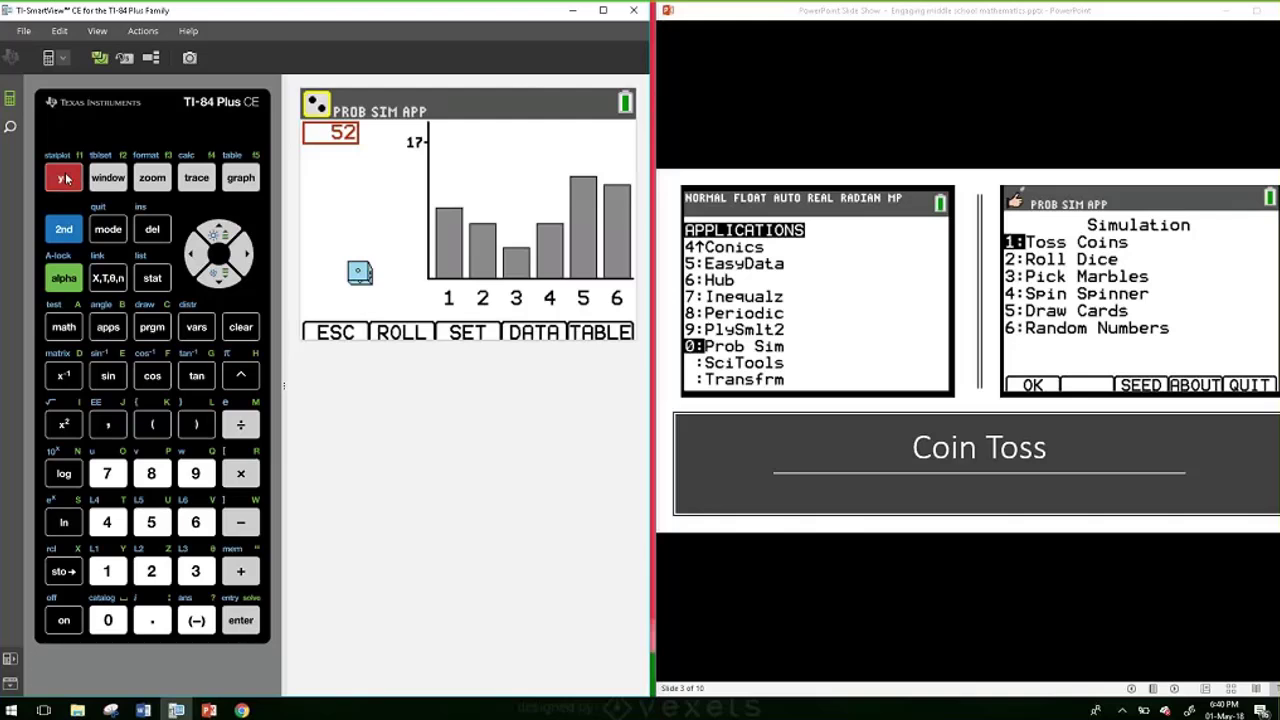
# Step: Leave the dice simulation for the Simulation list and advance the slide show to the Roll Dice slide
pyautogui.click(66, 178)
pyautogui.click(66, 178)
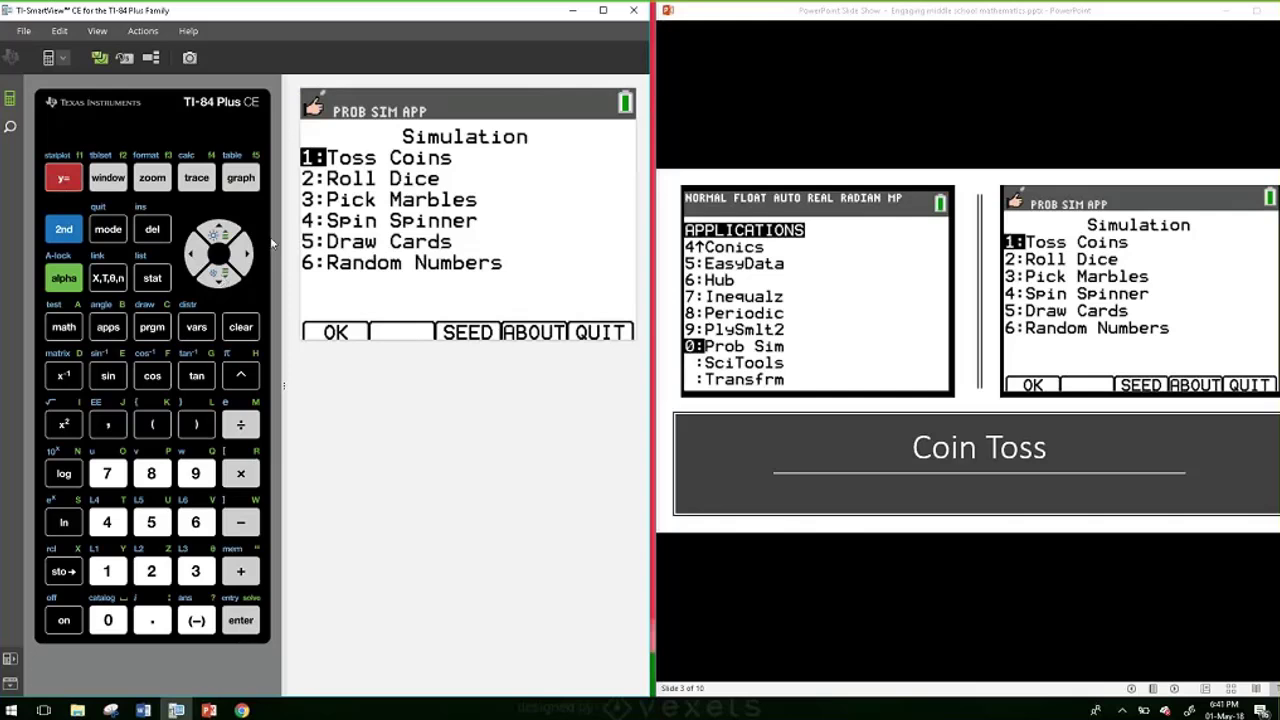
pyautogui.click(870, 127)
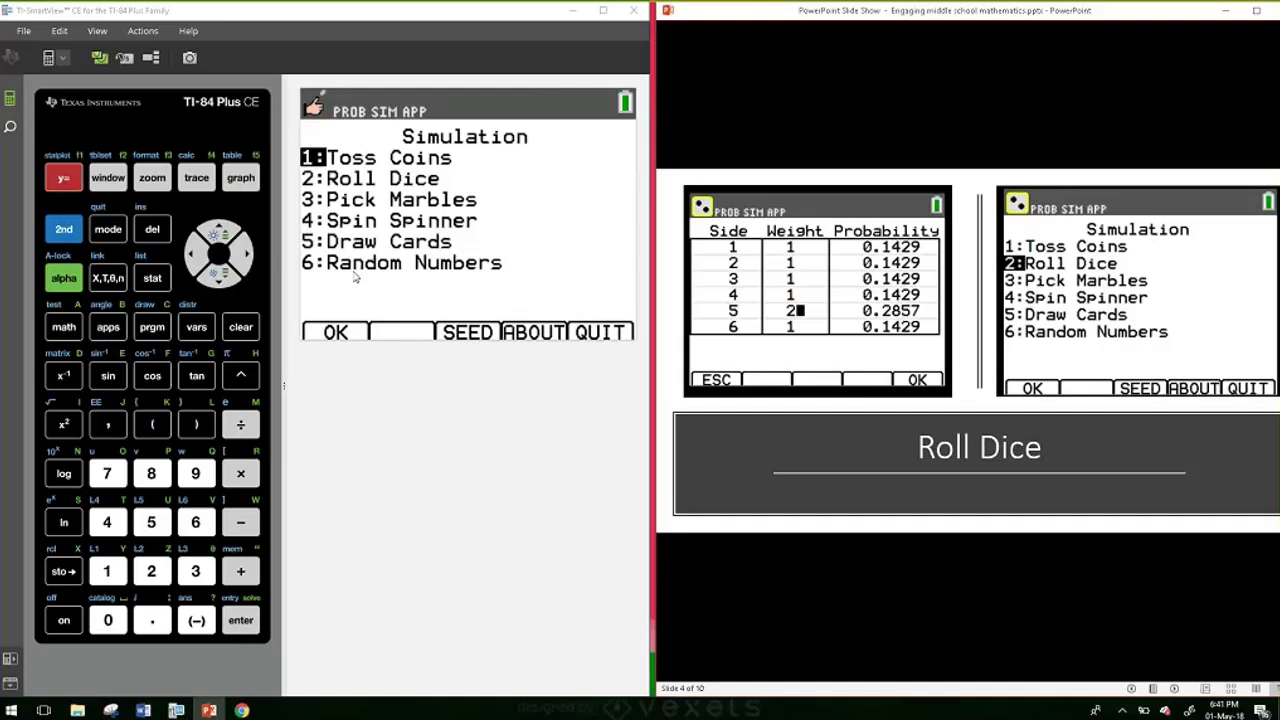
# Step: Open the Pick Marbles simulation and display its settings
pyautogui.click(212, 274)
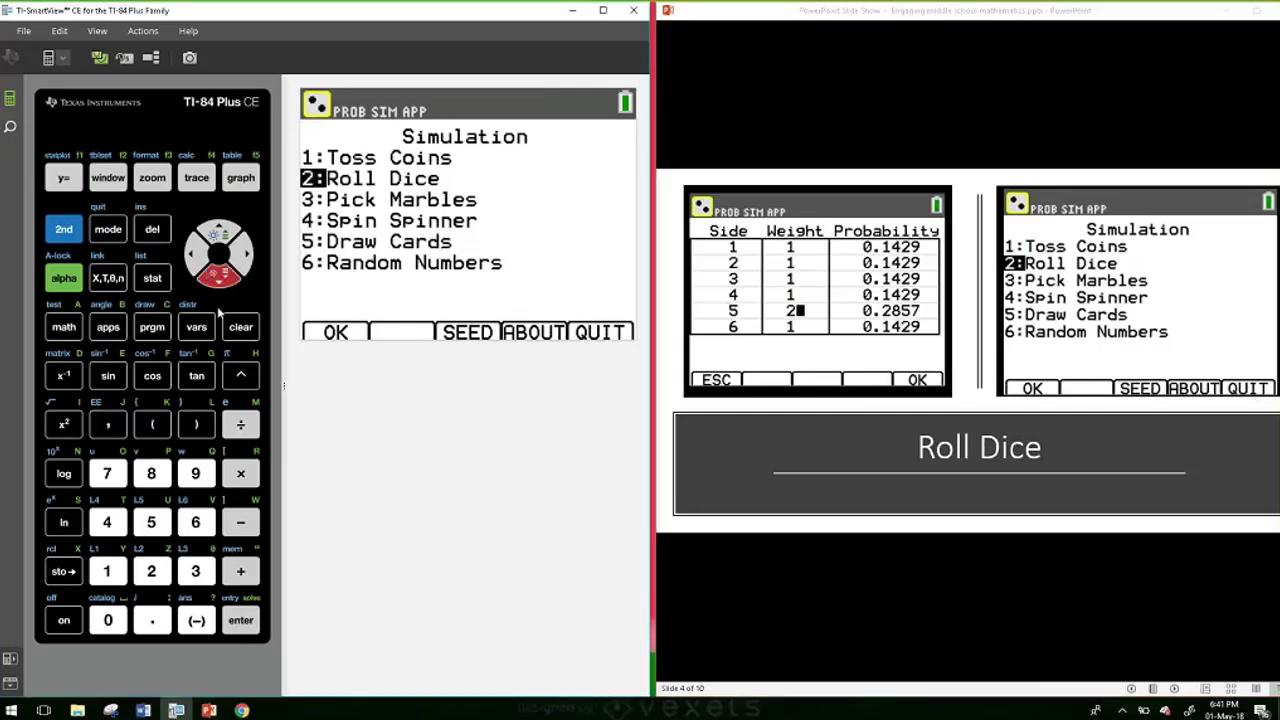
pyautogui.click(212, 274)
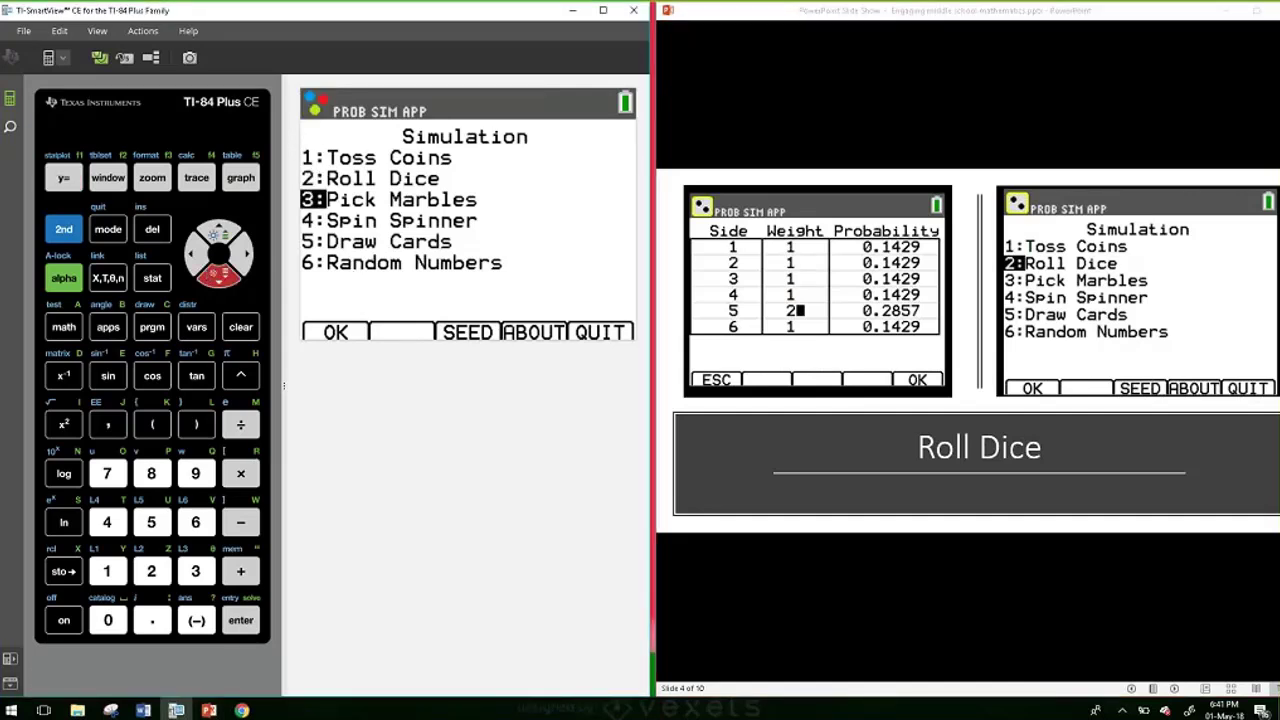
pyautogui.click(64, 178)
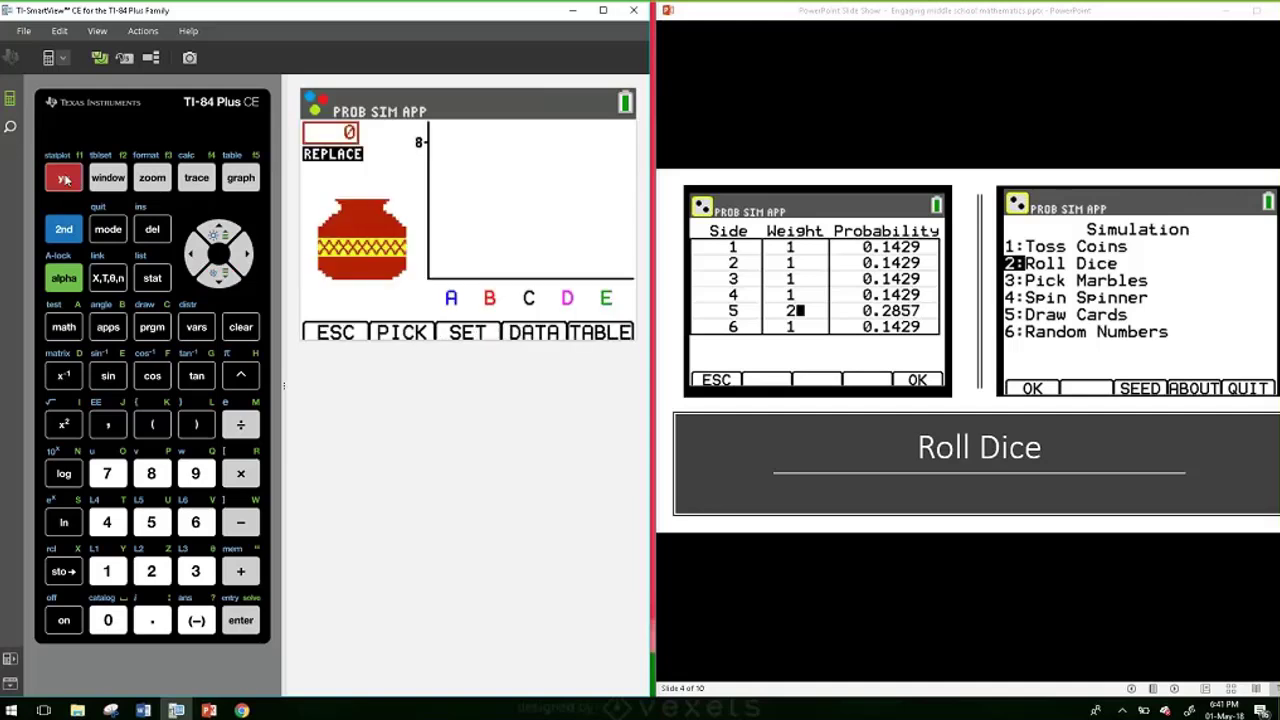
pyautogui.click(481, 338)
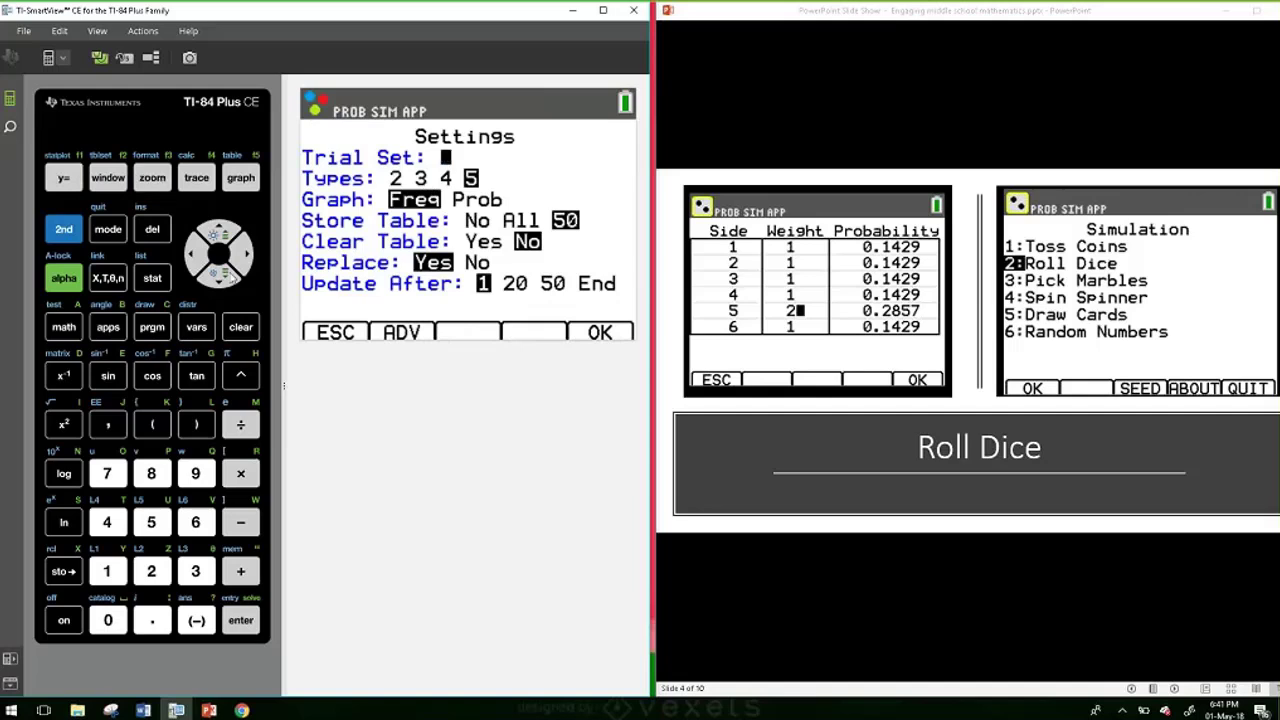
# Step: Set the number of marble types to 3 and set Replace to No
pyautogui.click(229, 277)
pyautogui.click(246, 254)
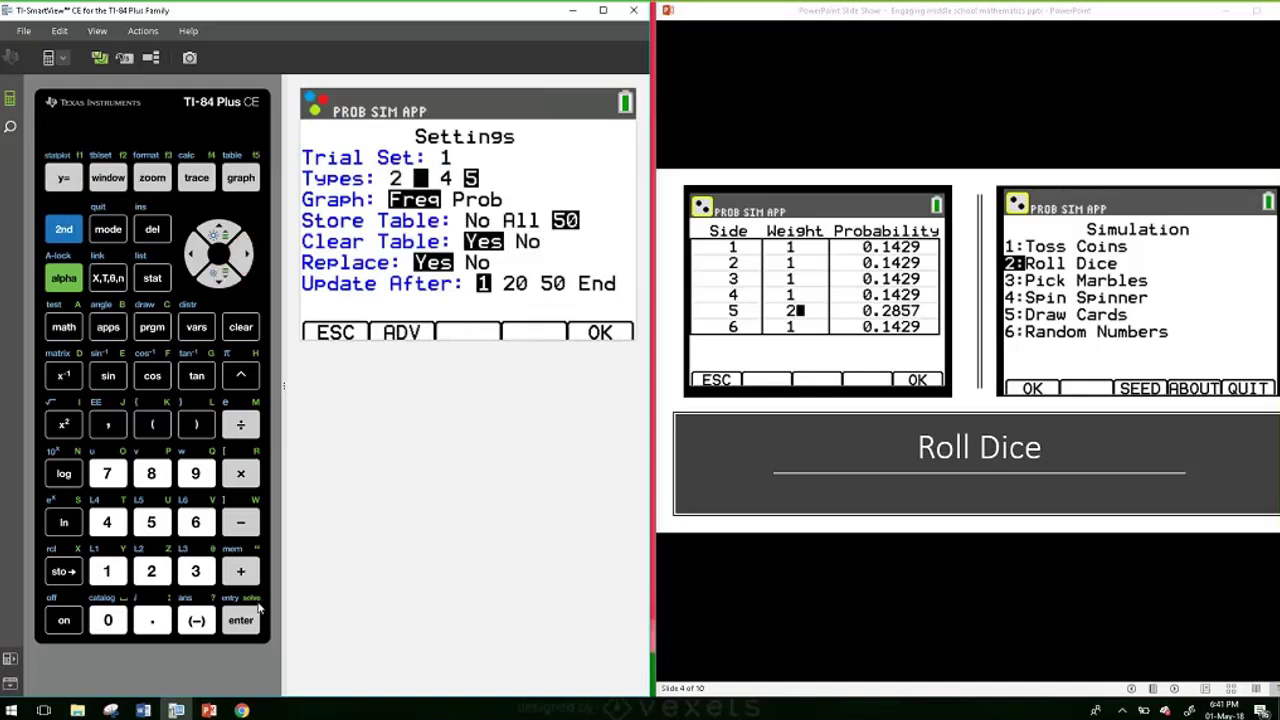
pyautogui.click(240, 620)
pyautogui.click(218, 280)
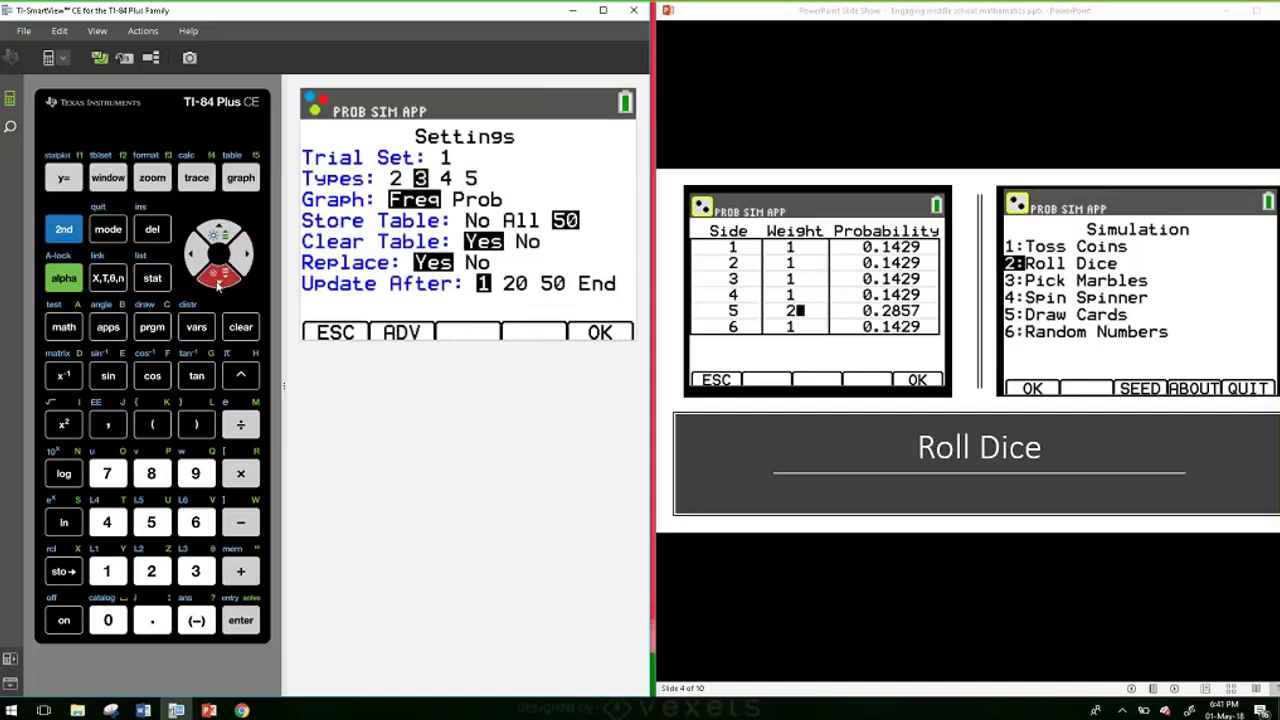
pyautogui.click(246, 254)
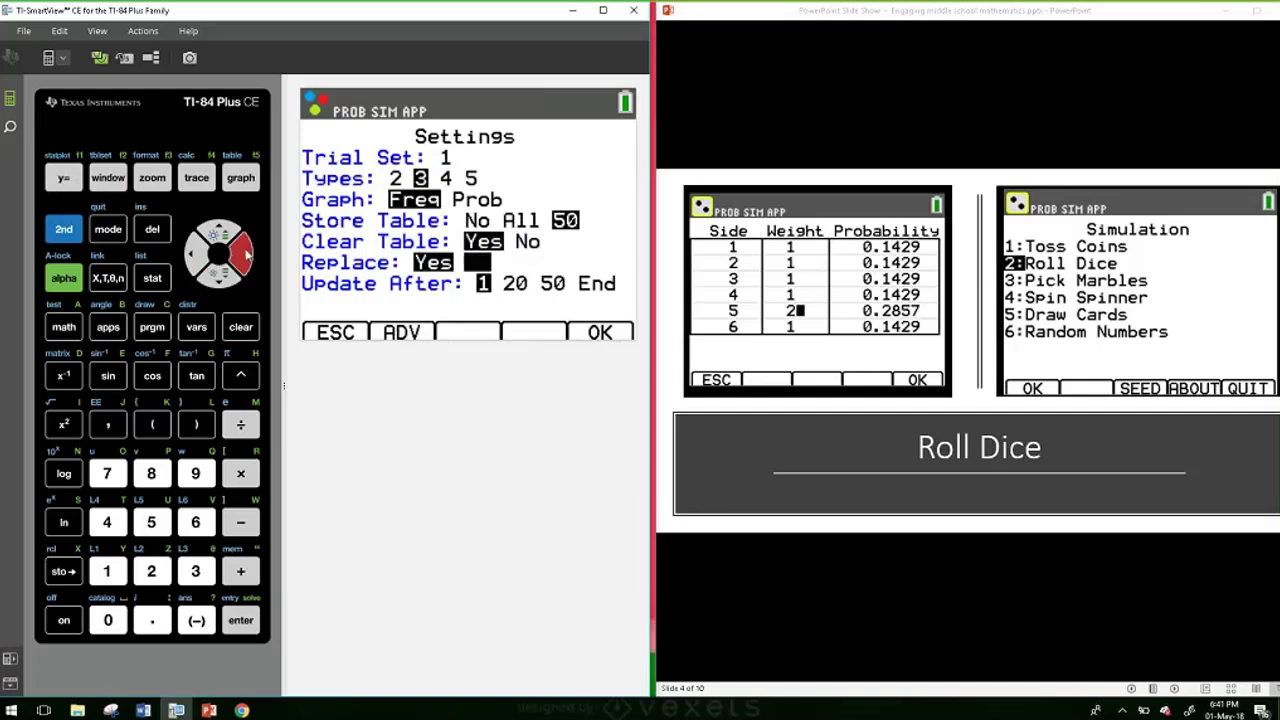
pyautogui.click(240, 620)
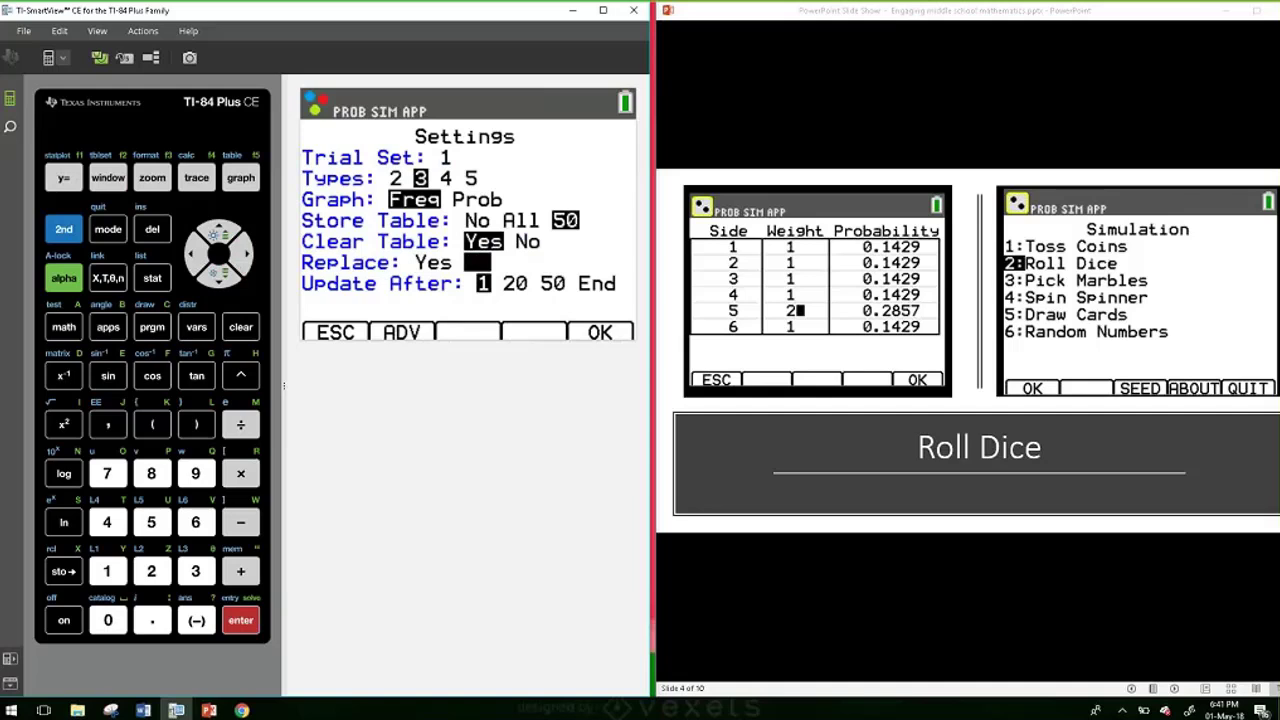
# Step: In the advanced marble settings, set the numbers to A 2, B 4 and C 1, and accept the settings
pyautogui.click(110, 178)
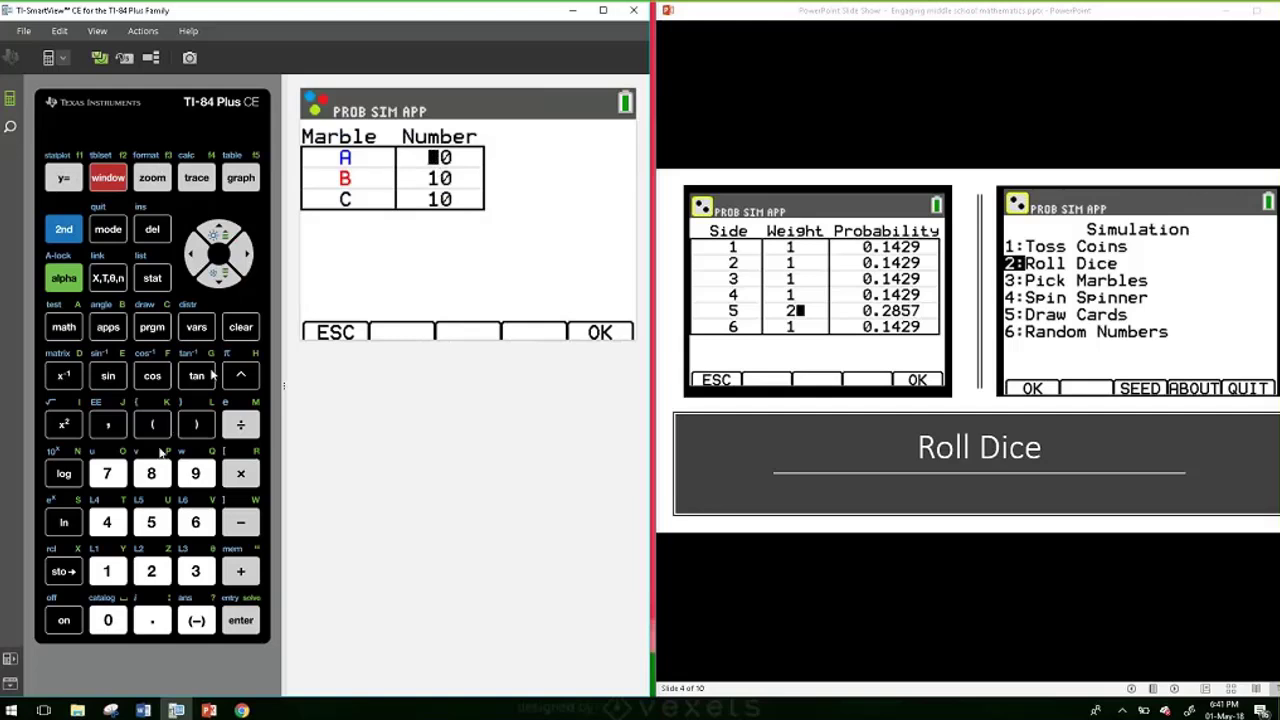
pyautogui.write('2')
pyautogui.press('Down')
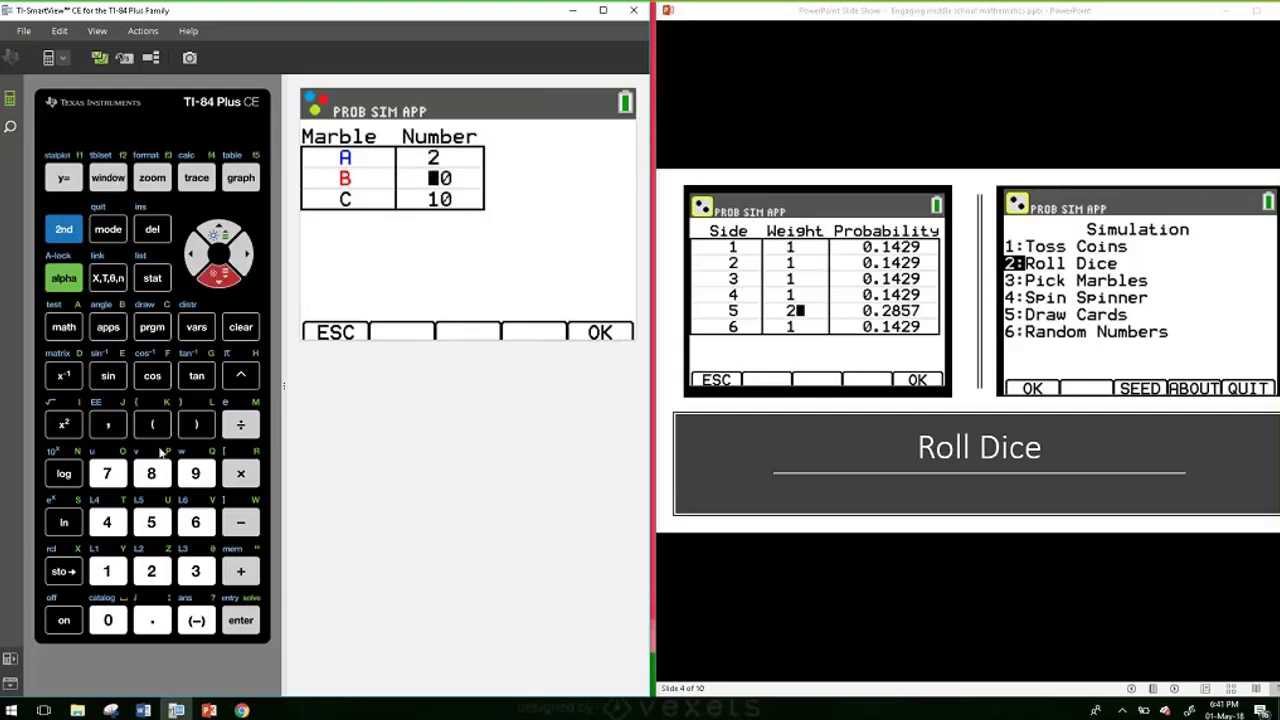
pyautogui.write('4')
pyautogui.press('Down')
pyautogui.write('1')
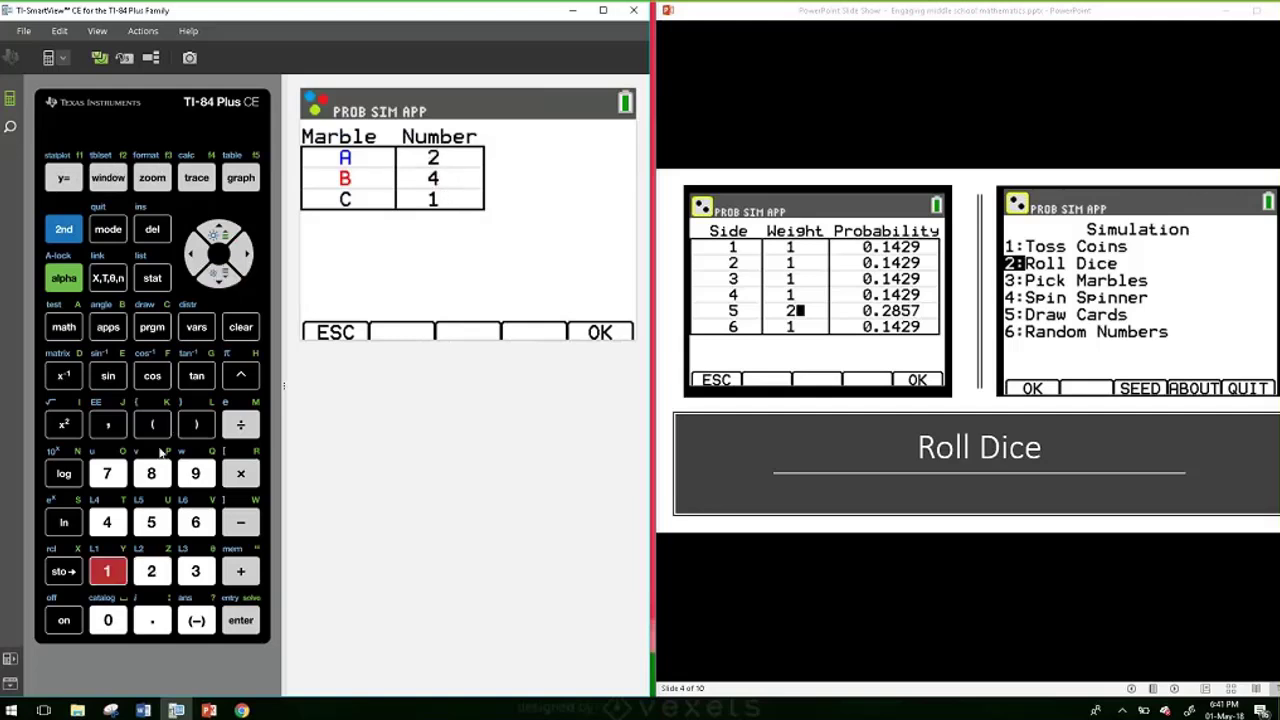
pyautogui.click(240, 182)
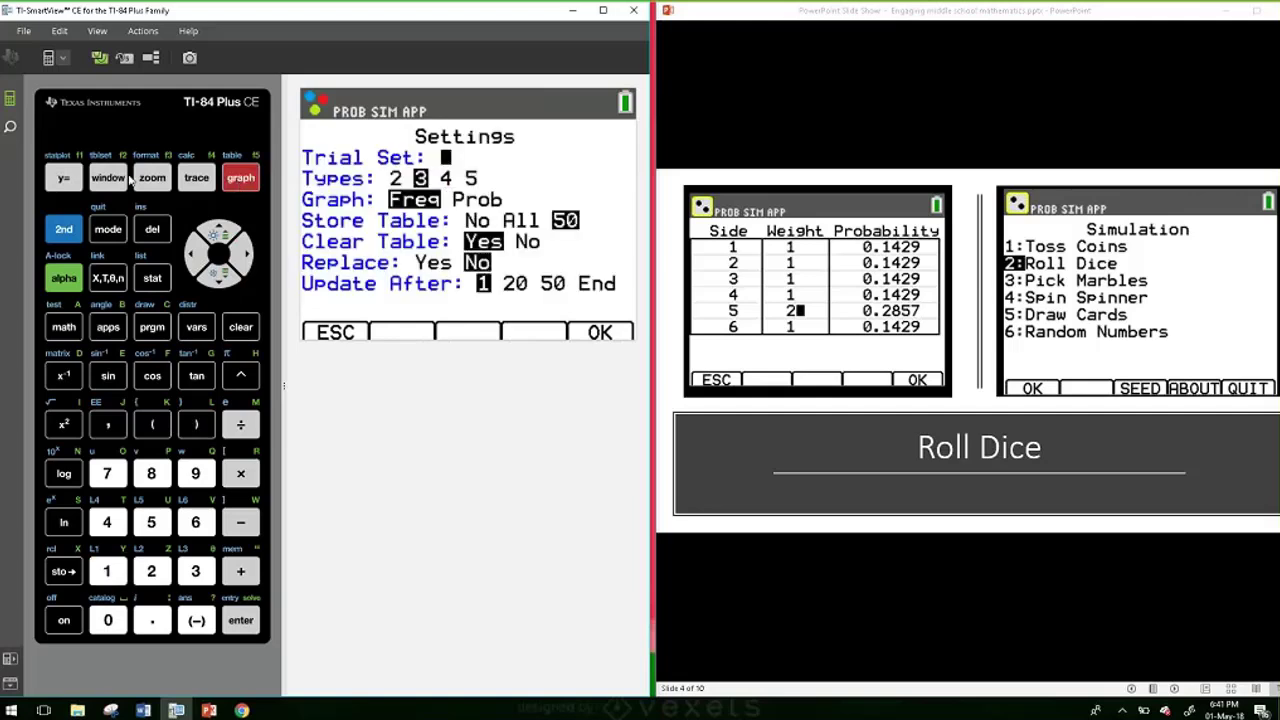
pyautogui.click(62, 180)
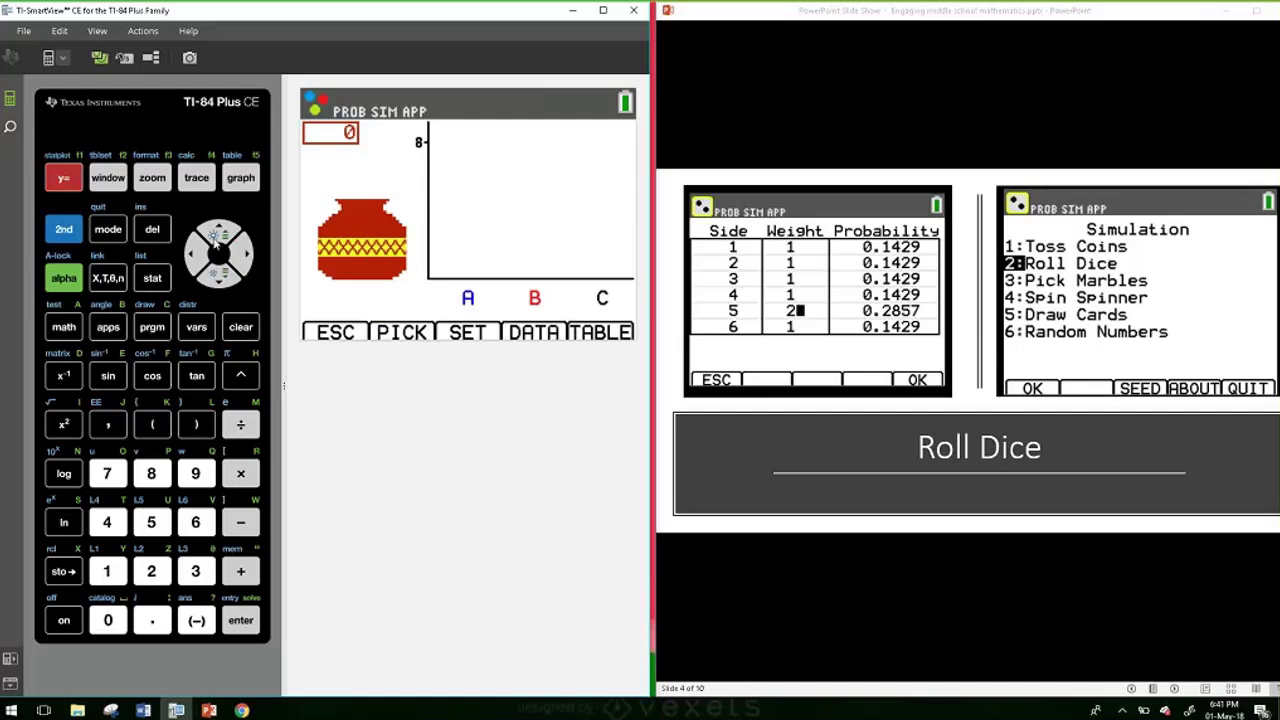
# Step: Pick one marble from the urn and return to the Simulation list
pyautogui.click(117, 180)
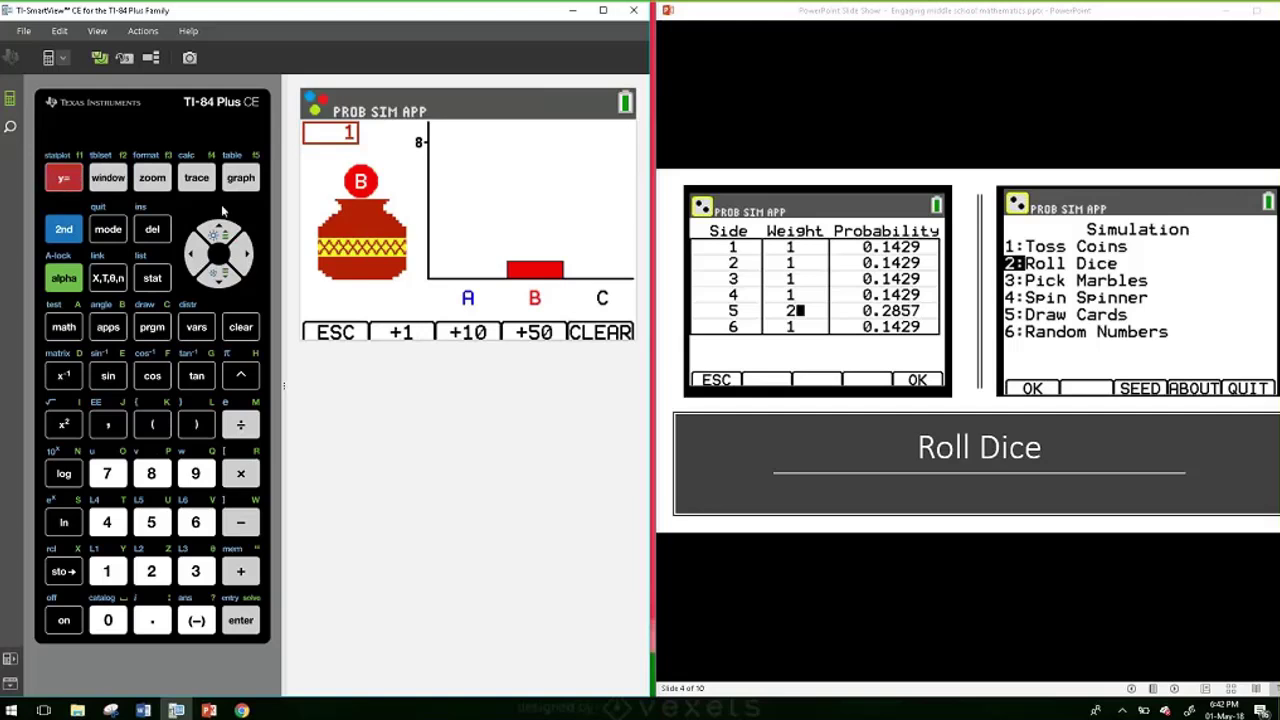
pyautogui.click(70, 180)
pyautogui.click(64, 178)
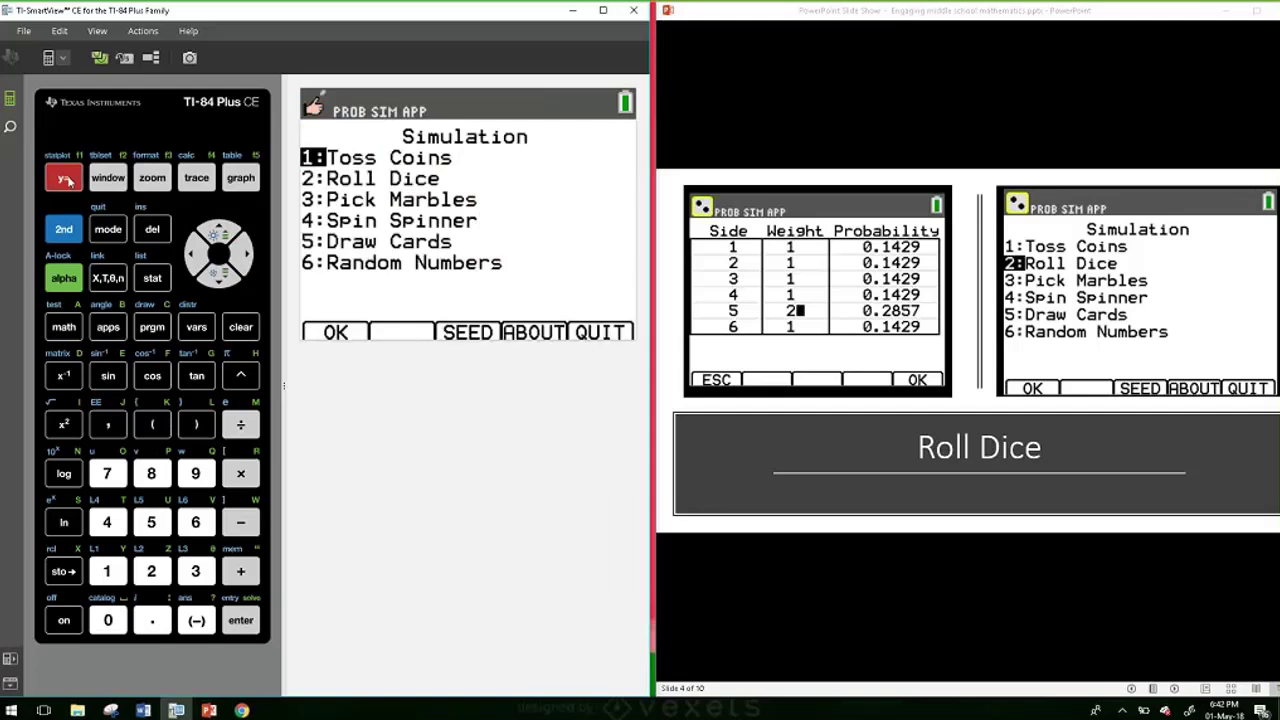
# Step: Open the Draw Cards simulation and draw one card
pyautogui.click(218, 275)
pyautogui.click(218, 275)
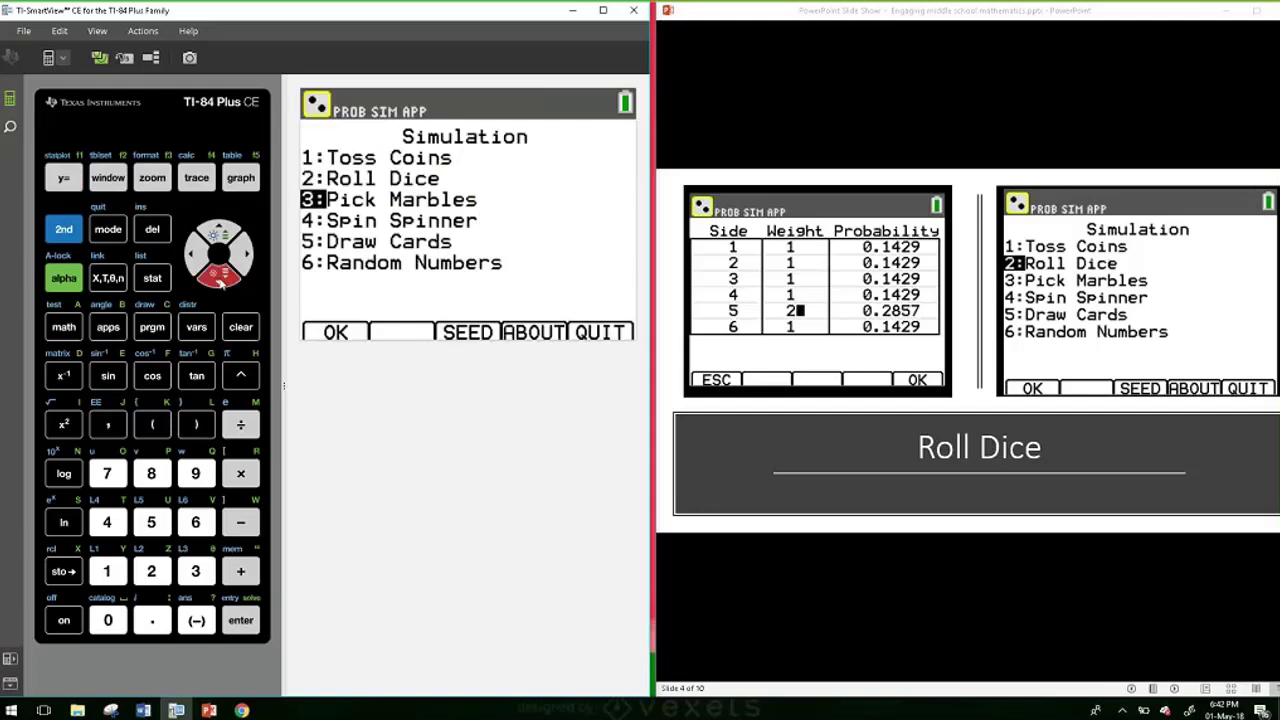
pyautogui.click(218, 275)
pyautogui.click(218, 275)
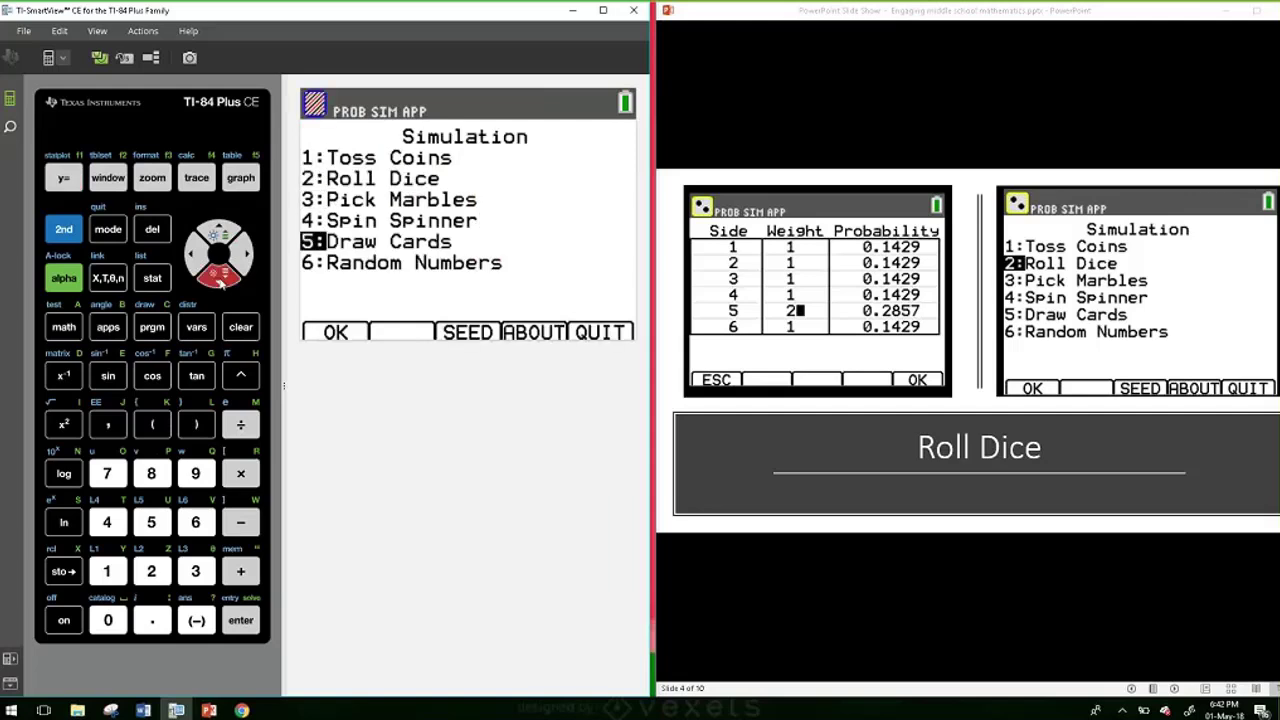
pyautogui.click(246, 622)
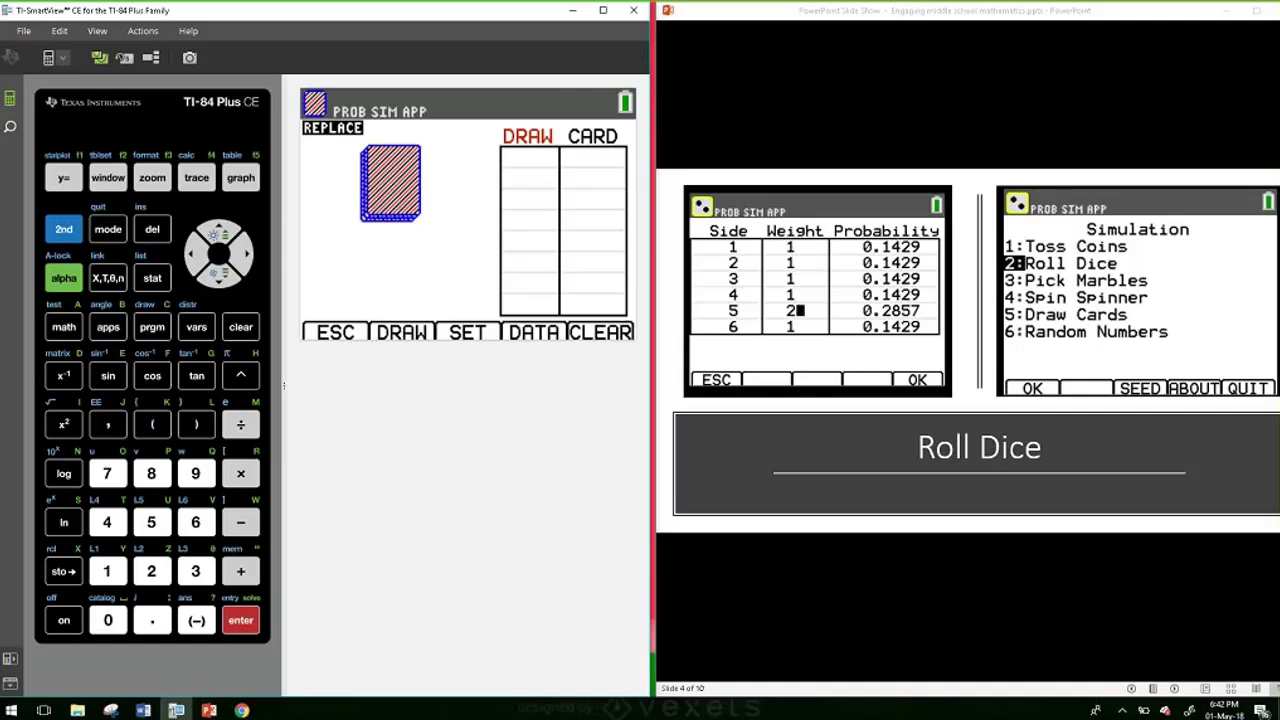
pyautogui.press('F2')
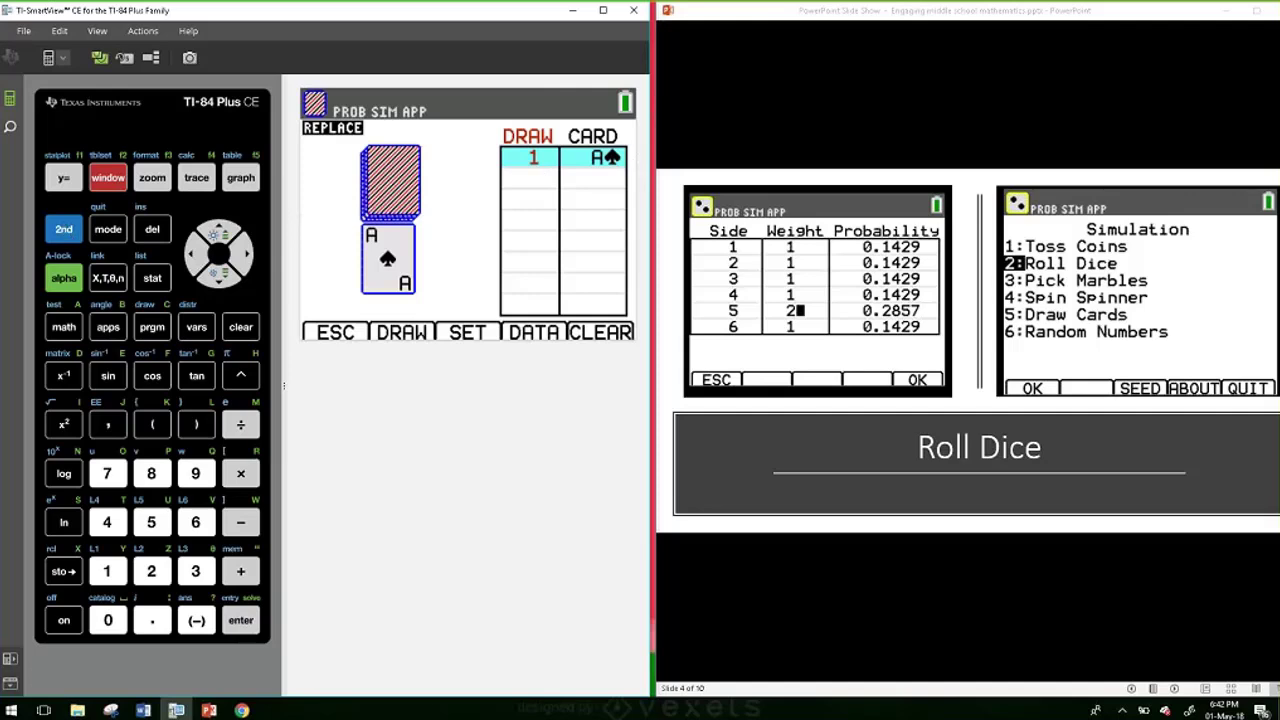
# Step: Quit the Prob Sim application and advance the slide show to the Statistics and Probability slide
pyautogui.click(58, 182)
pyautogui.click(59, 182)
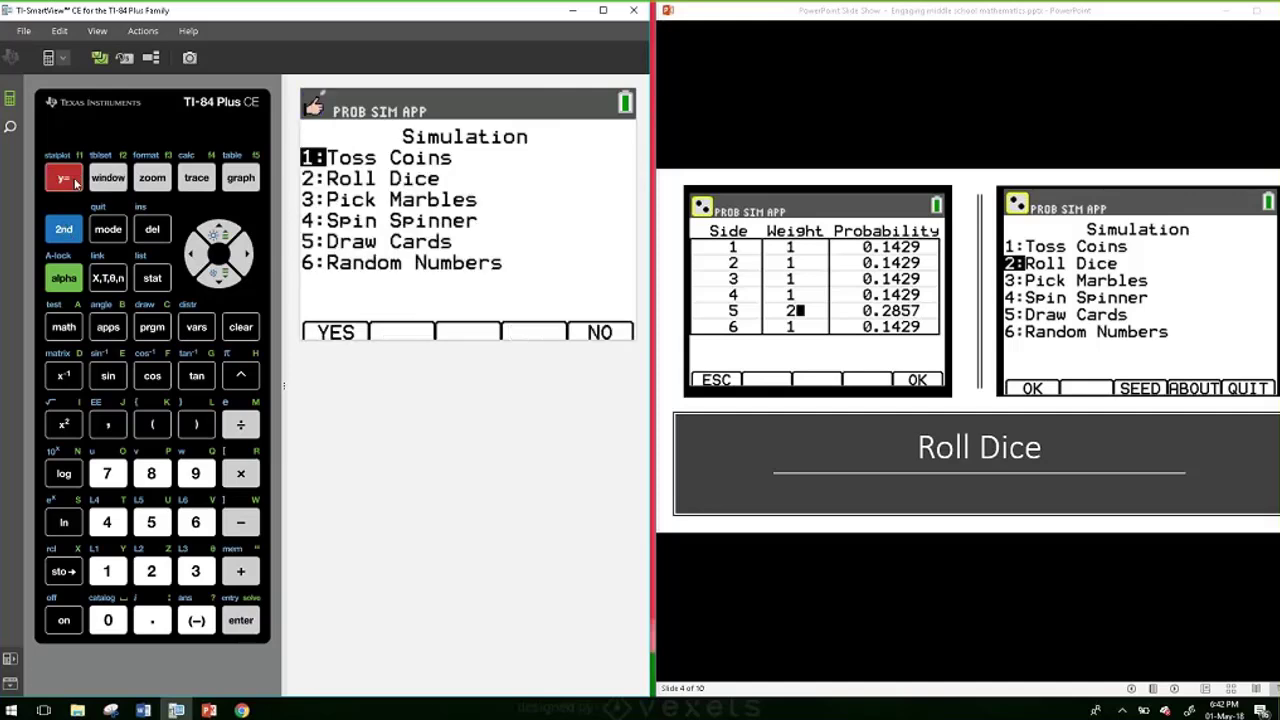
pyautogui.click(244, 177)
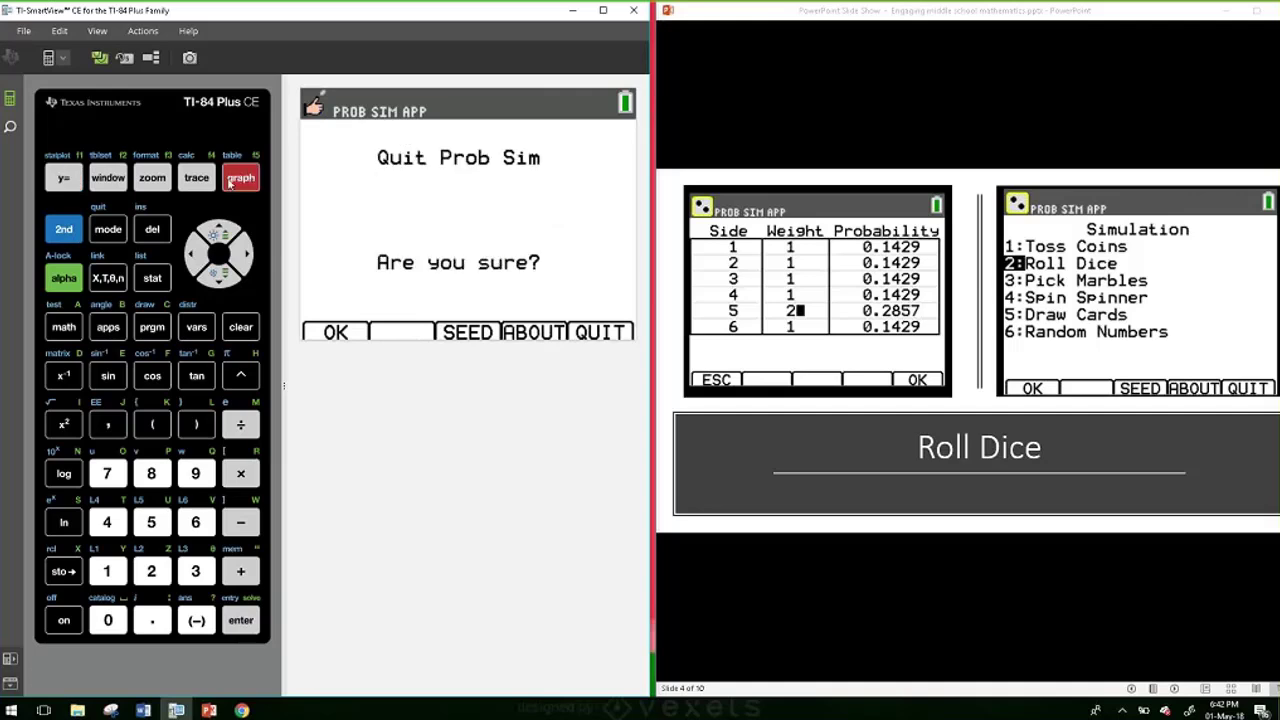
pyautogui.click(61, 180)
pyautogui.click(1020, 168)
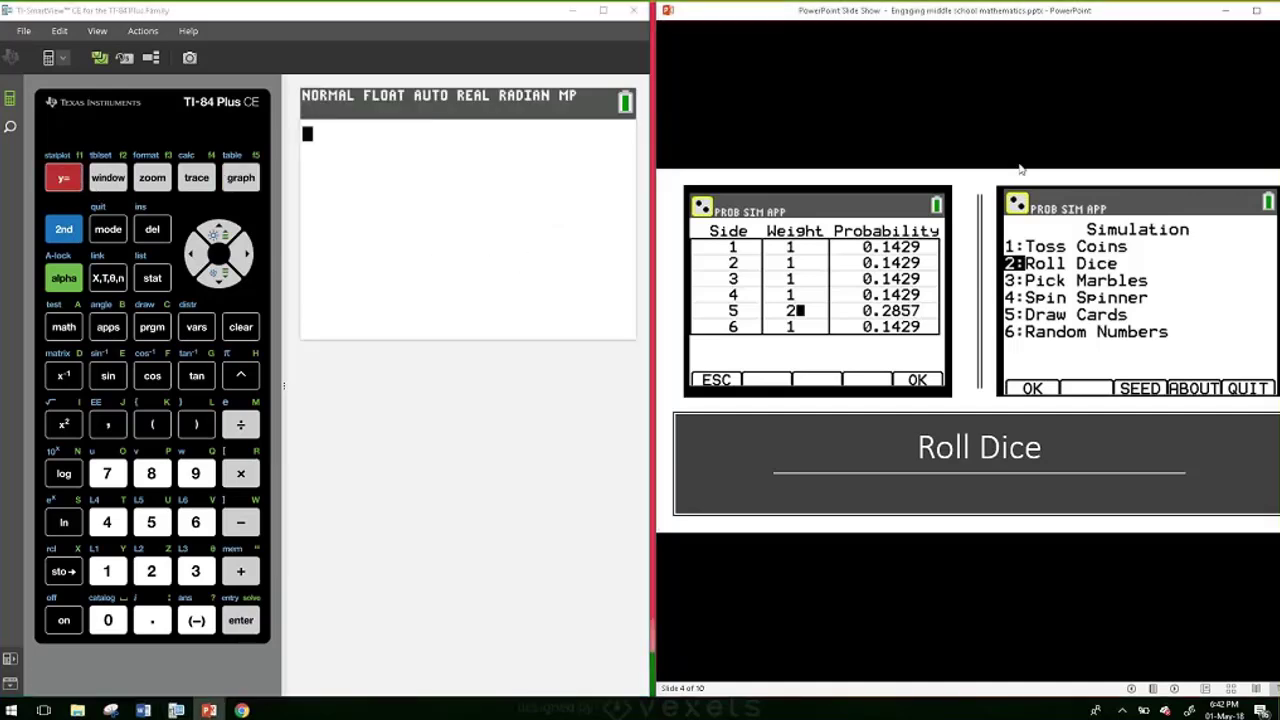
pyautogui.click(1020, 168)
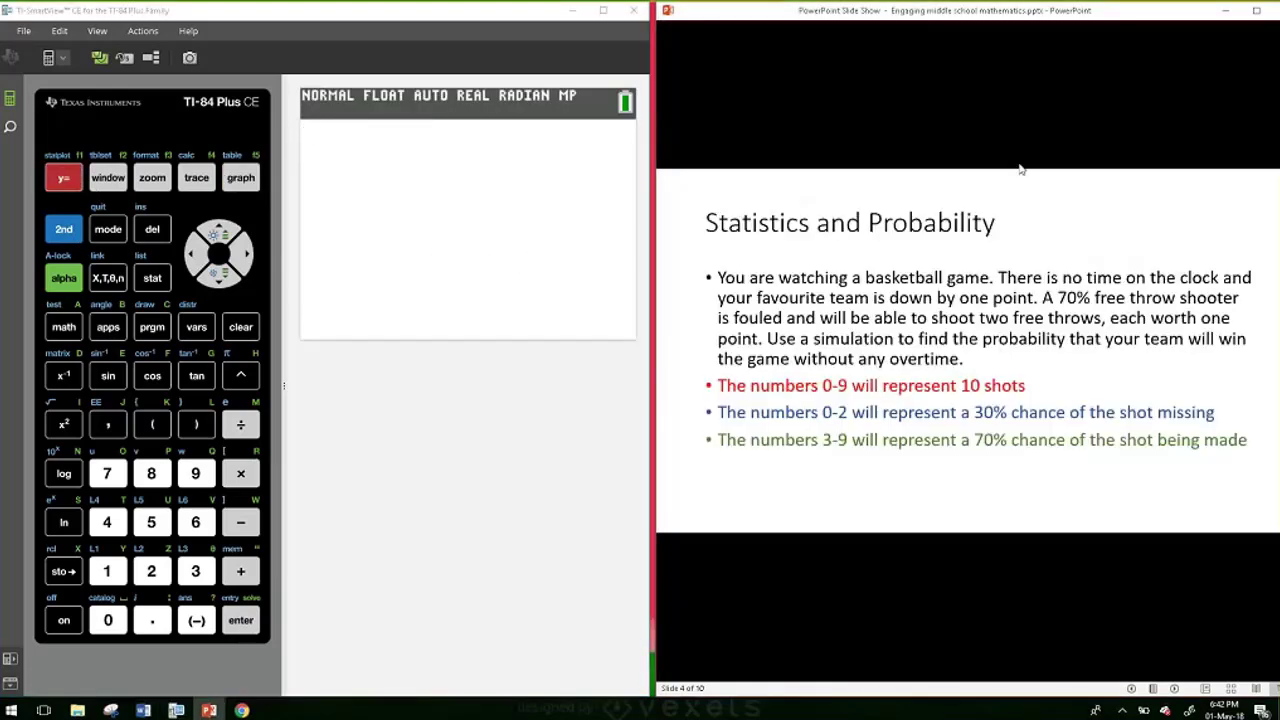
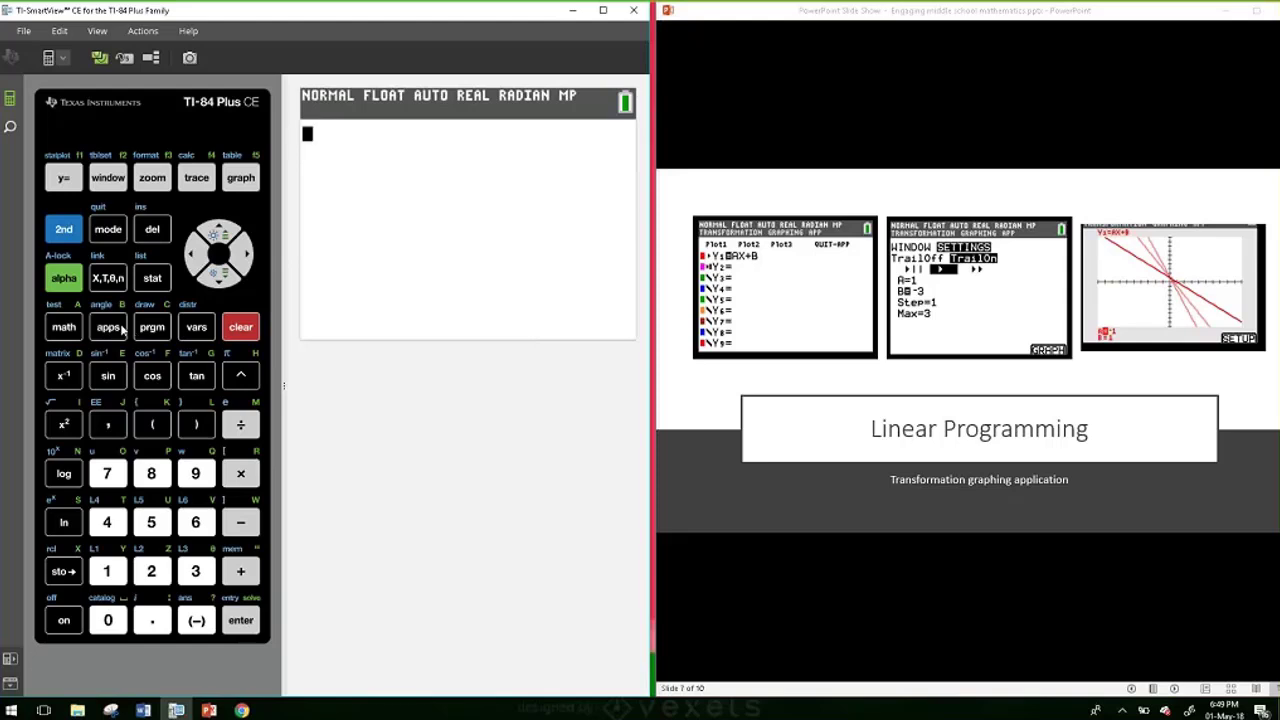
# Step: Launch the Transfrm application on the calculator and open the equation editor
pyautogui.click(118, 328)
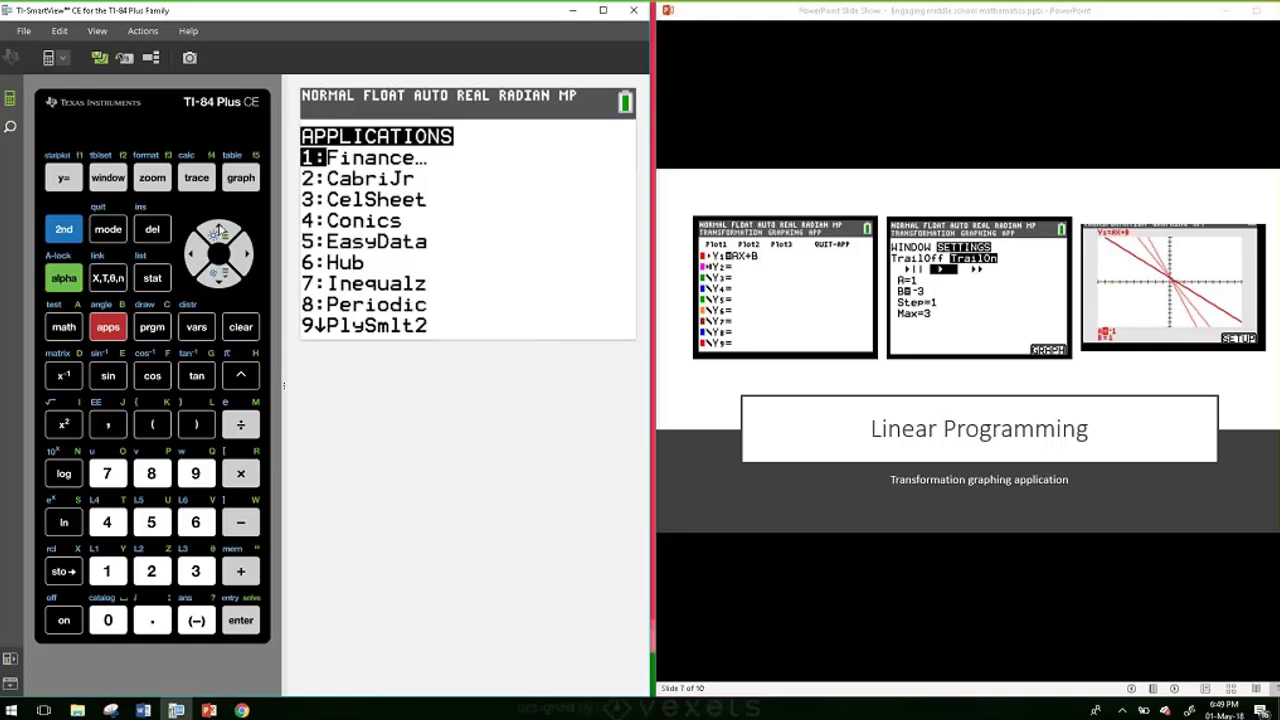
pyautogui.click(220, 232)
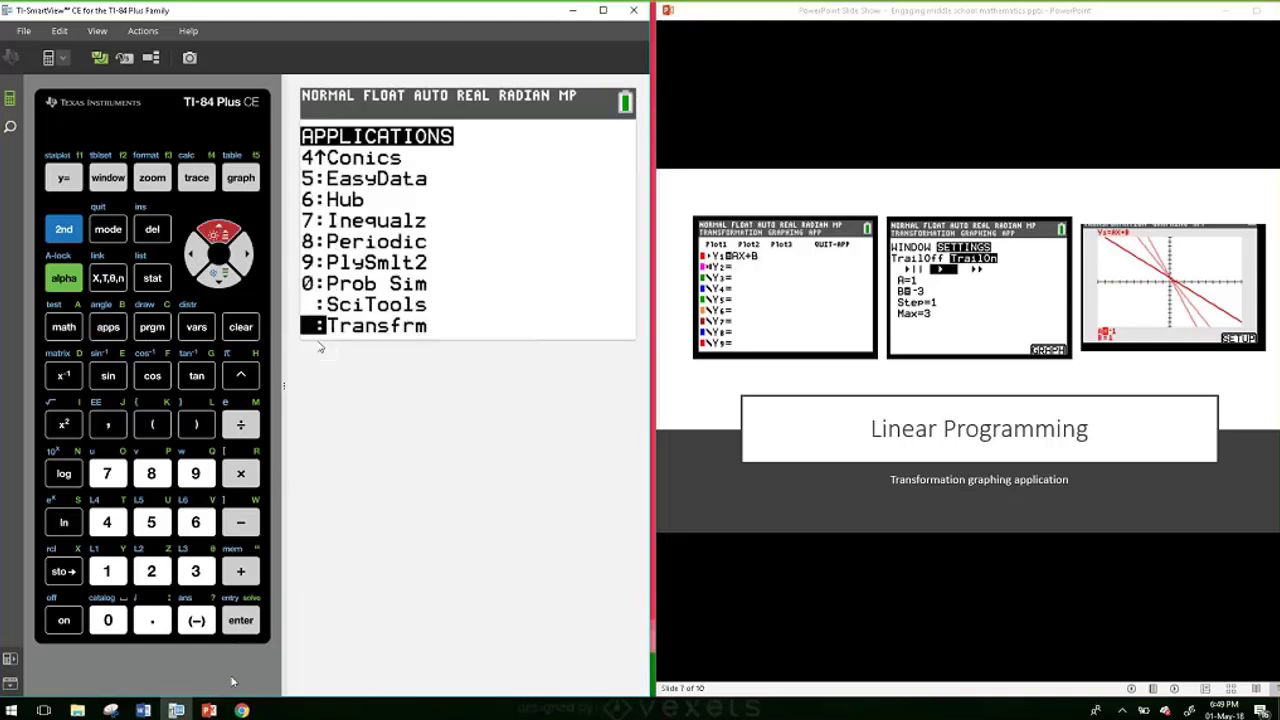
pyautogui.click(240, 620)
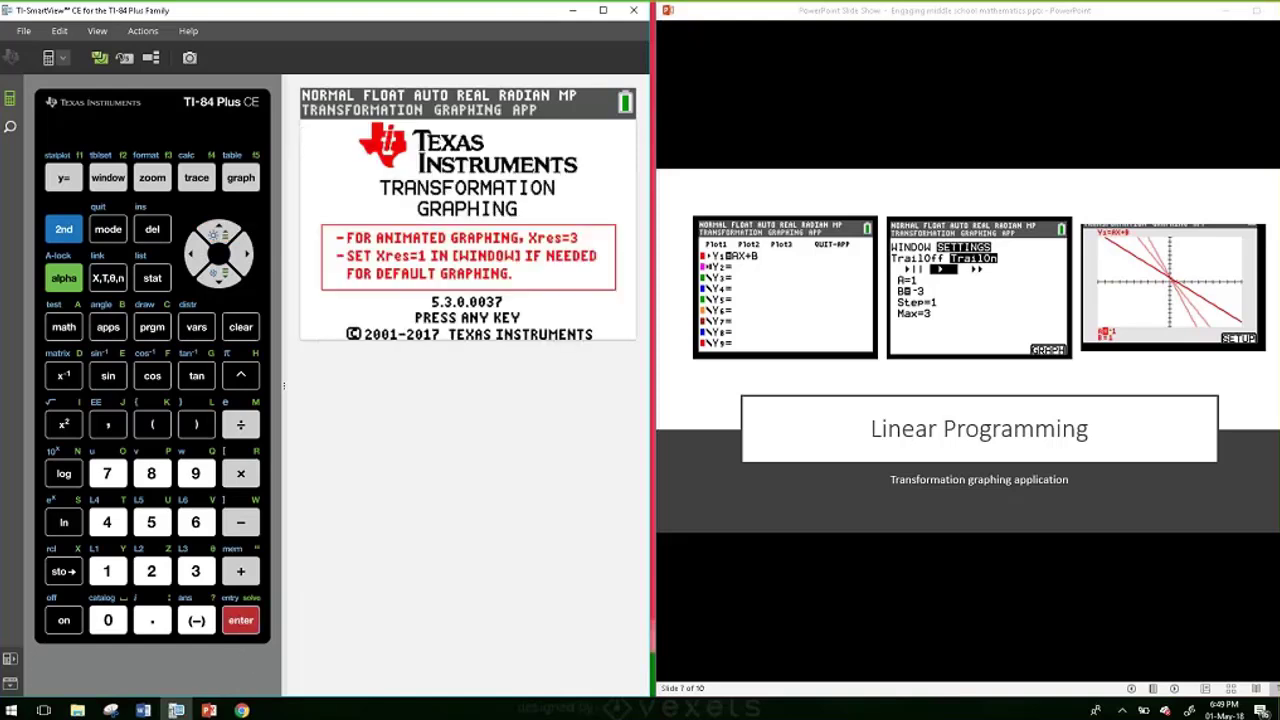
pyautogui.click(240, 620)
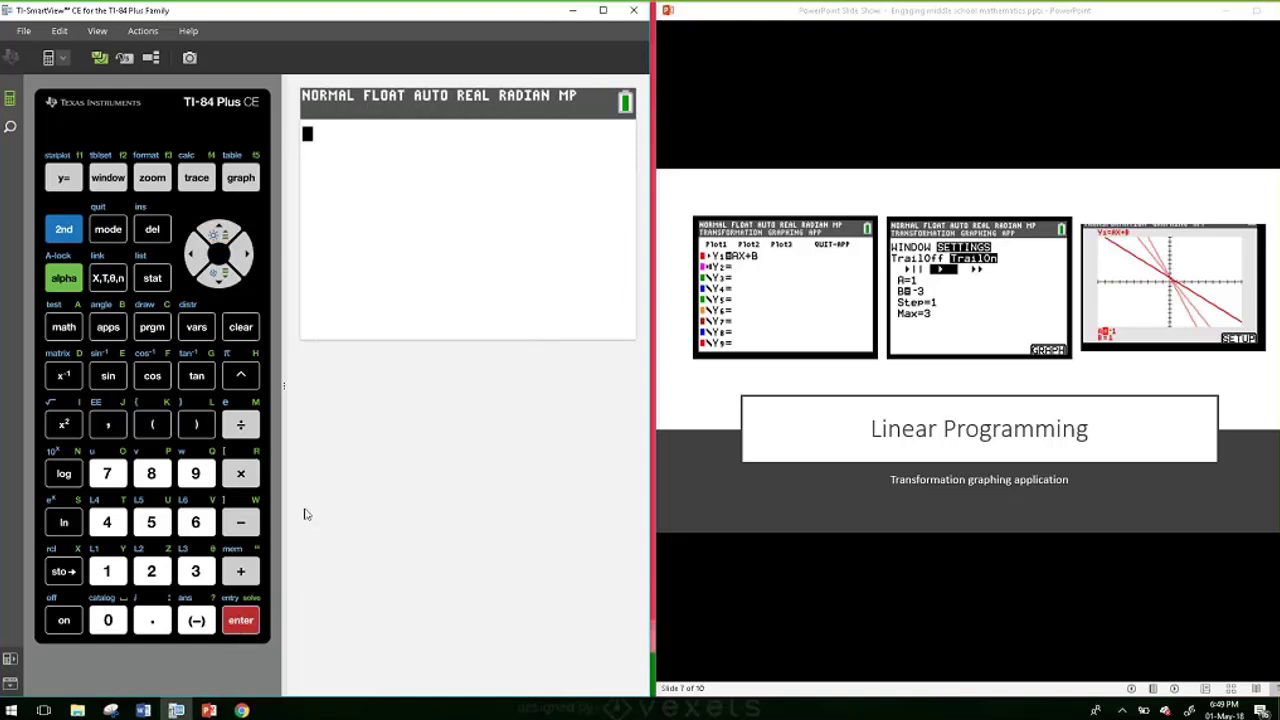
pyautogui.press('F1')
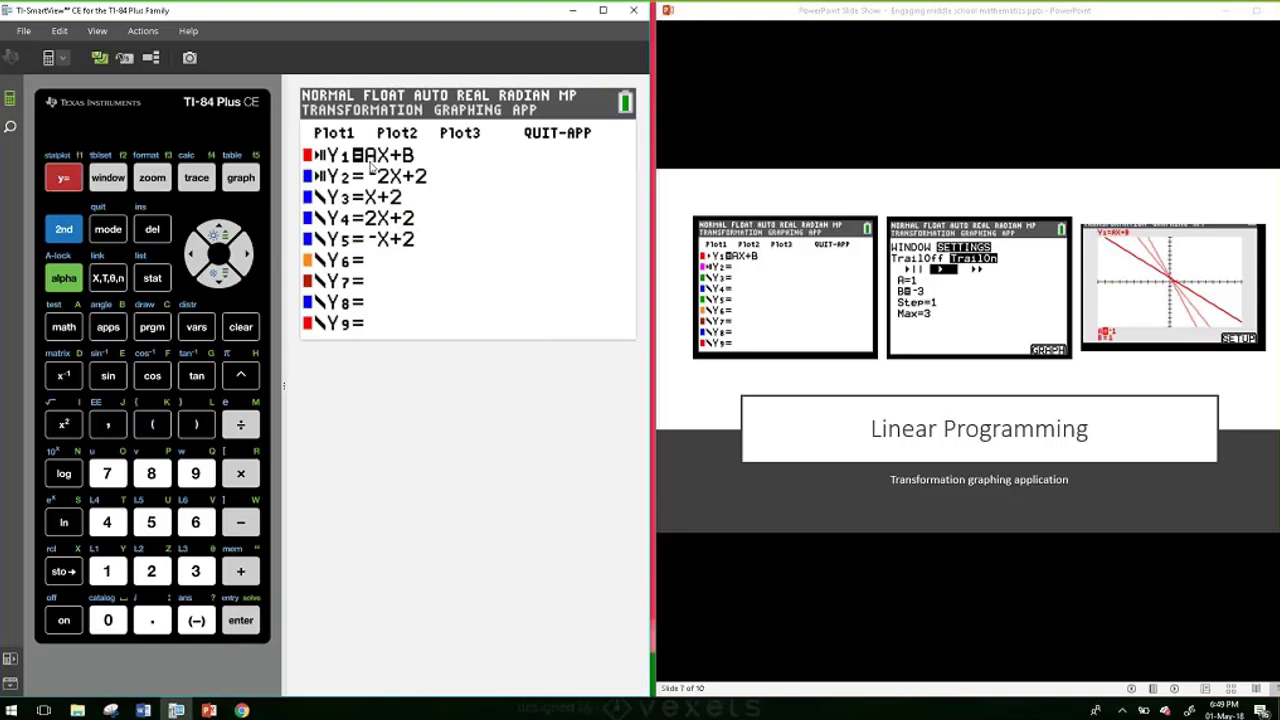
# Step: Clear the Y1 equation and enter AX+B in its place
pyautogui.click(241, 327)
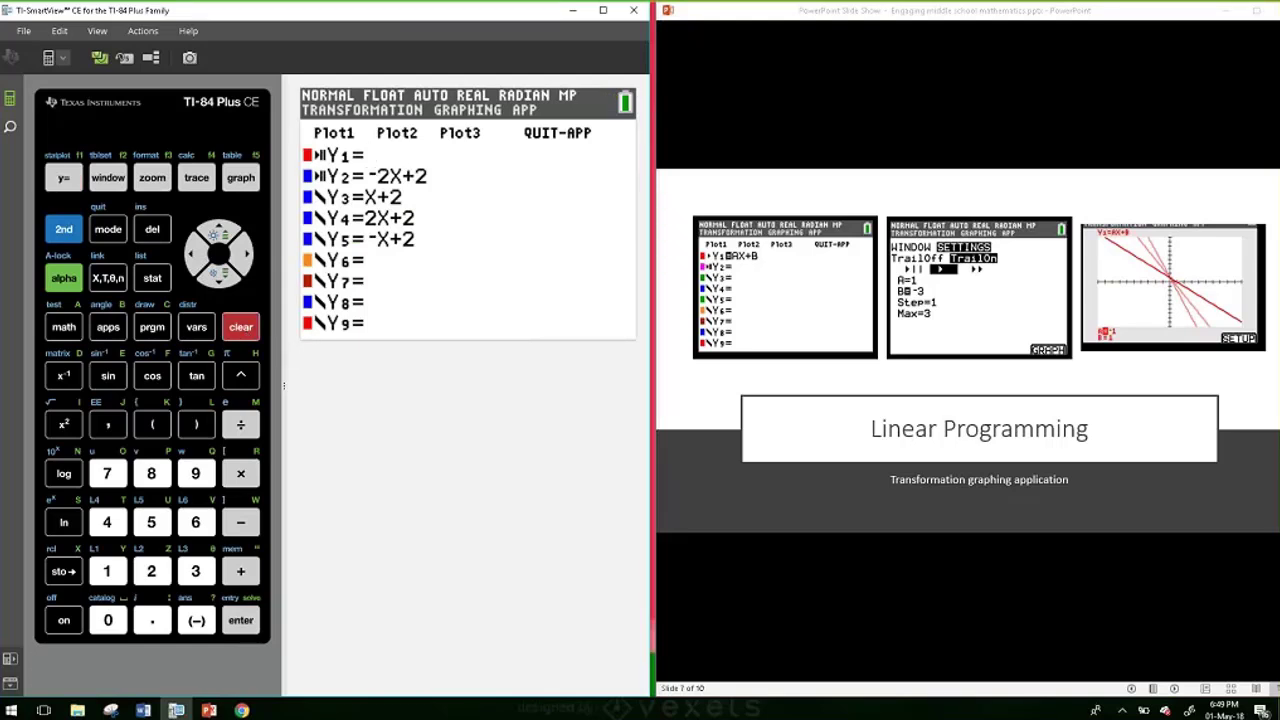
pyautogui.write('AX')
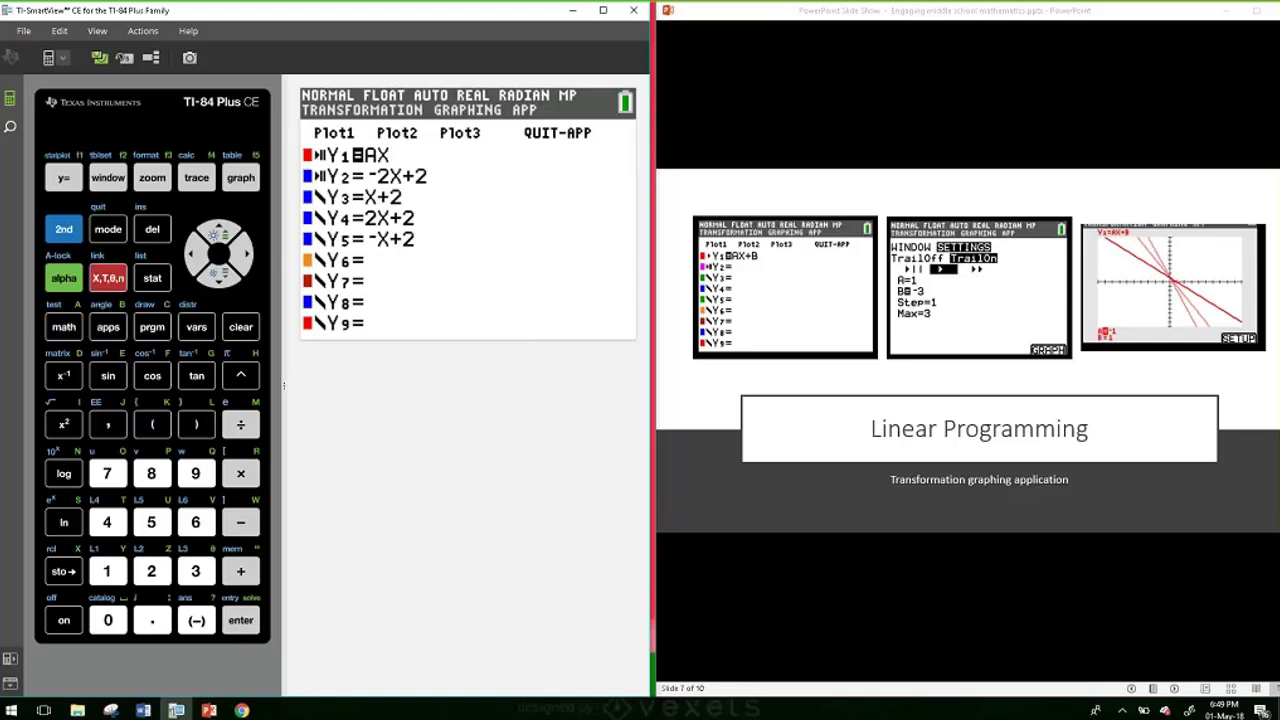
pyautogui.write('+')
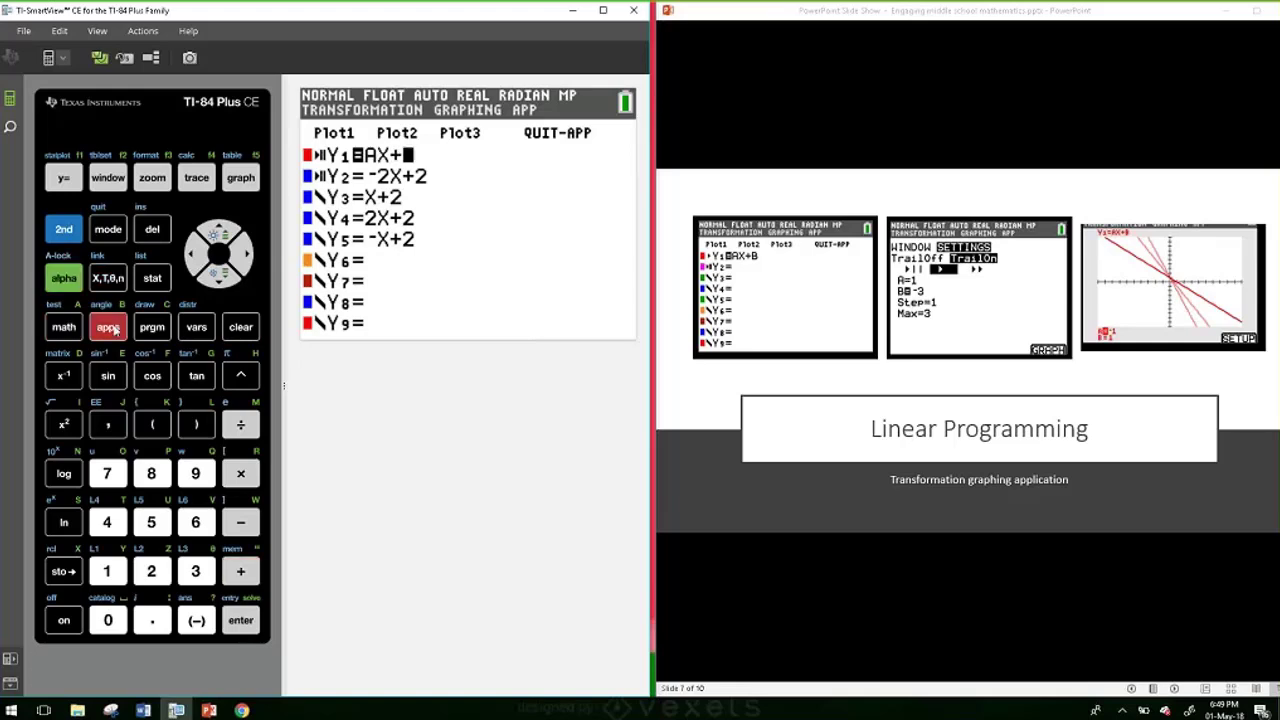
pyautogui.click(110, 328)
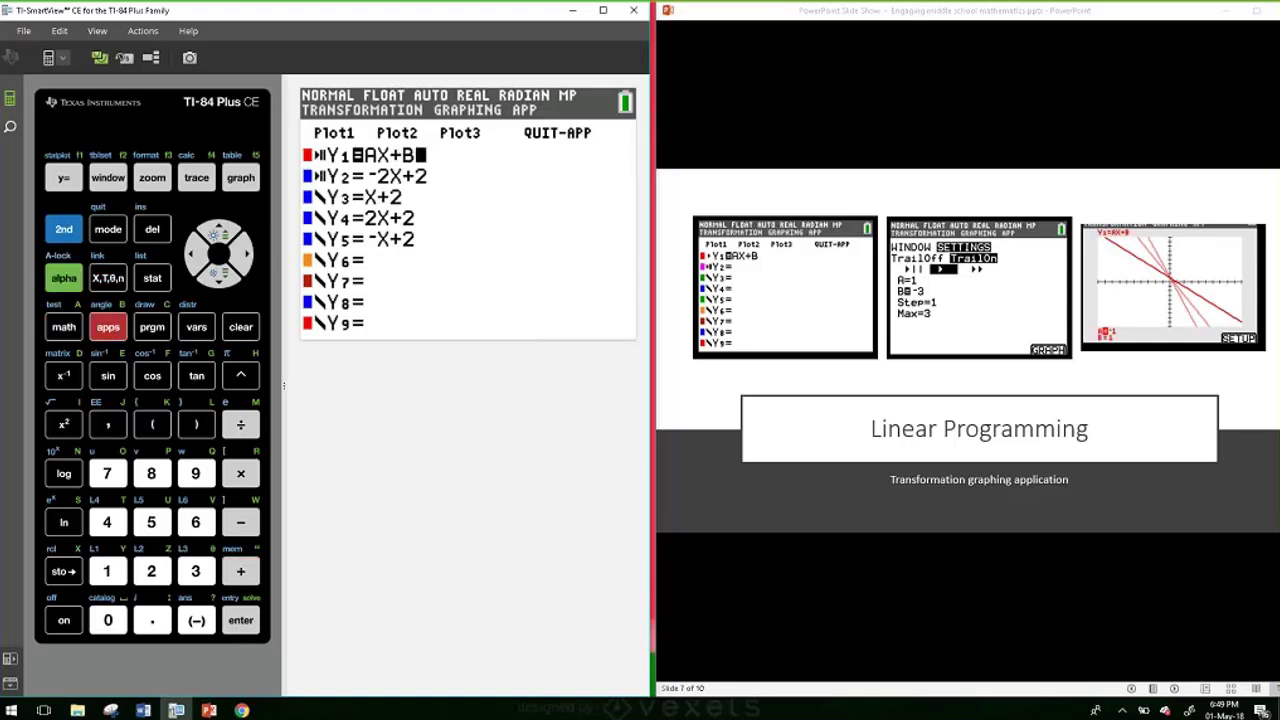
# Step: Check the Transformation Graphing settings for A, B and Step, and graph Y1=AX+B
pyautogui.click(112, 180)
pyautogui.press('Up')
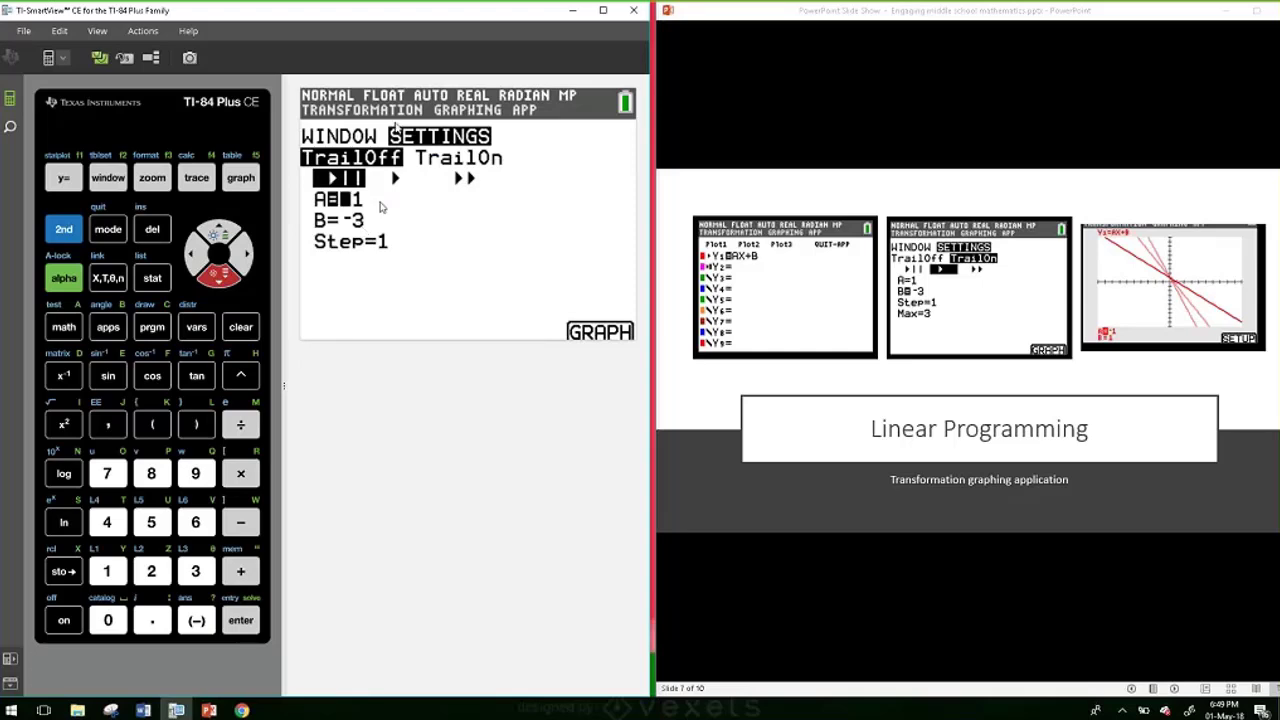
pyautogui.click(246, 181)
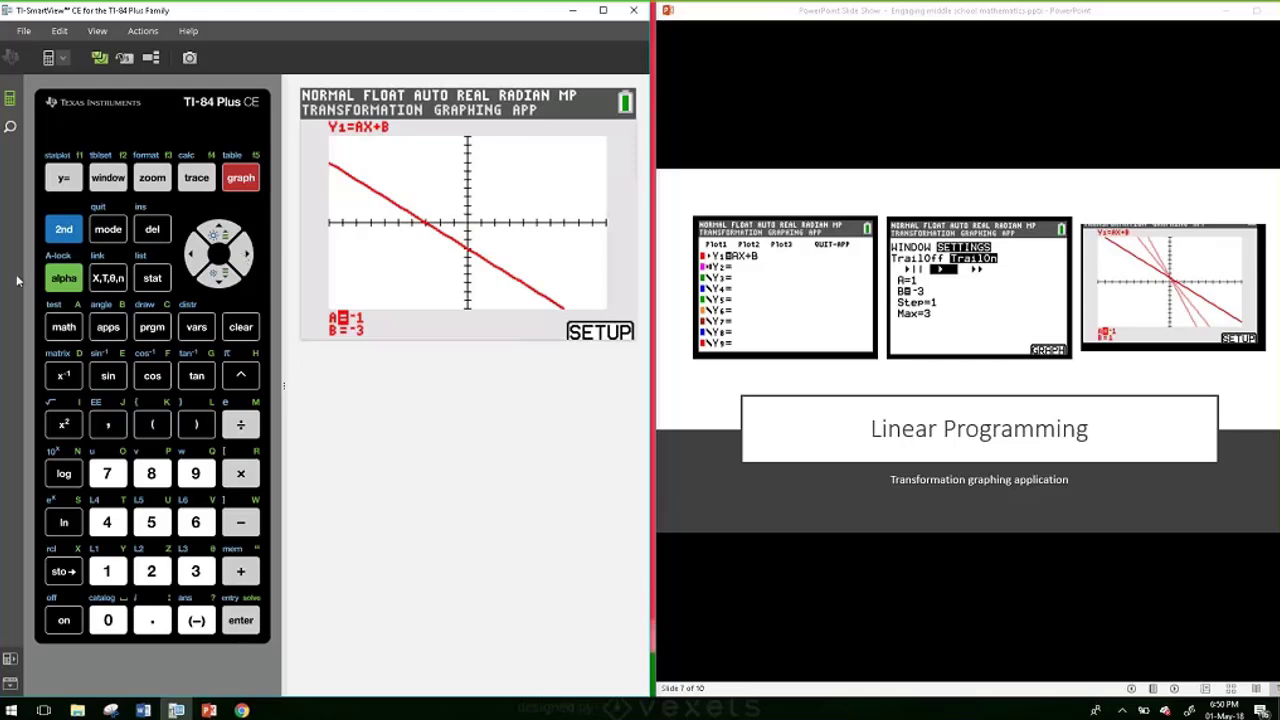
# Step: Increase the slope A of the graphed line one step at a time until it reaches 5
pyautogui.click(250, 266)
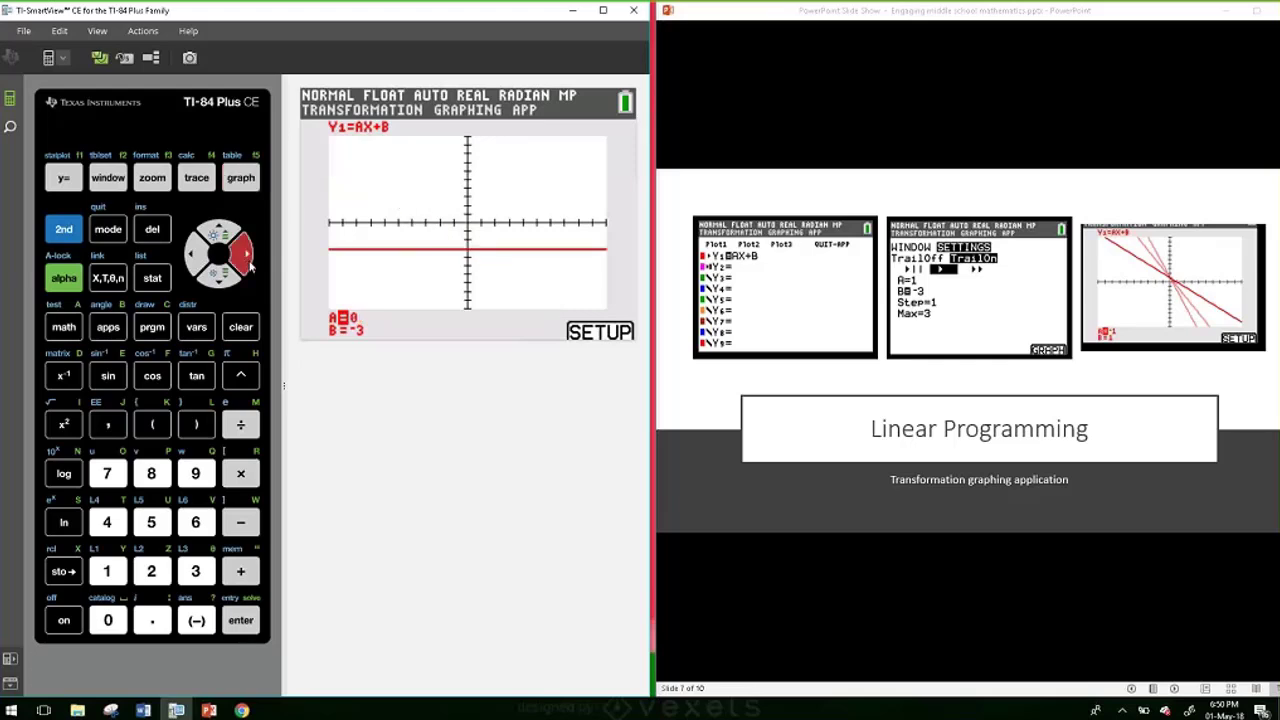
pyautogui.click(250, 266)
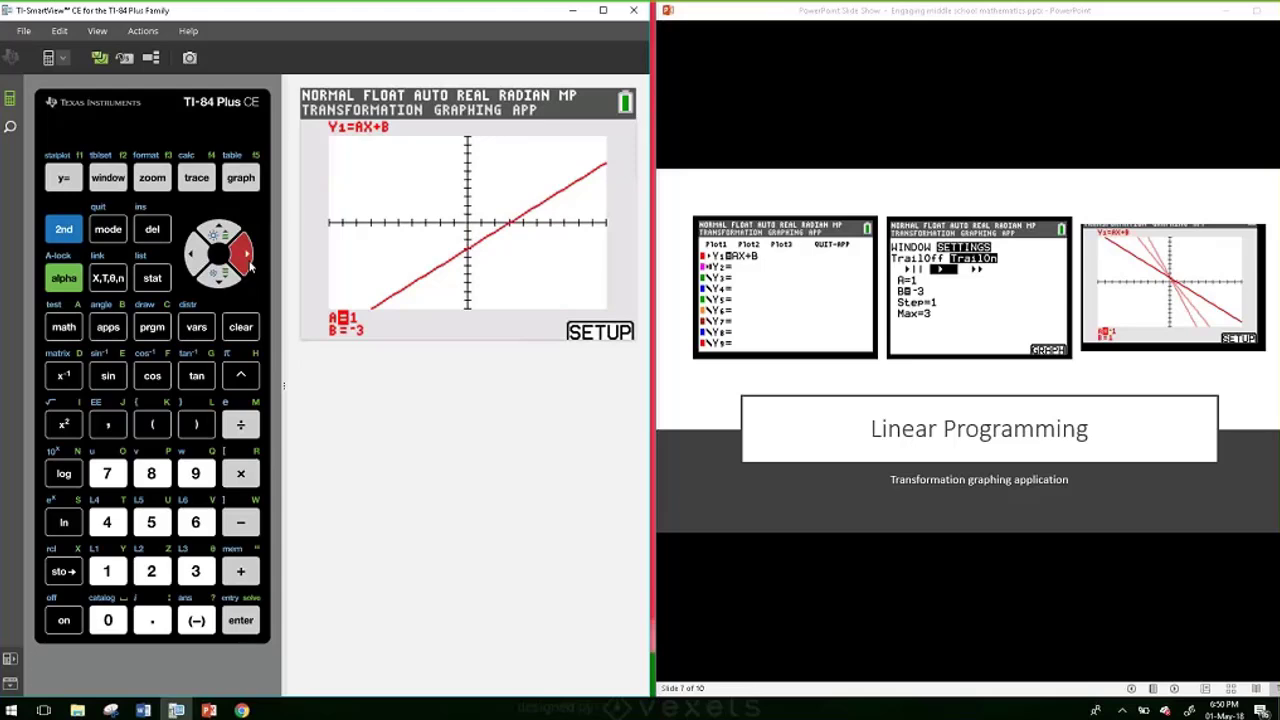
pyautogui.click(250, 266)
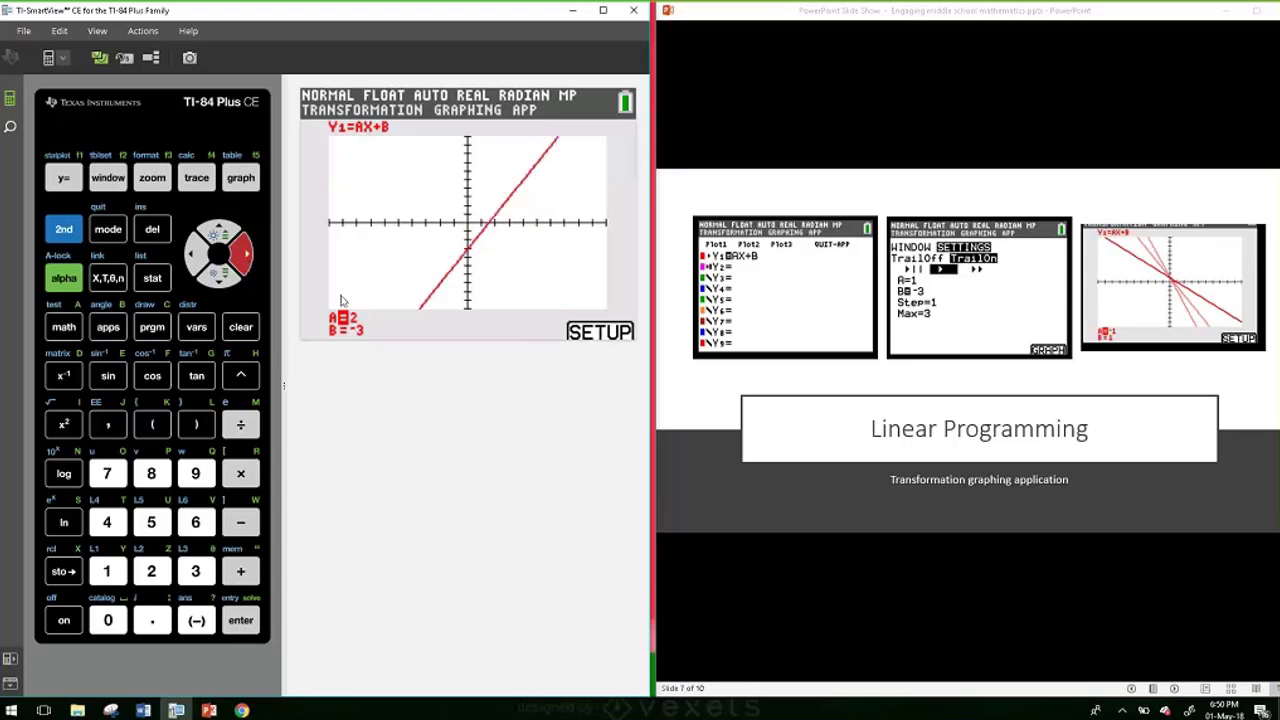
pyautogui.doubleClick(247, 256)
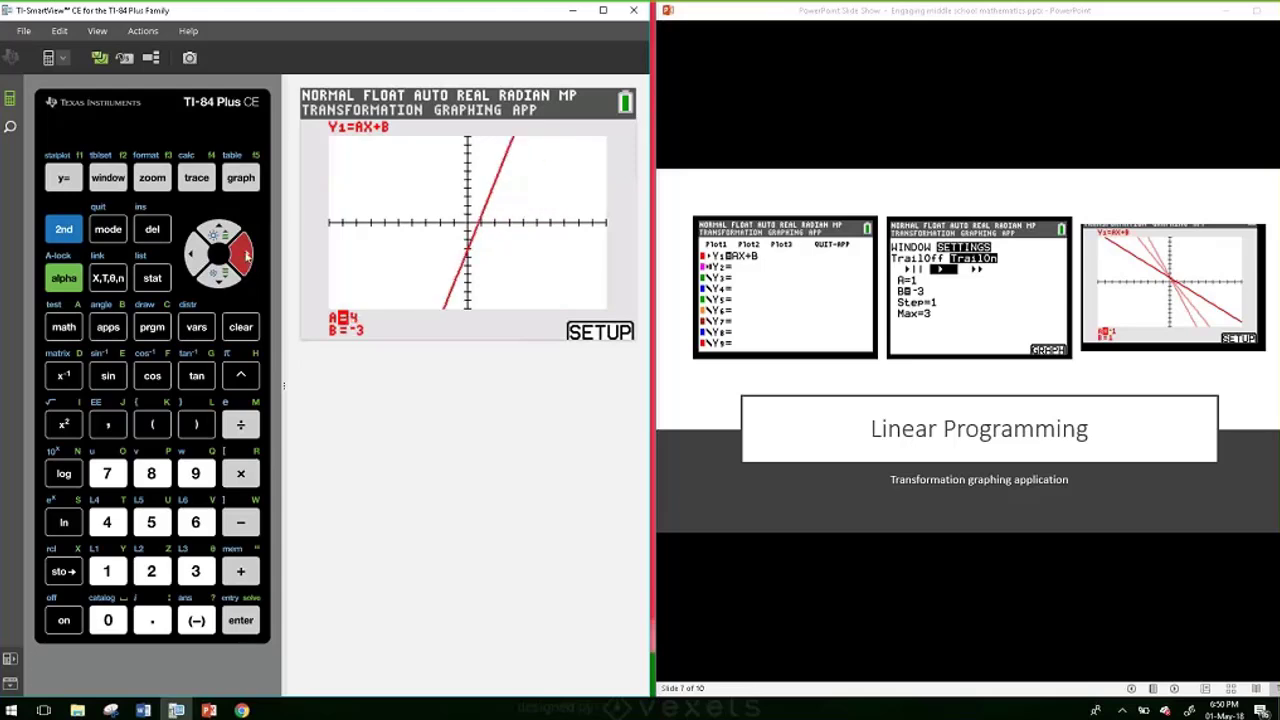
pyautogui.click(247, 256)
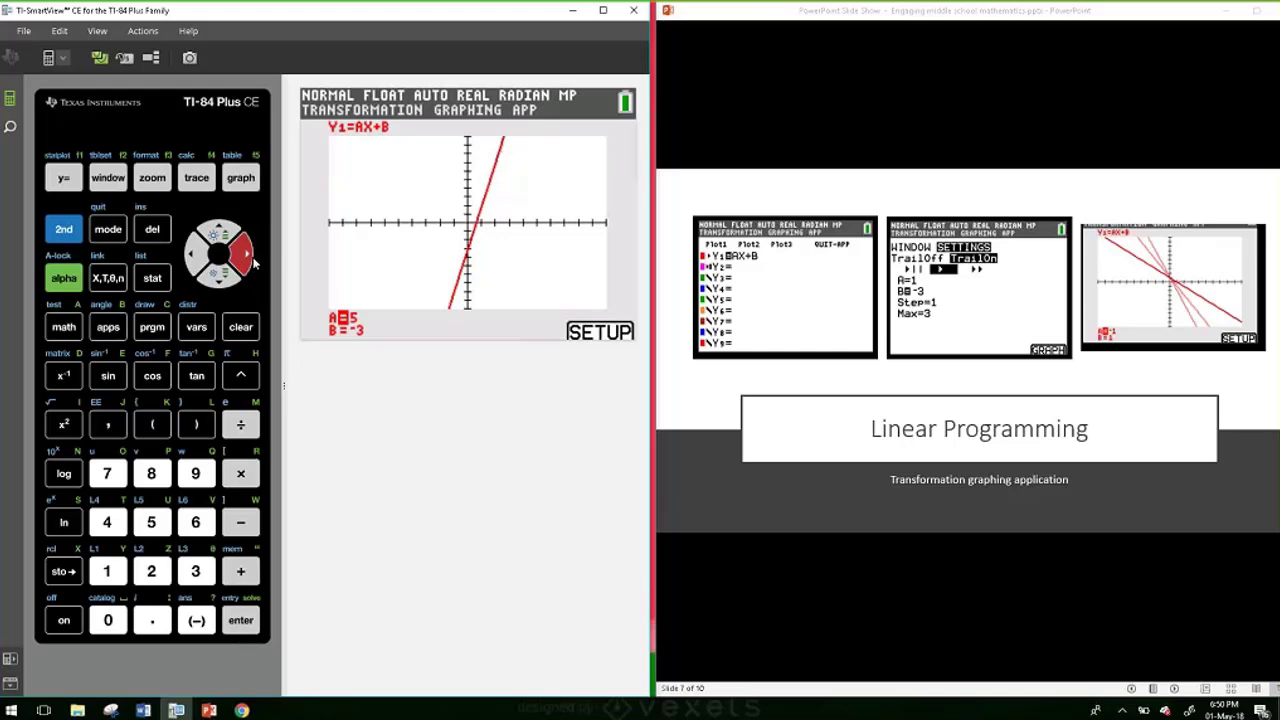
# Step: Return to the transformation settings and change the play type from play-pause to play (the single arrow)
pyautogui.click(110, 178)
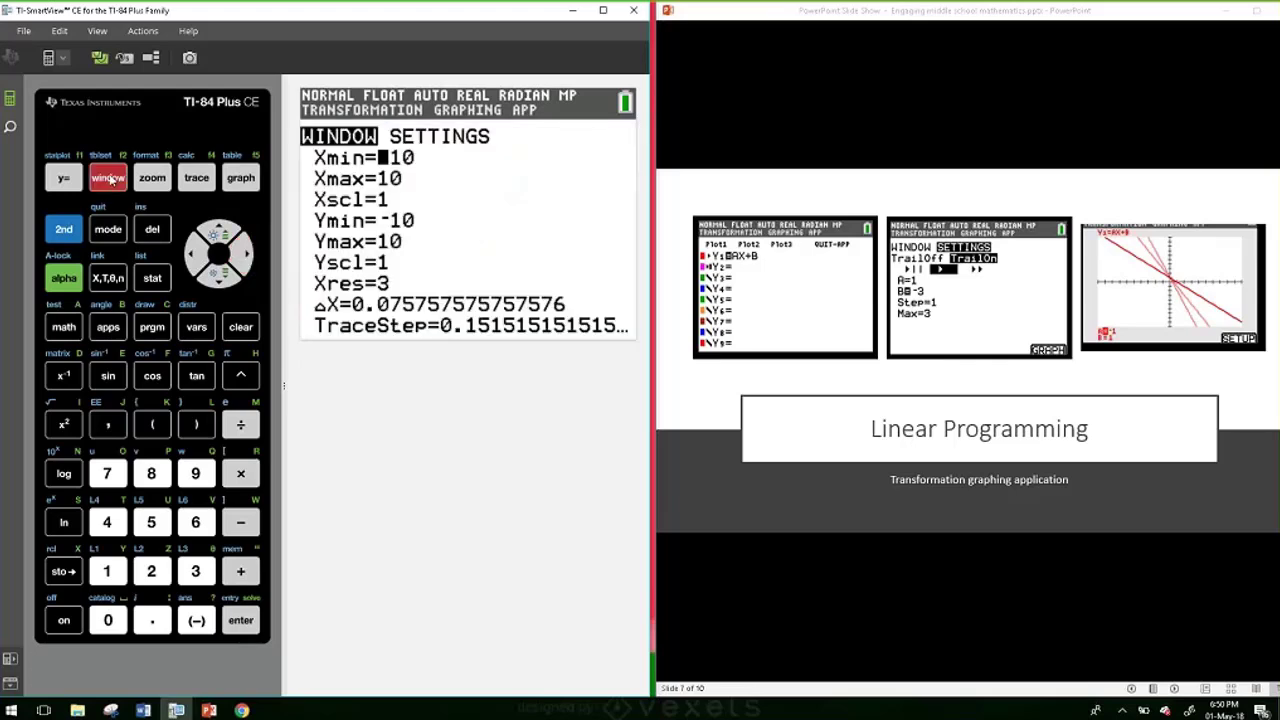
pyautogui.click(242, 253)
pyautogui.click(224, 233)
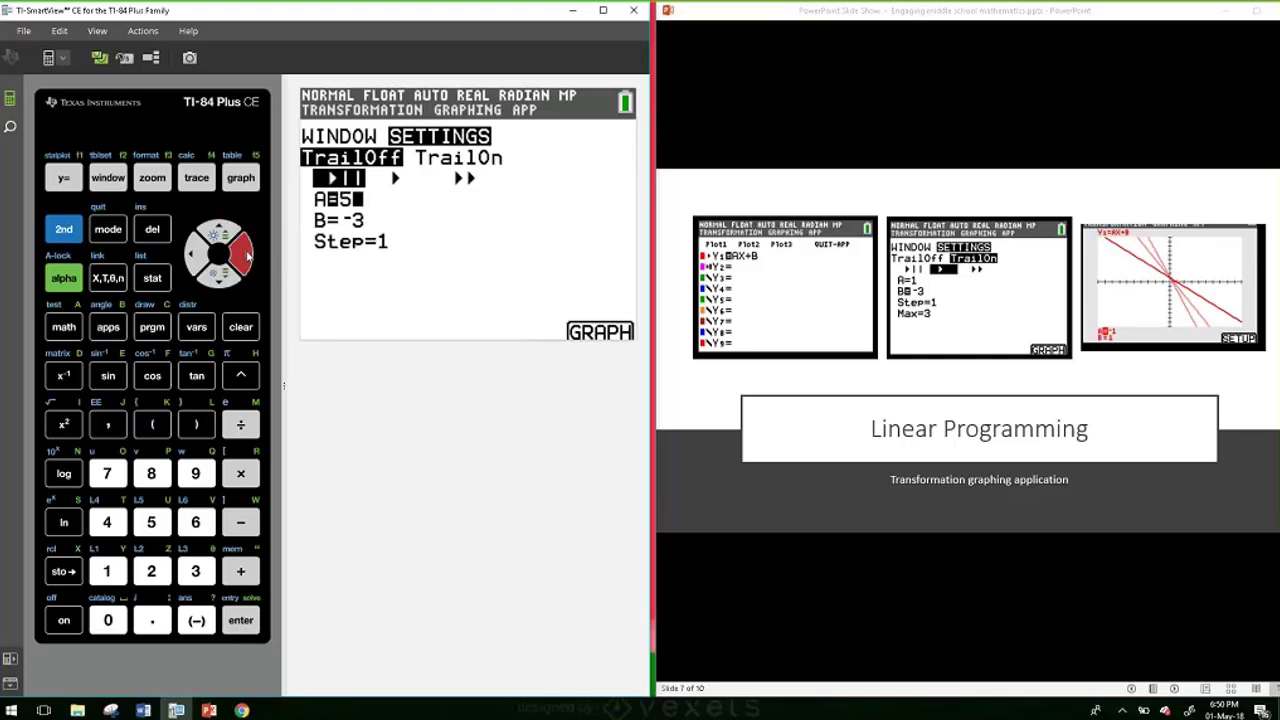
pyautogui.click(242, 253)
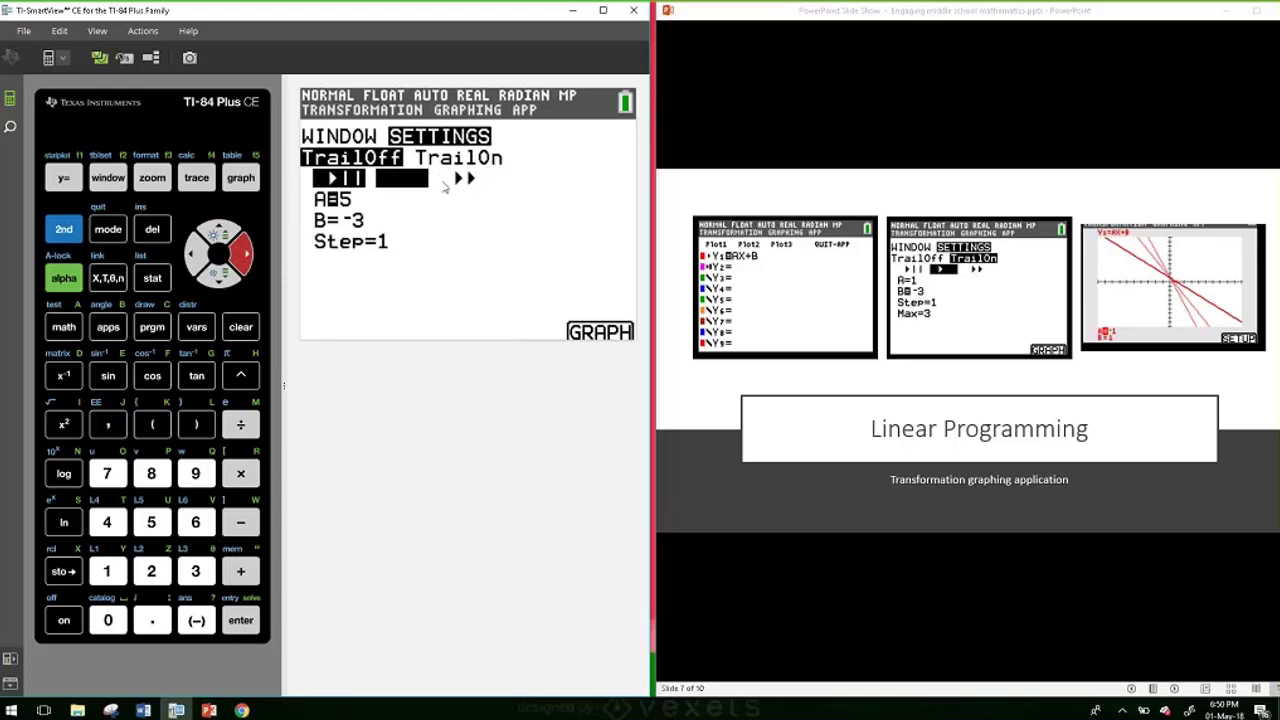
pyautogui.press('Return')
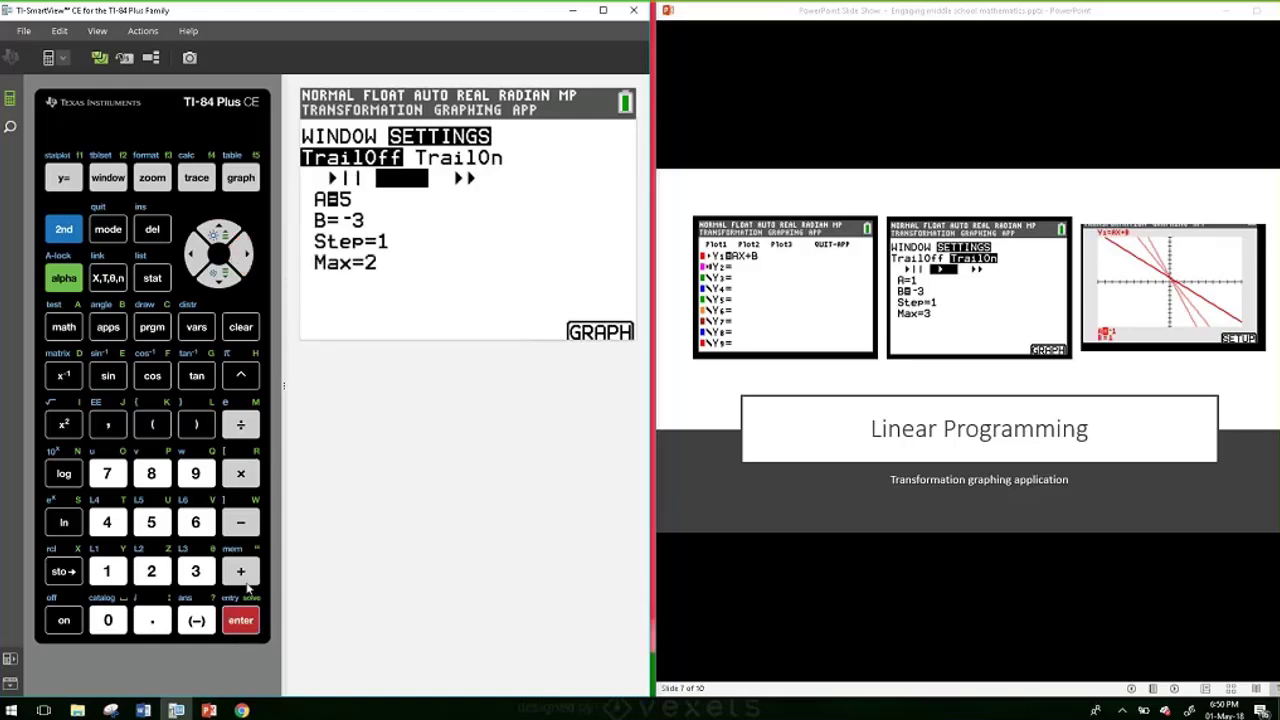
# Step: Set A to -3, B to 1 and Max to 3, and play the slope animation of Y1=AX+B until stopping it
pyautogui.click(226, 272)
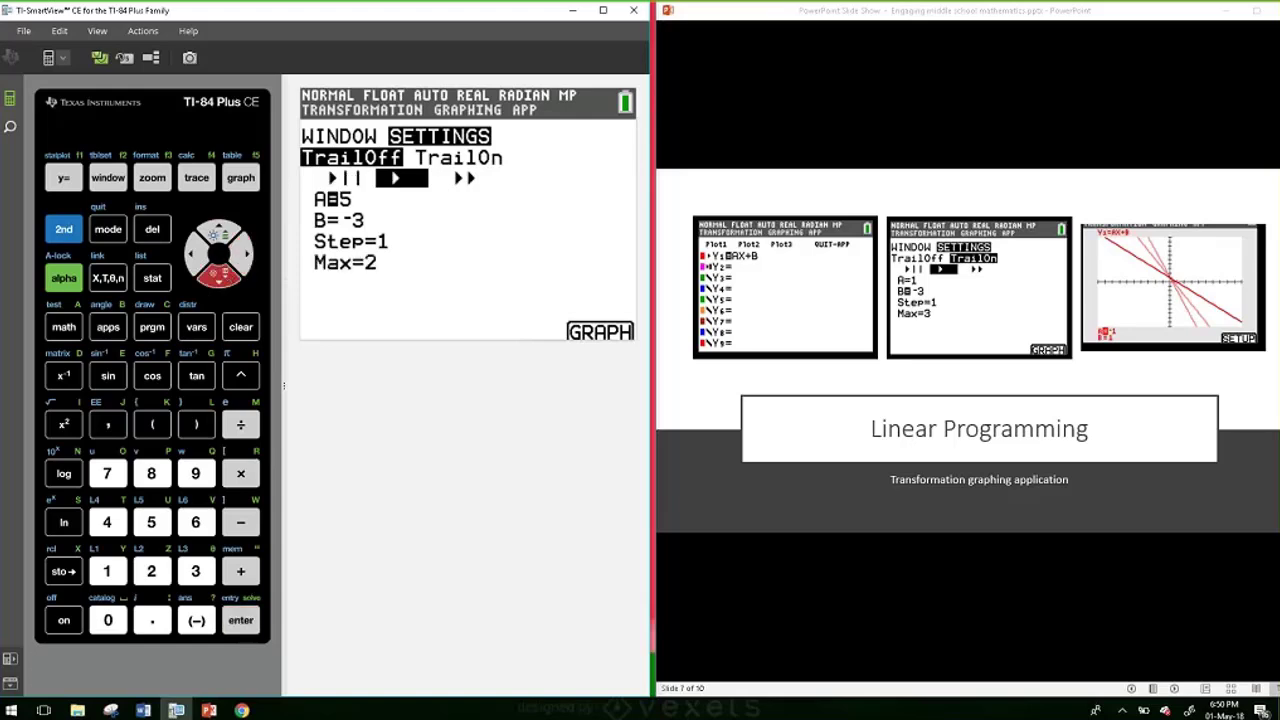
pyautogui.click(200, 620)
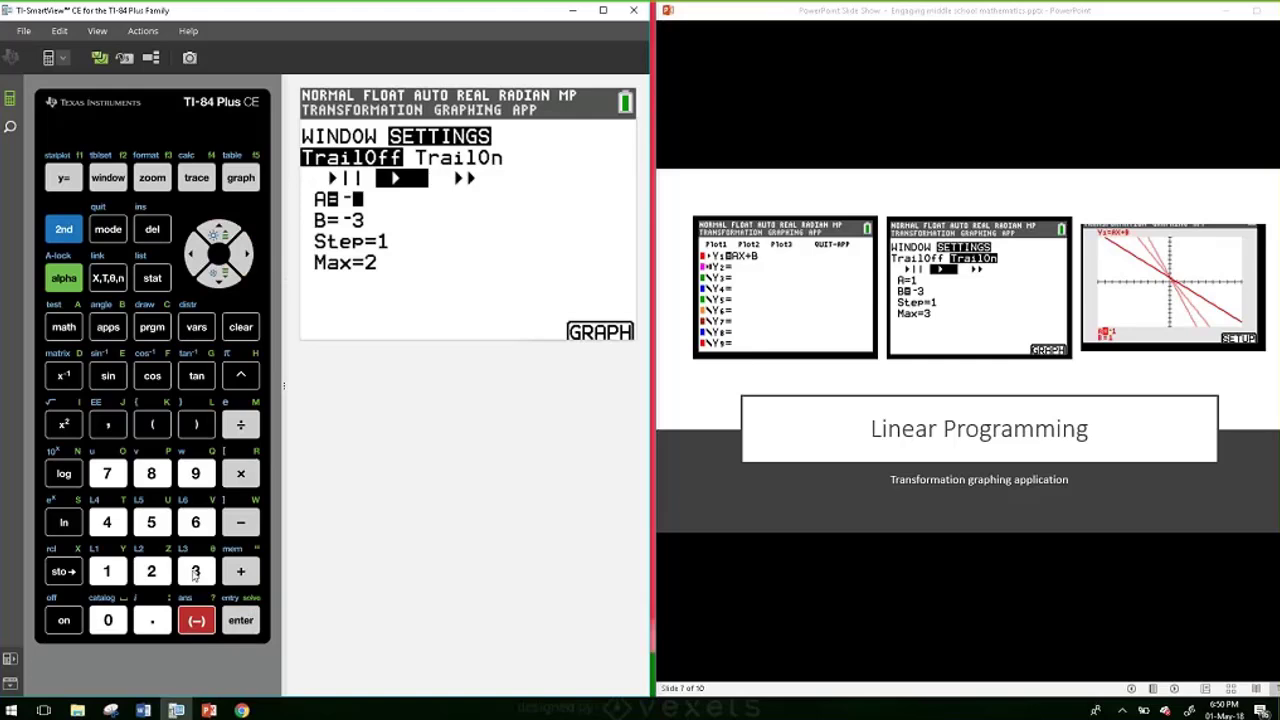
pyautogui.click(195, 571)
pyautogui.press('Down')
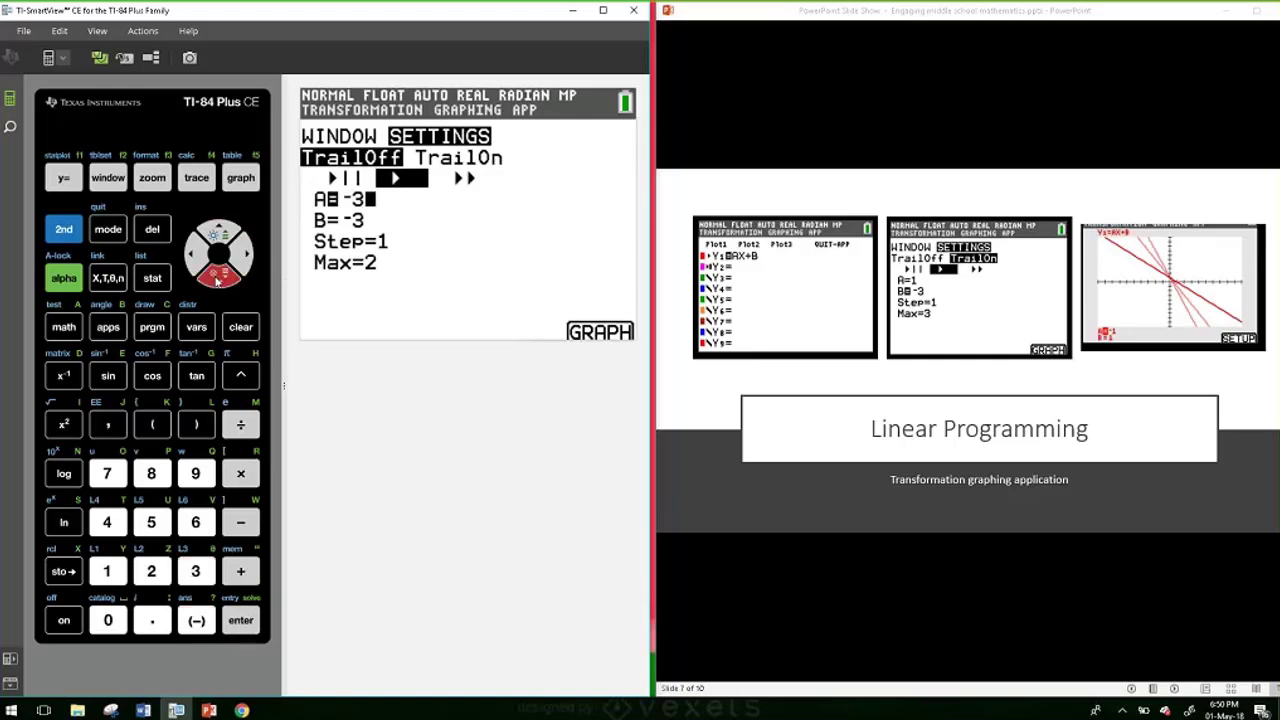
pyautogui.click(105, 576)
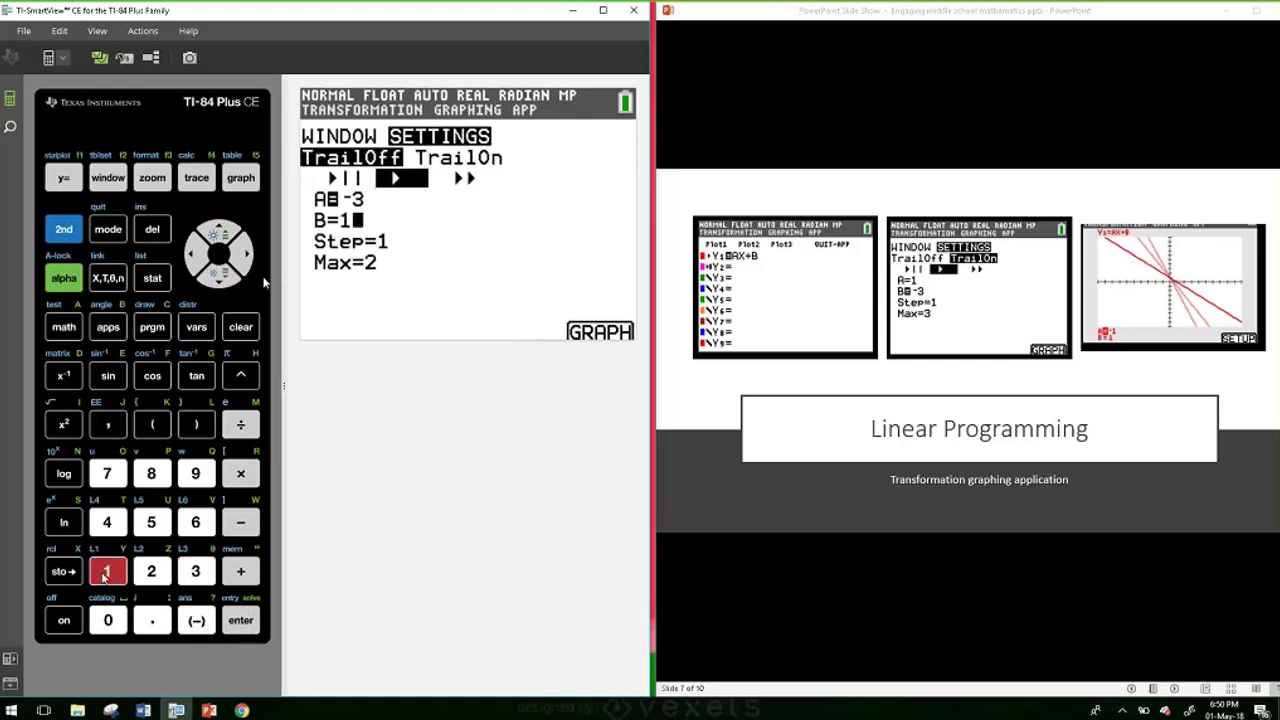
pyautogui.click(219, 277)
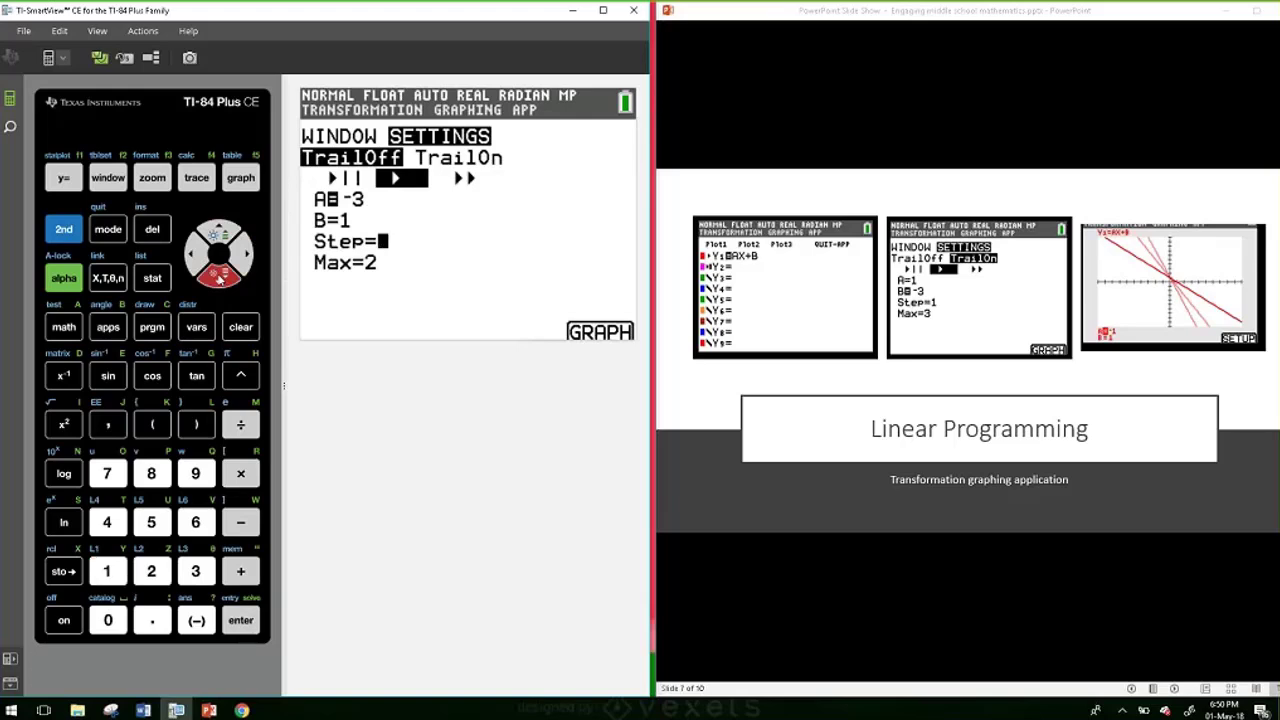
pyautogui.click(219, 277)
pyautogui.click(196, 570)
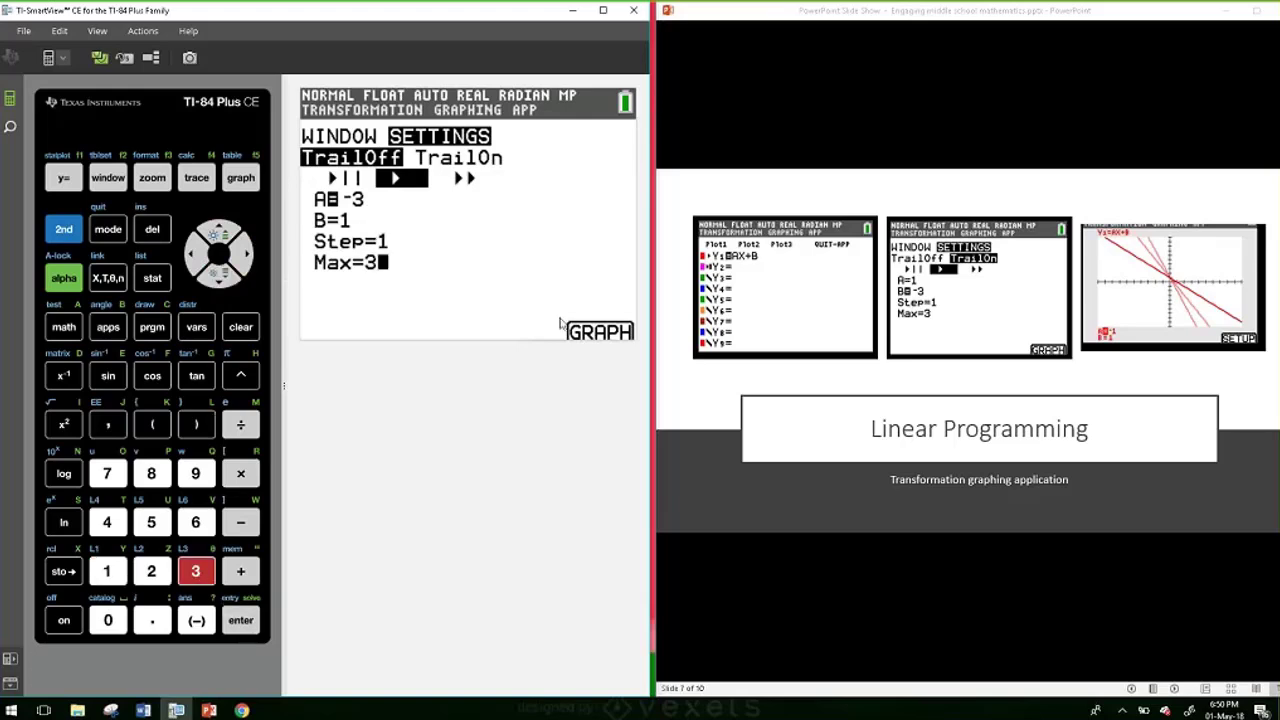
pyautogui.click(252, 181)
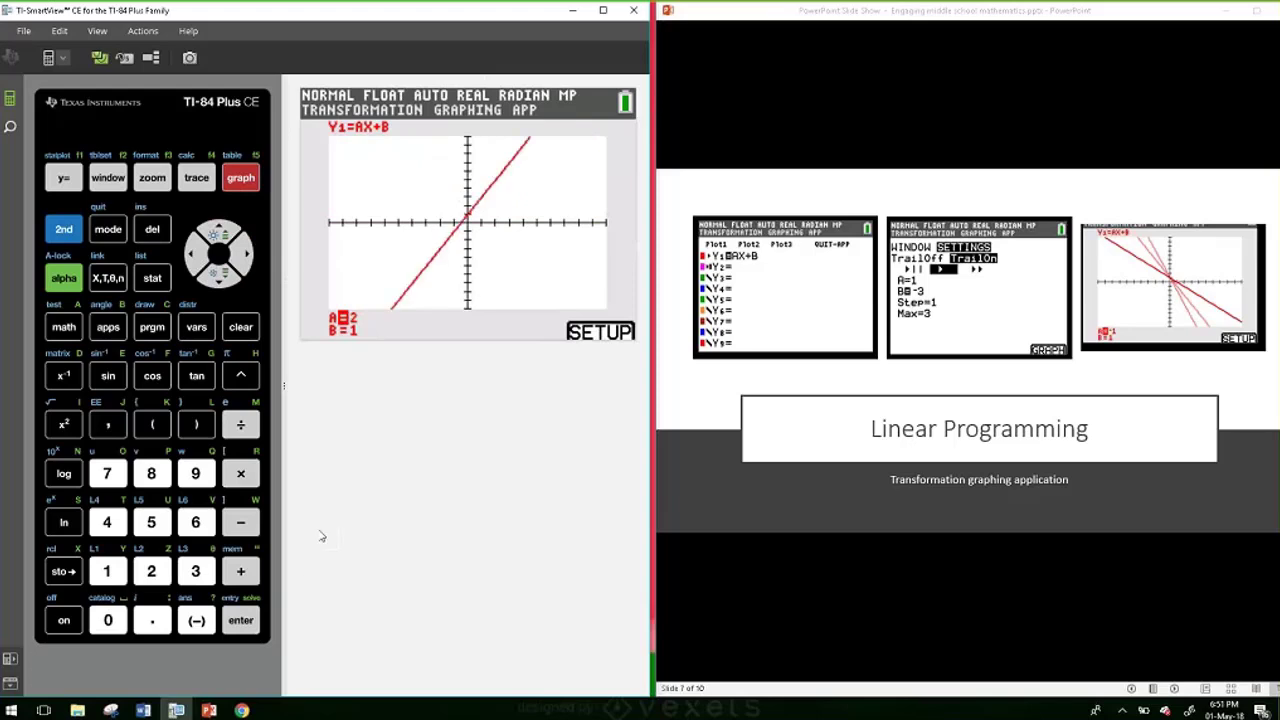
pyautogui.click(240, 622)
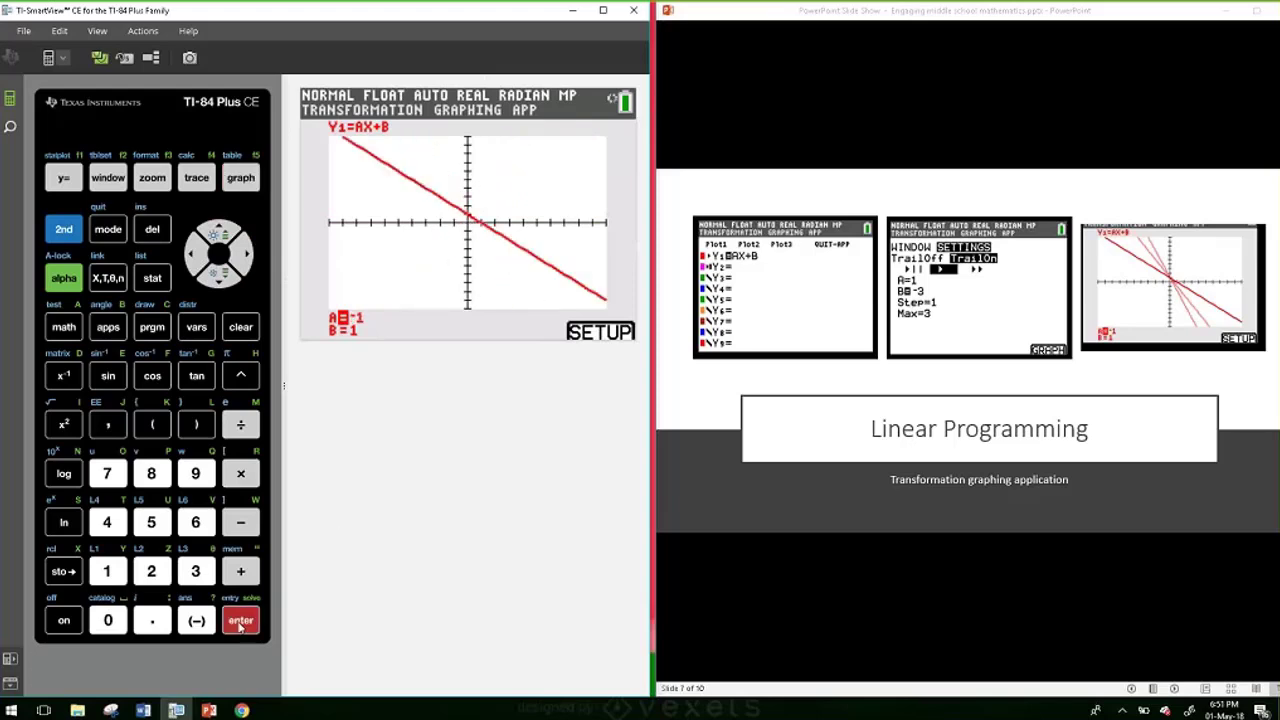
# Step: Turn on TrailOn in the settings and replay the slope animation with trails until stopping it
pyautogui.click(250, 177)
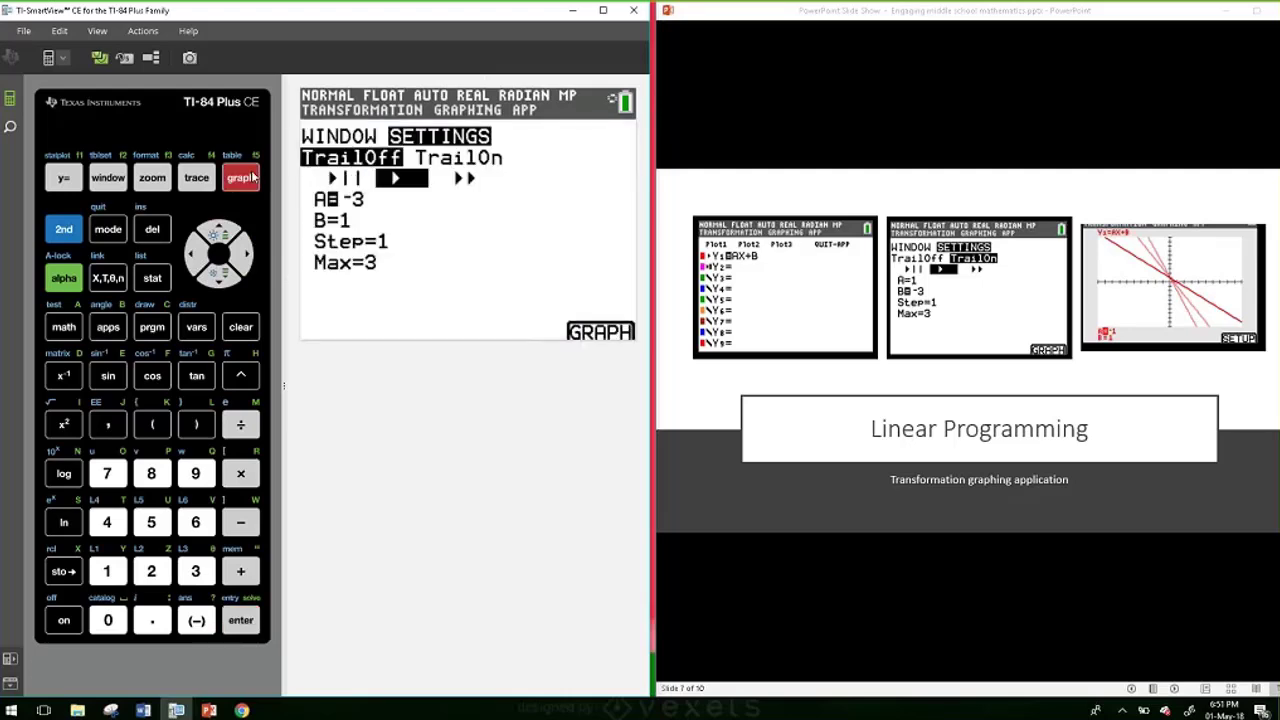
pyautogui.click(241, 258)
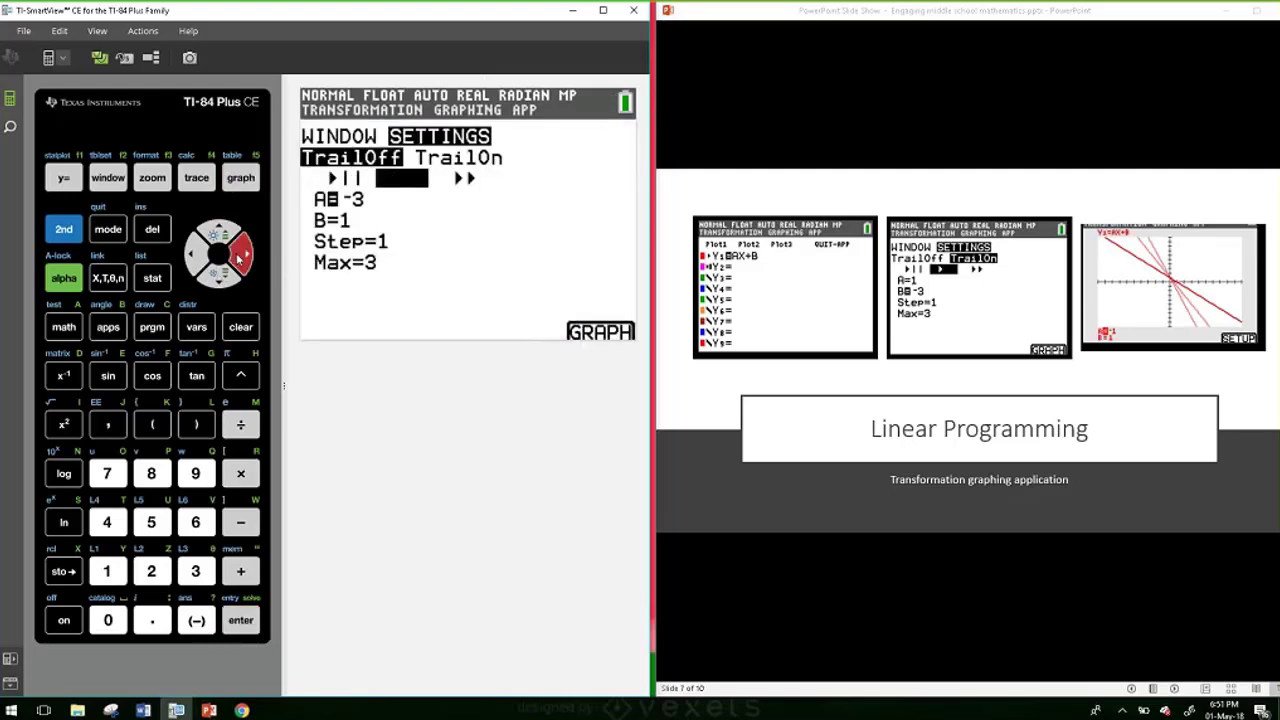
pyautogui.click(240, 620)
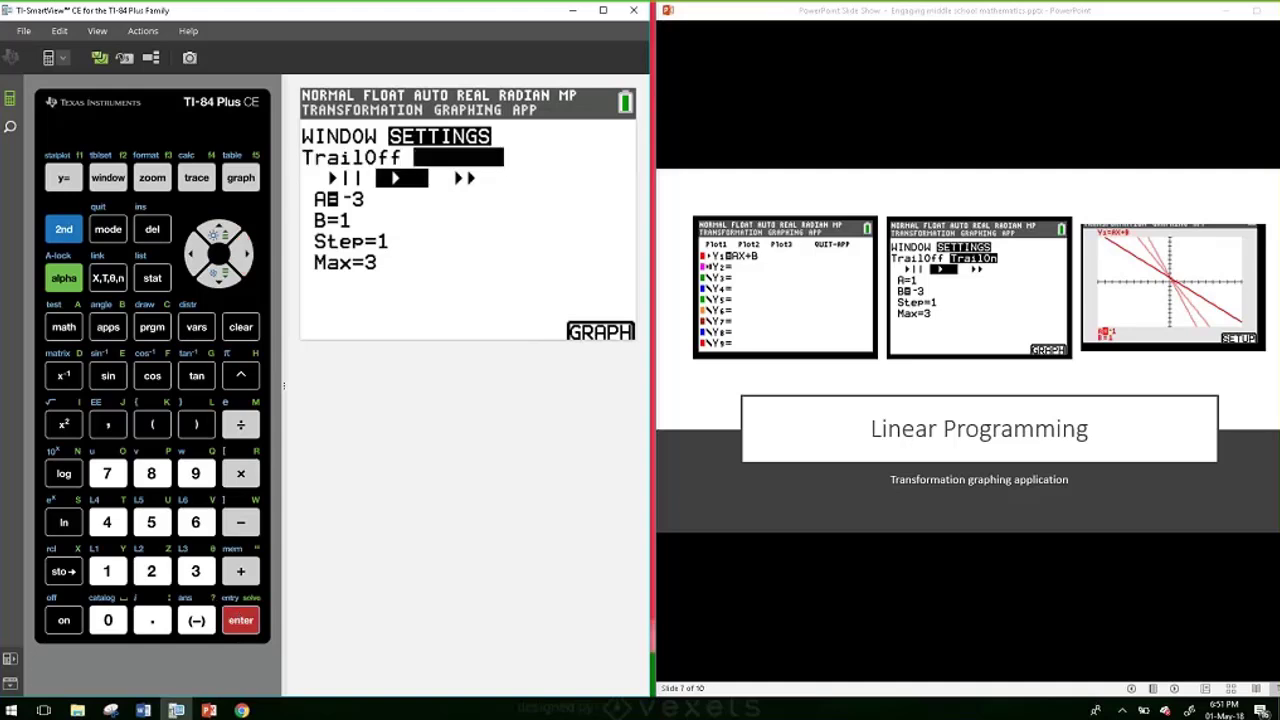
pyautogui.click(241, 177)
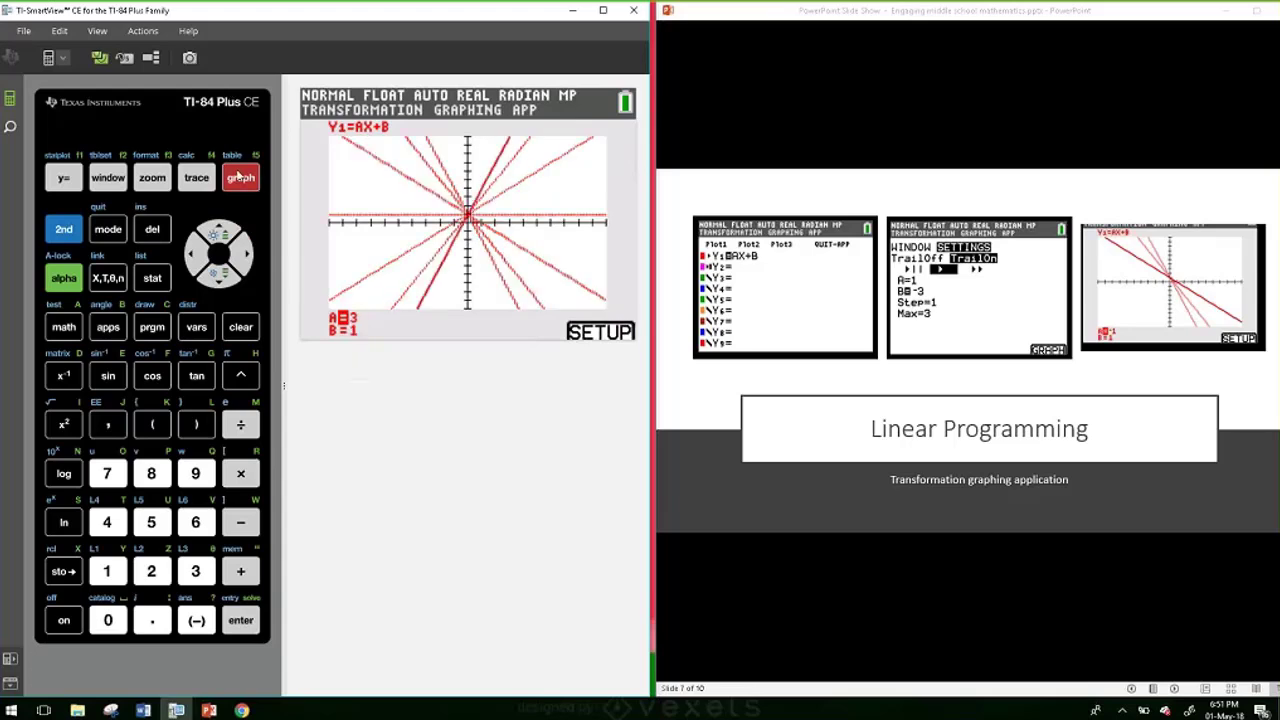
pyautogui.click(240, 620)
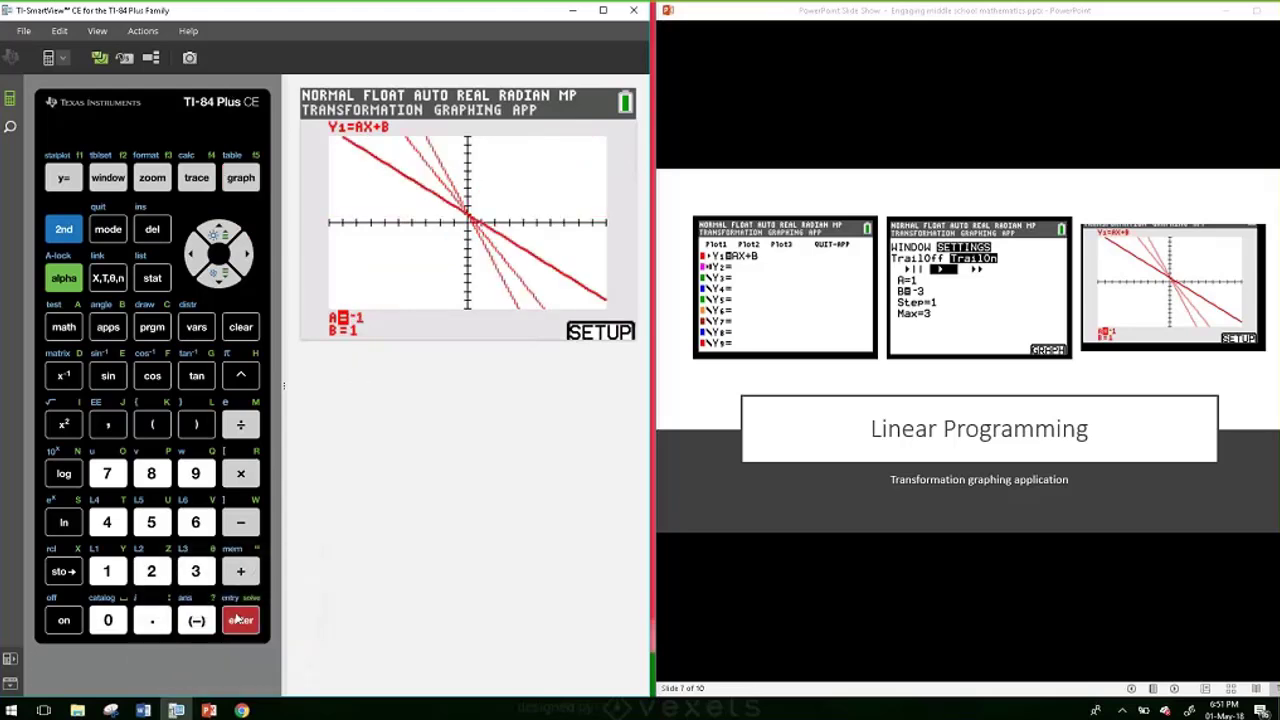
# Step: Reopen the transformation settings and select B instead of A as the parameter that the animation varies
pyautogui.click(240, 180)
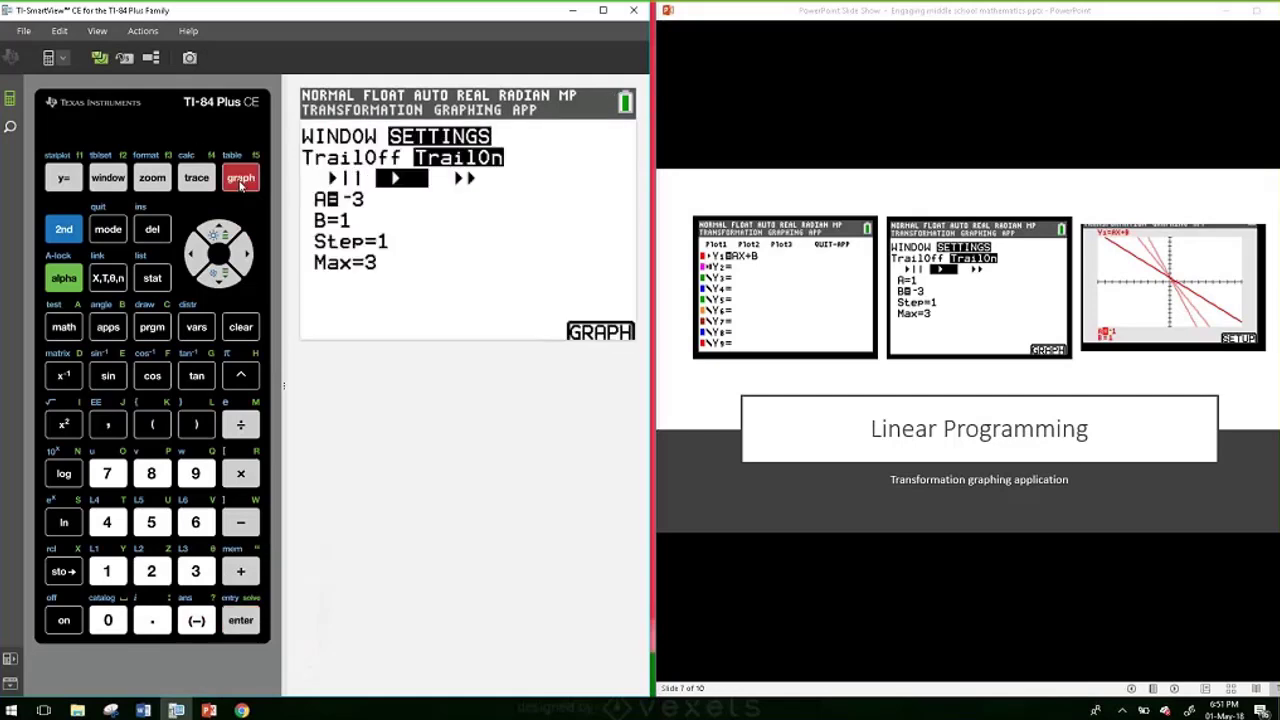
pyautogui.click(228, 278)
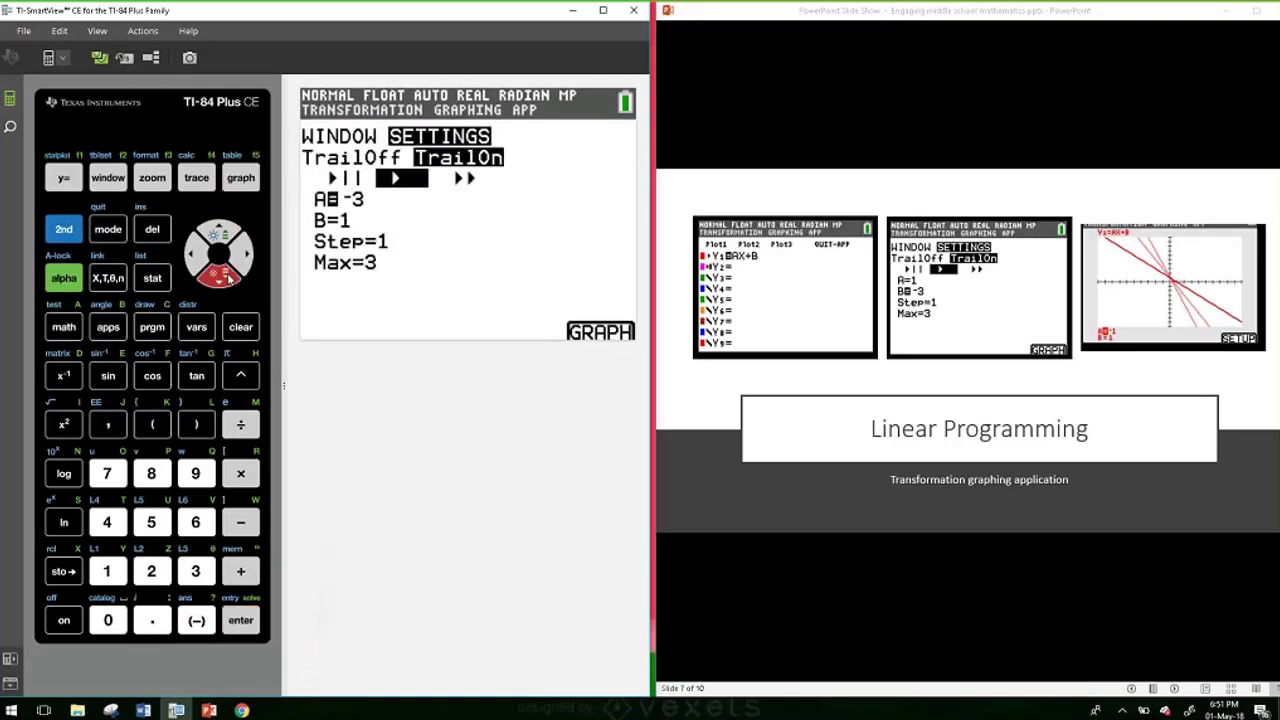
pyautogui.click(218, 232)
pyautogui.click(196, 254)
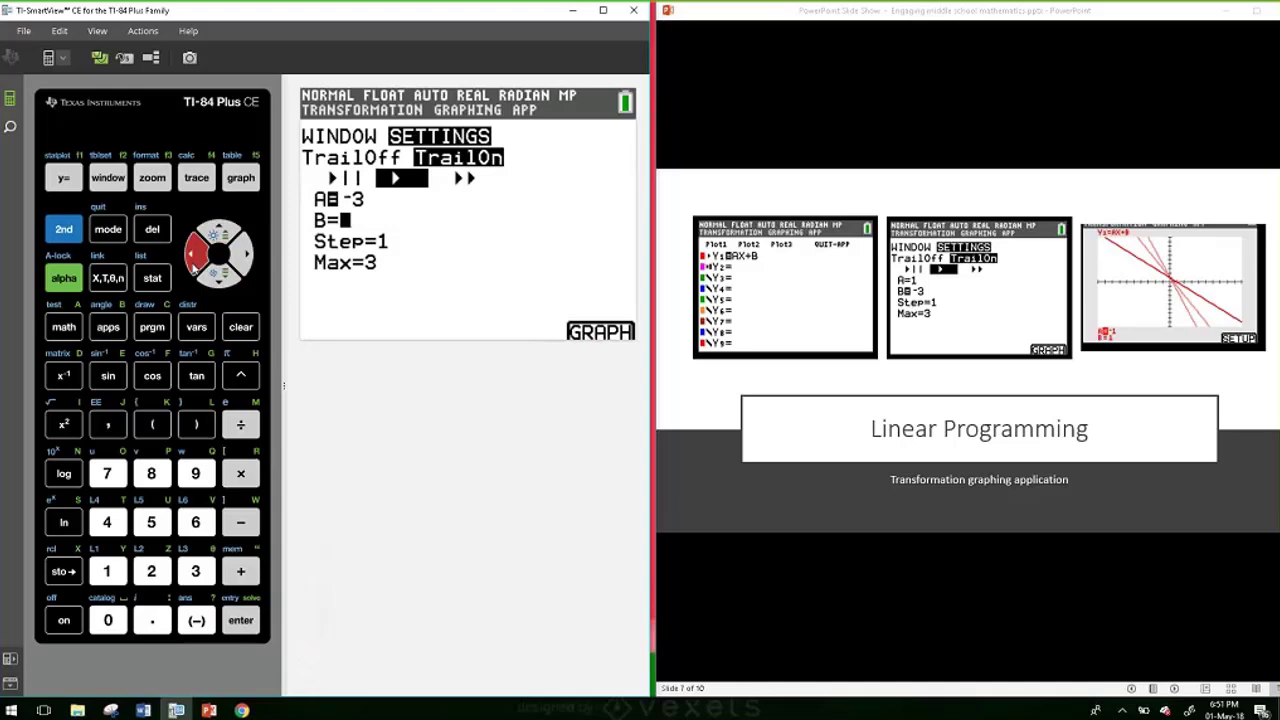
pyautogui.click(249, 622)
# Step: Set A to 1 and the starting value of B to -3
pyautogui.click(218, 232)
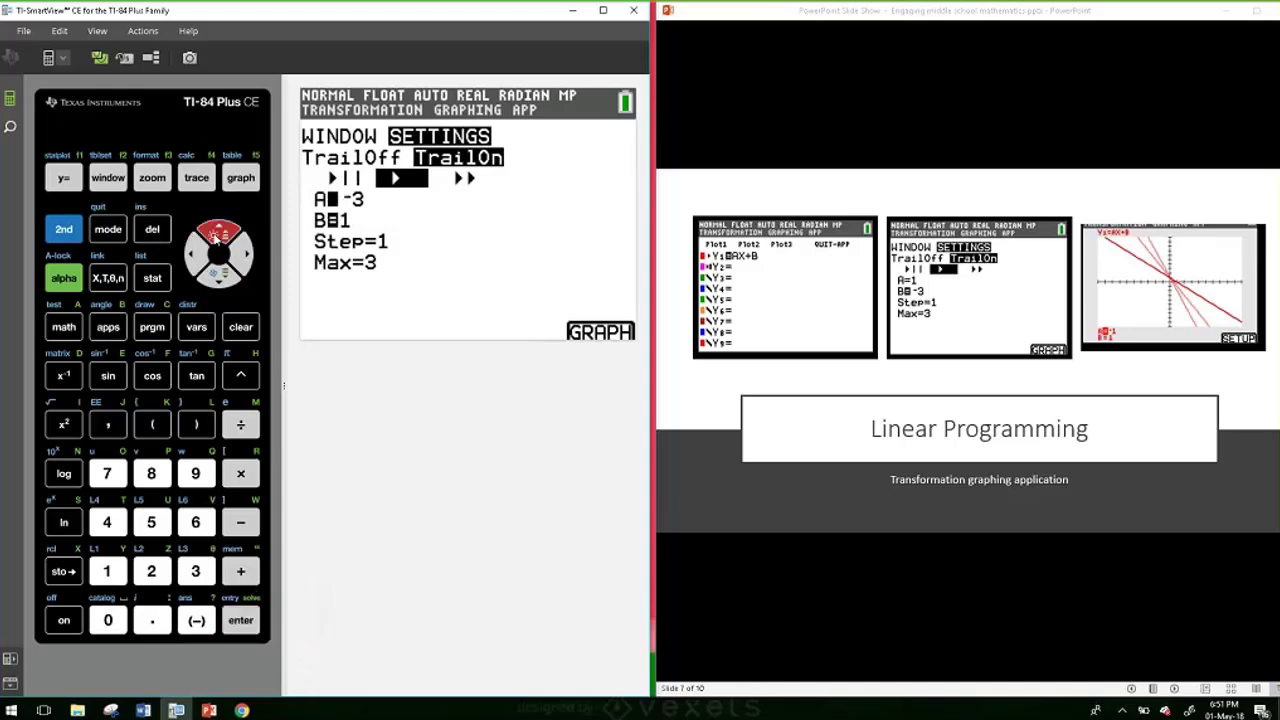
pyautogui.click(246, 254)
pyautogui.write('1')
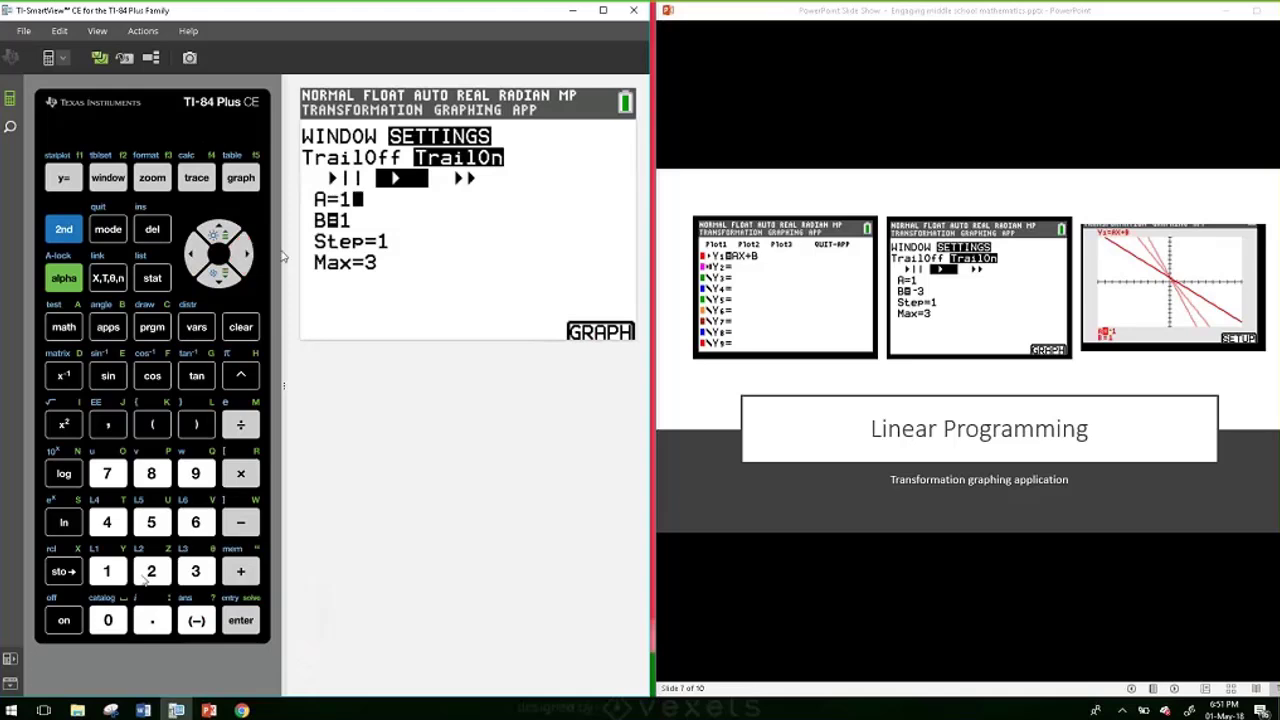
pyautogui.click(218, 274)
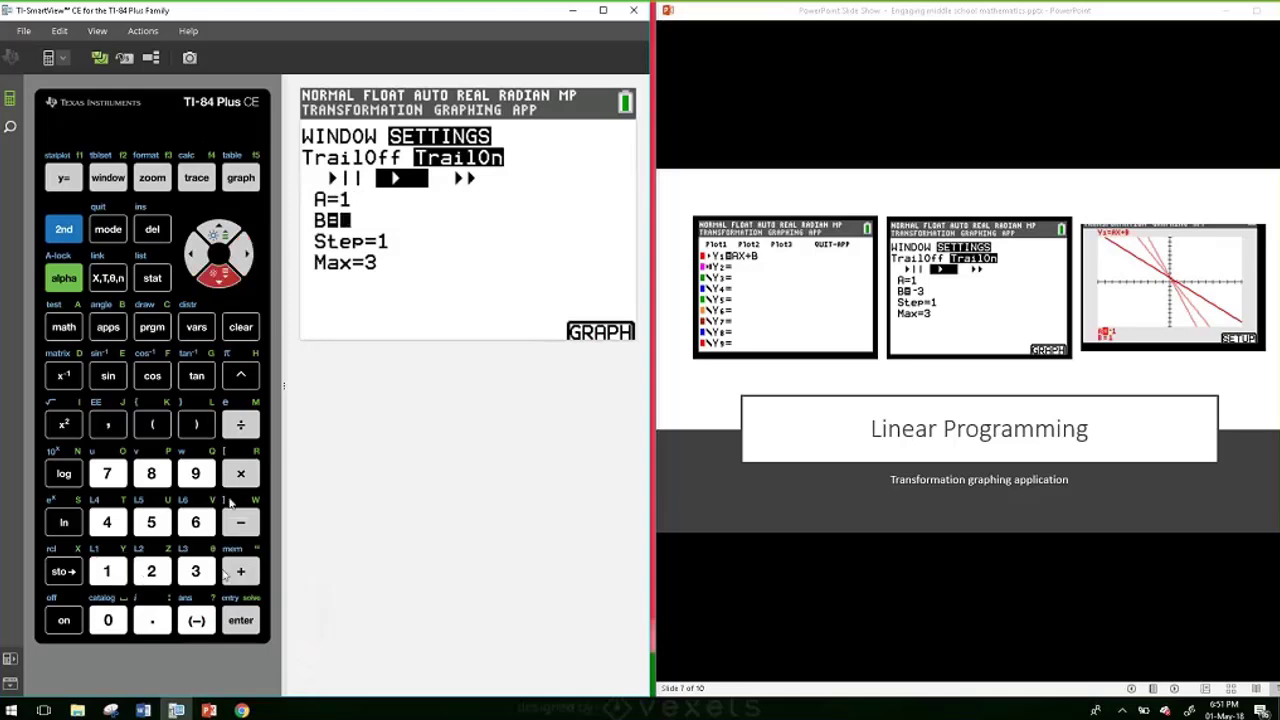
pyautogui.click(196, 620)
pyautogui.click(198, 566)
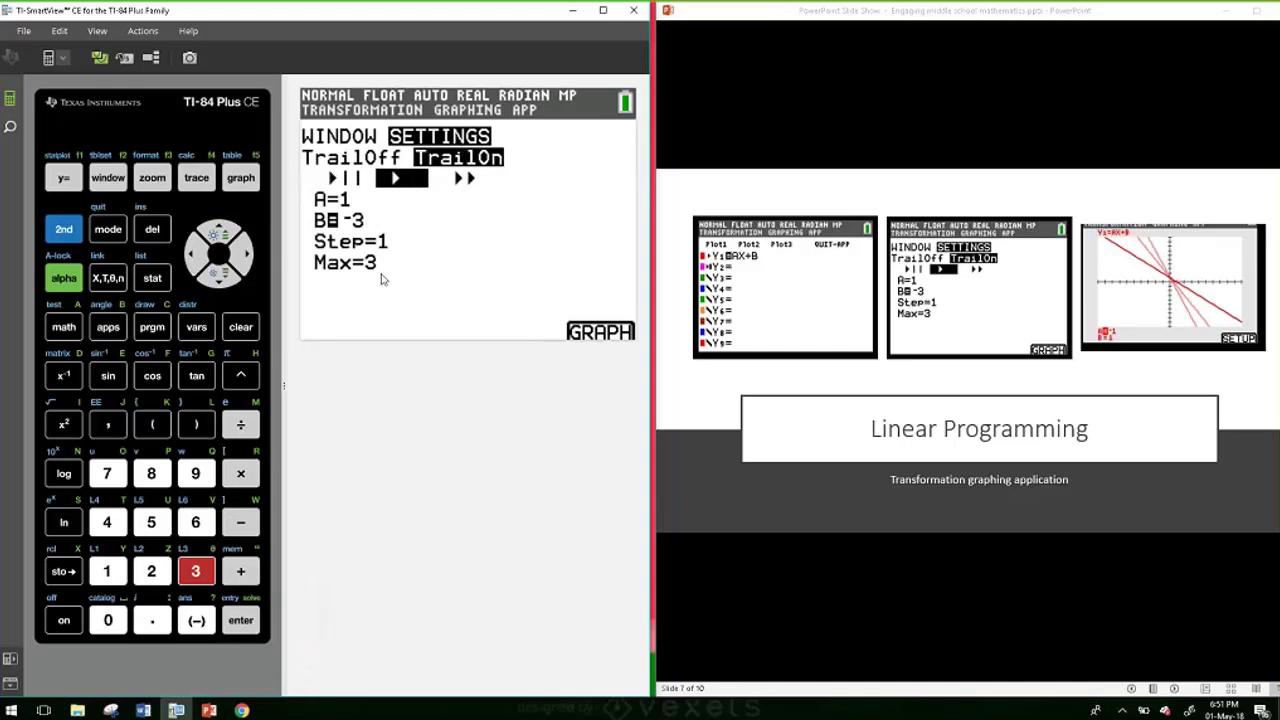
# Step: Play the y-intercept animation of Y1=AX+B with trails and stop it
pyautogui.click(242, 178)
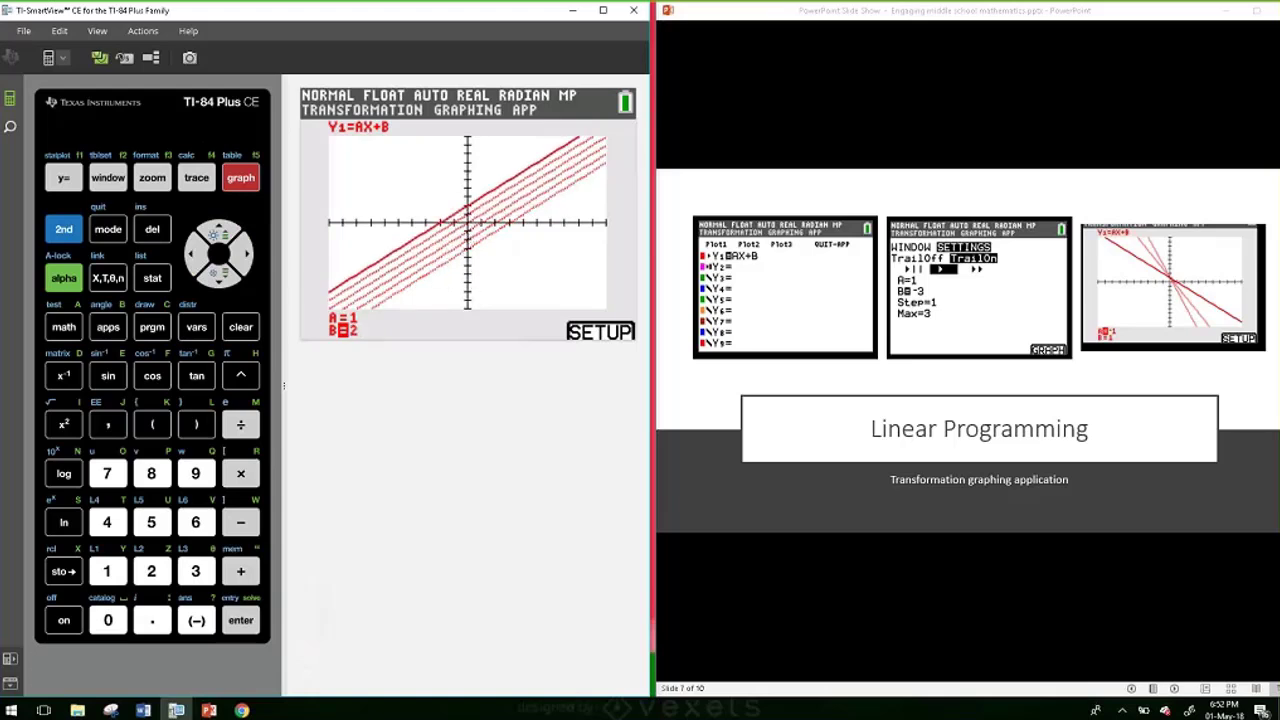
pyautogui.write('-2')
pyautogui.press('Return')
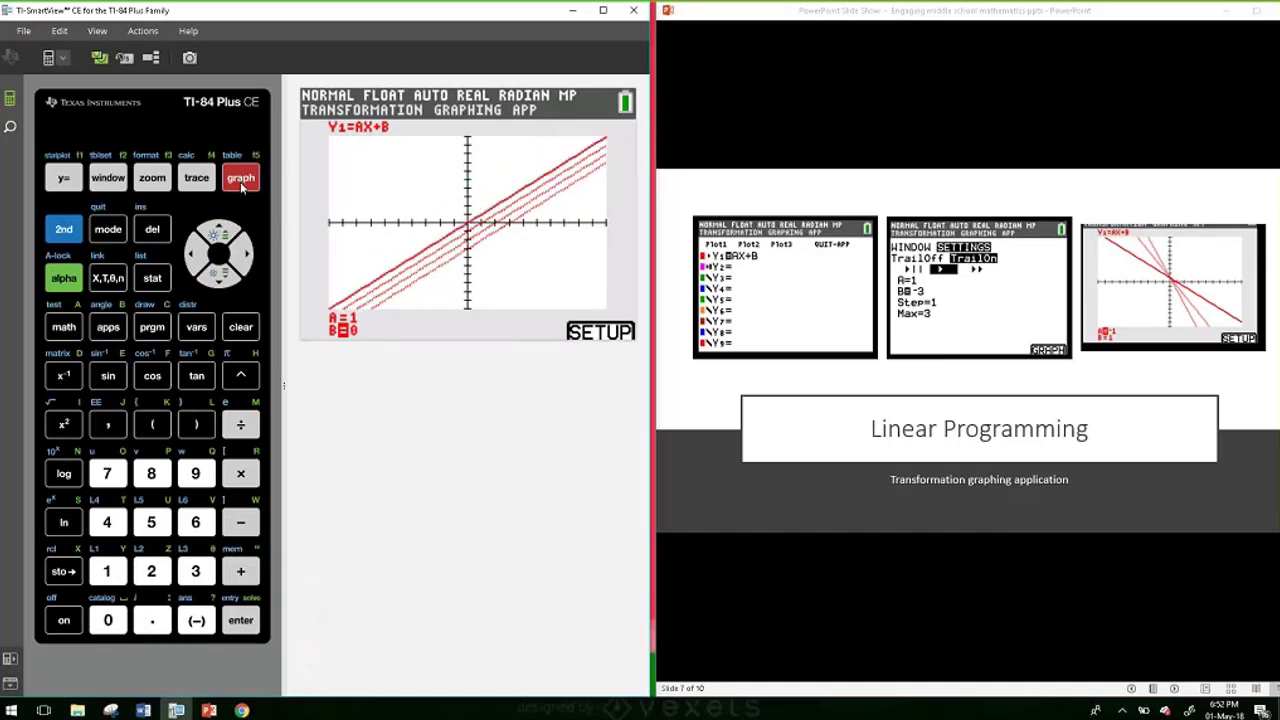
pyautogui.click(246, 621)
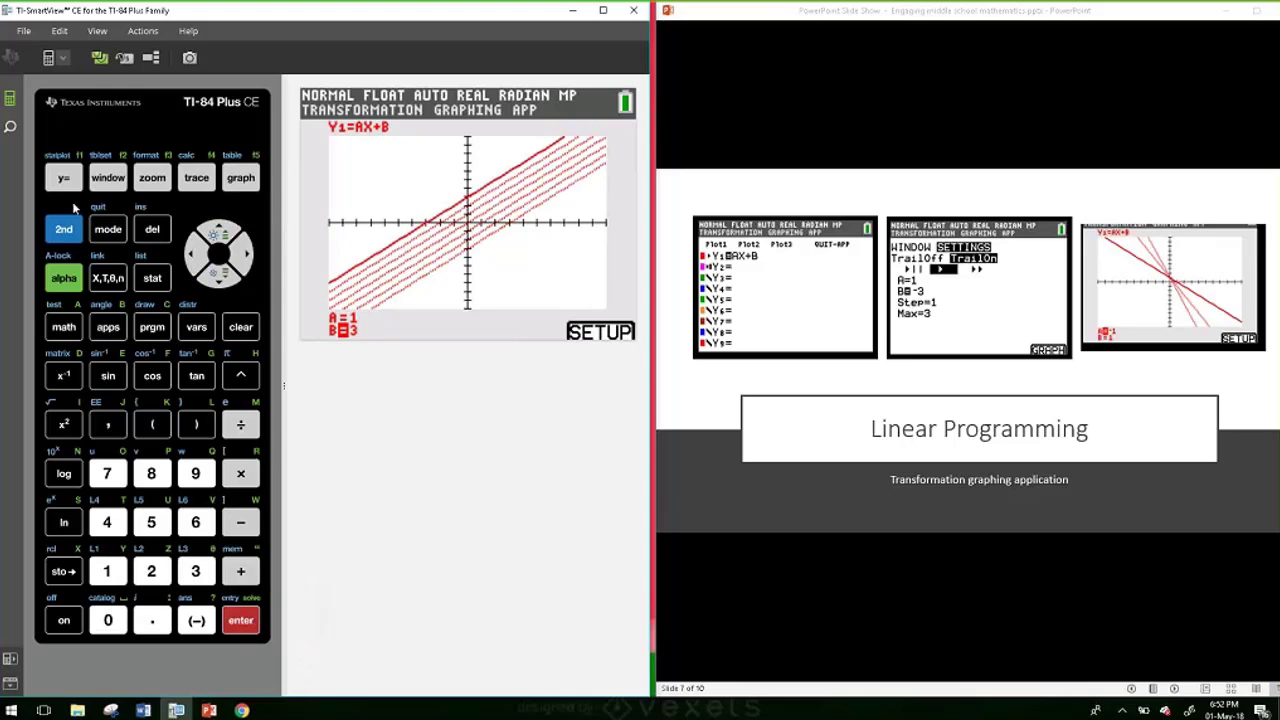
# Step: Leave the transformation graph for the home screen and advance the PowerPoint slide show to the slide on matching linear equations to the graph
pyautogui.click(66, 181)
pyautogui.click(108, 229)
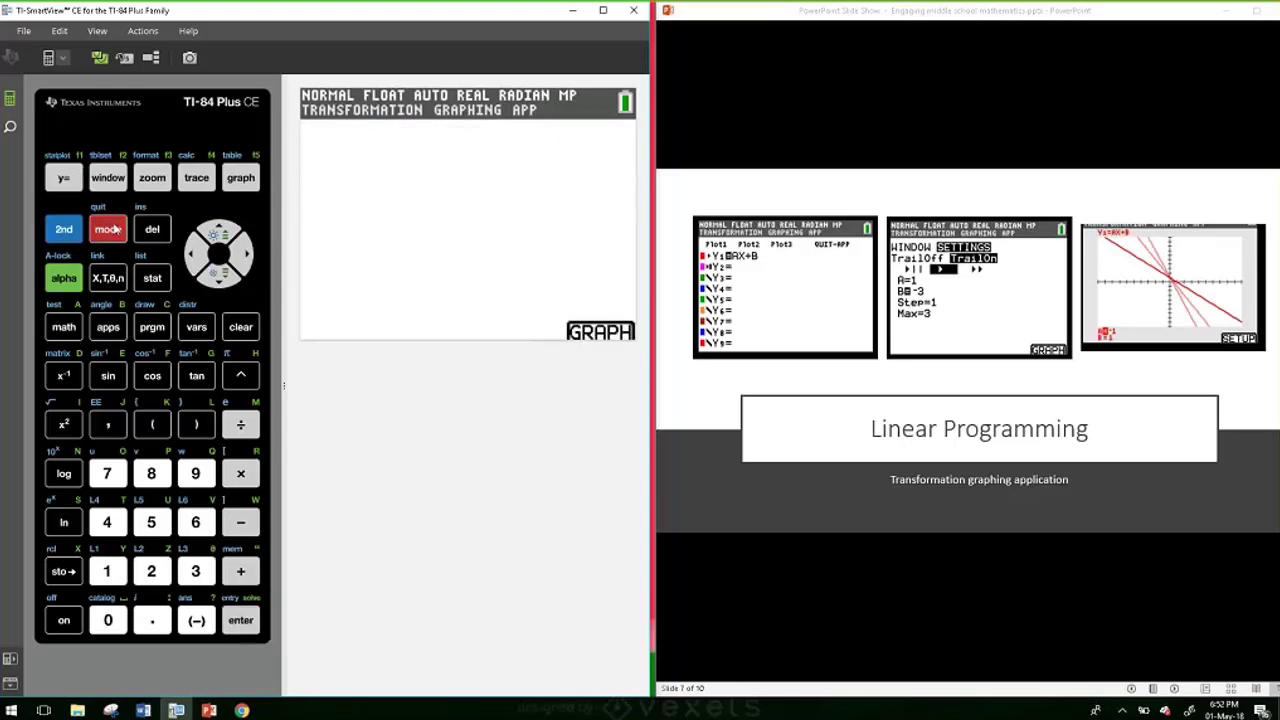
pyautogui.click(951, 119)
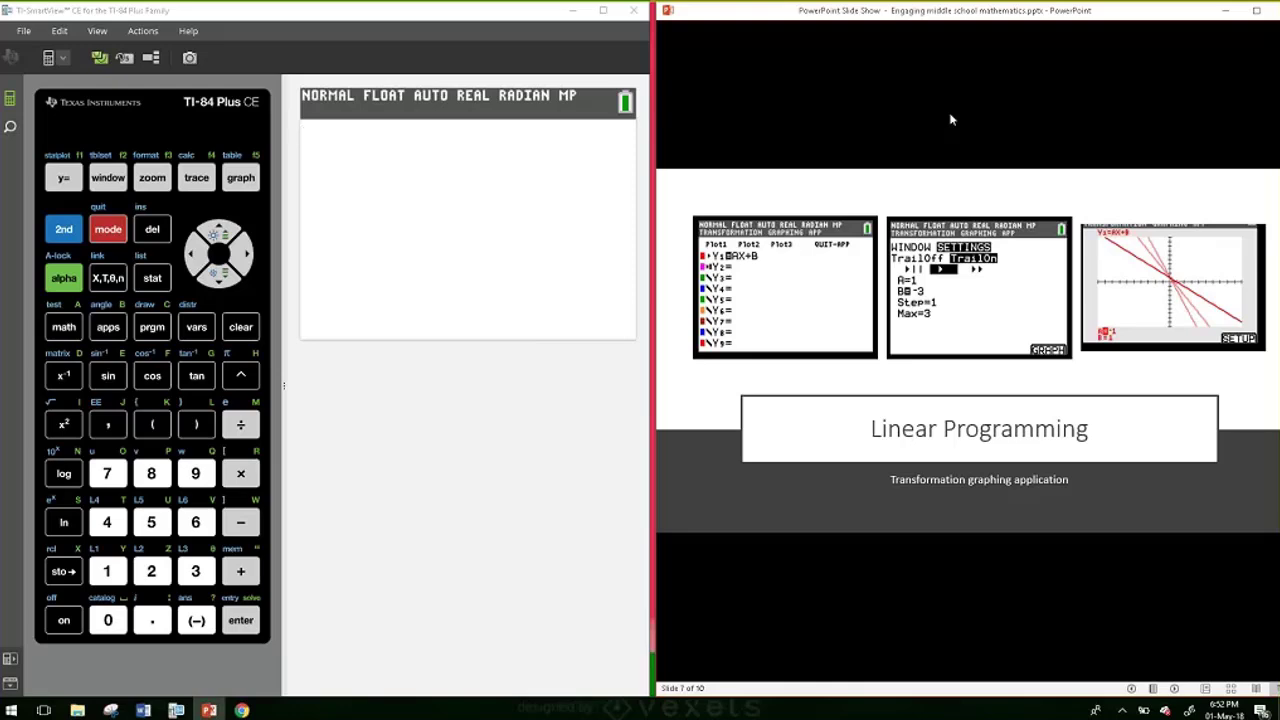
pyautogui.click(951, 119)
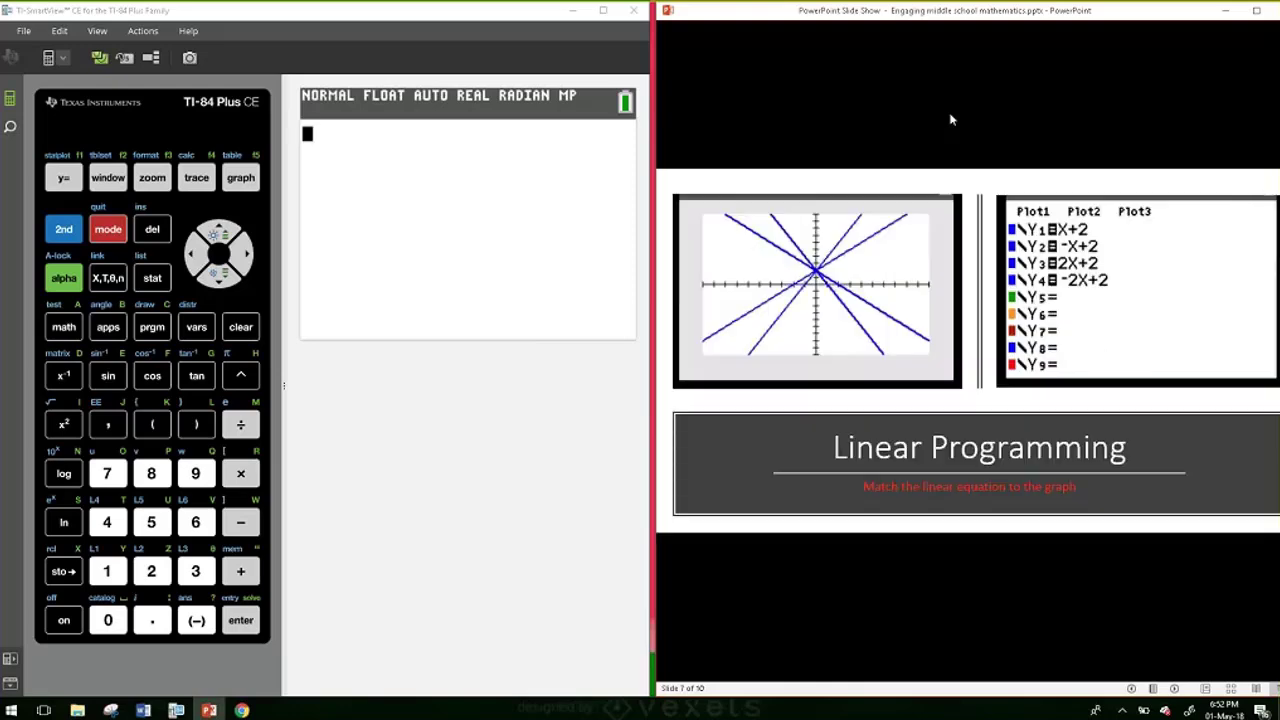
# Step: Return to the TI-SmartView emulator, widen its window over part of the slide, and open the equation editor
pyautogui.click(620, 345)
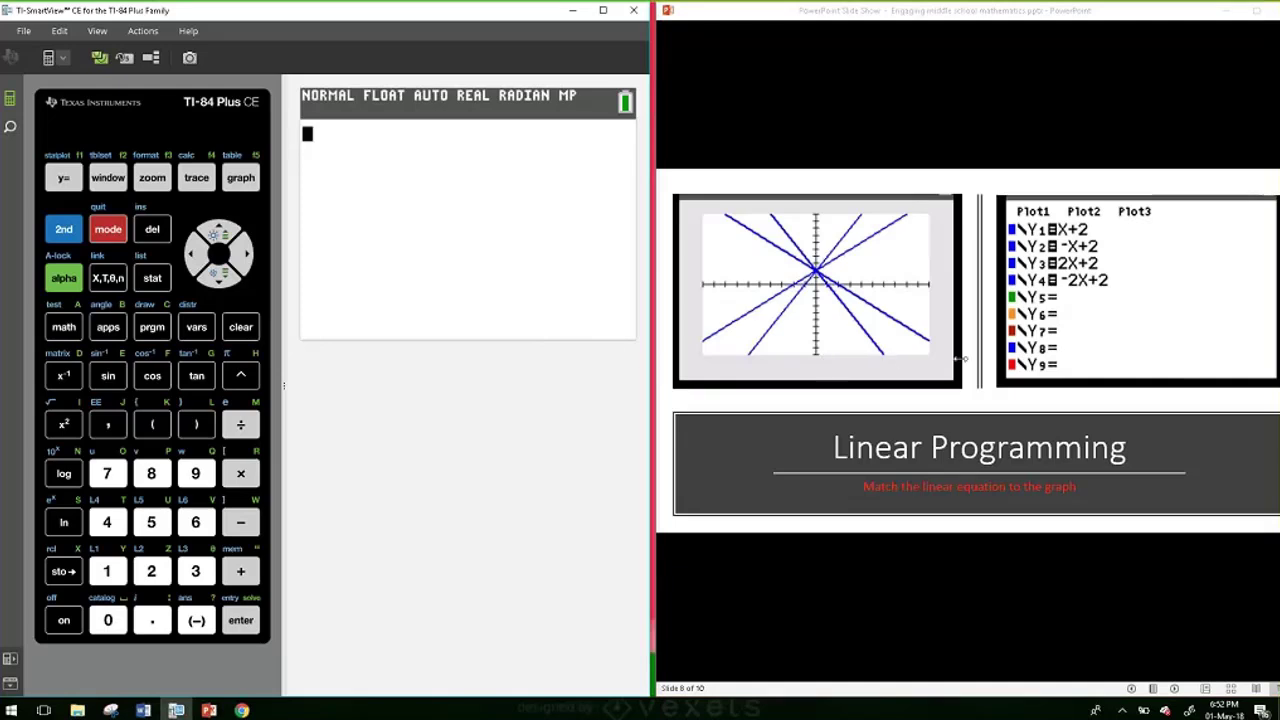
pyautogui.moveTo(960, 358); pyautogui.dragTo(960, 358)
pyautogui.press('F1')
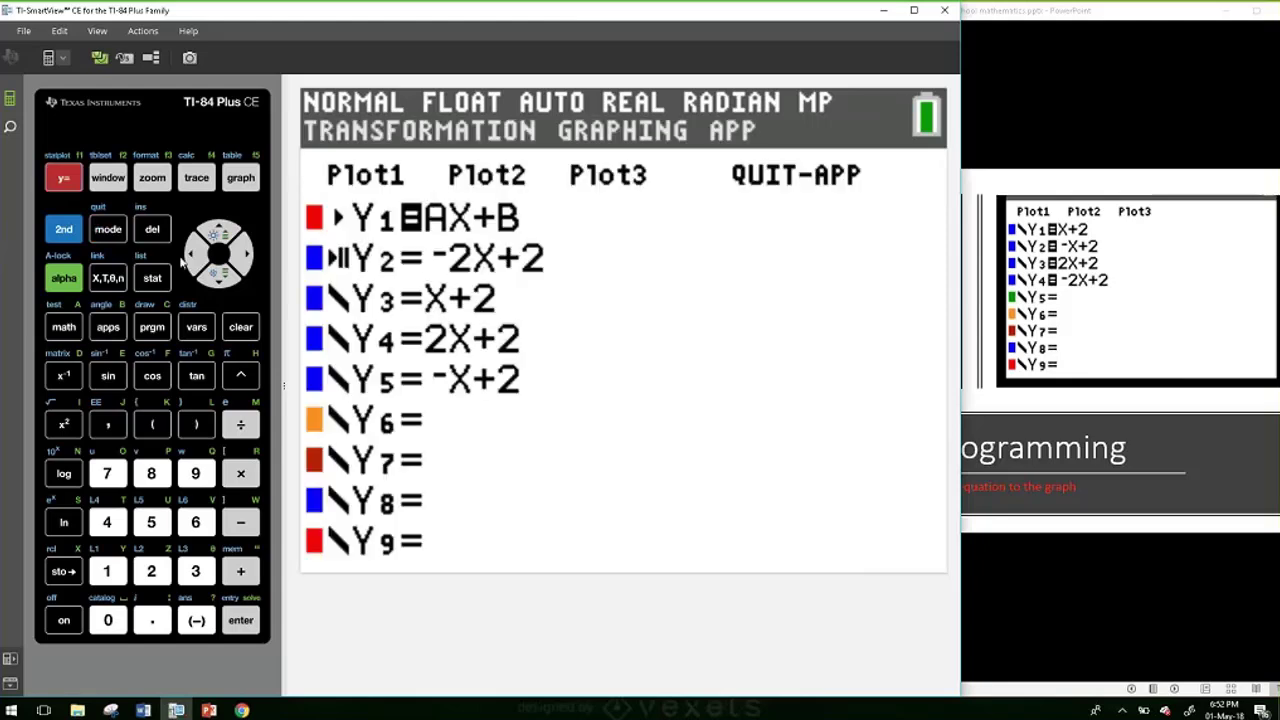
# Step: Turn off Y1=AX+B, turn on the equations Y2 to Y5, and graph the four lines
pyautogui.click(185, 260)
pyautogui.press('Return')
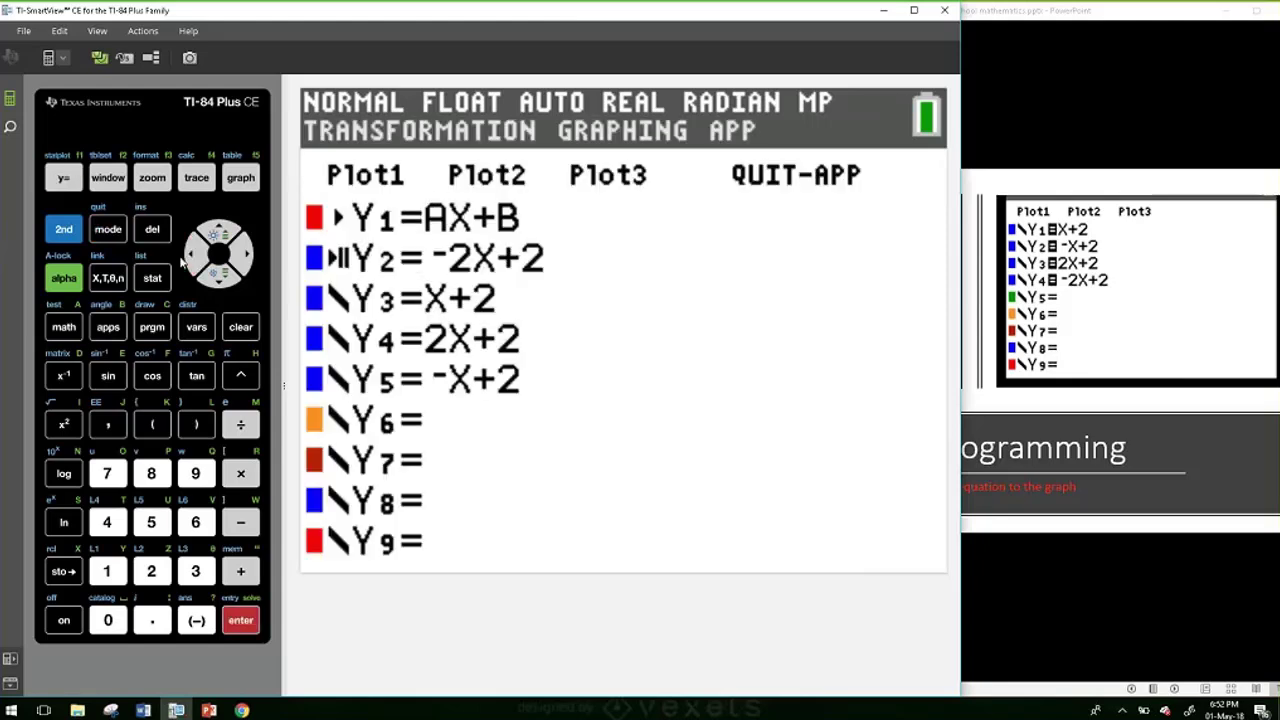
pyautogui.press('Down')
pyautogui.press('Return')
pyautogui.press('Down')
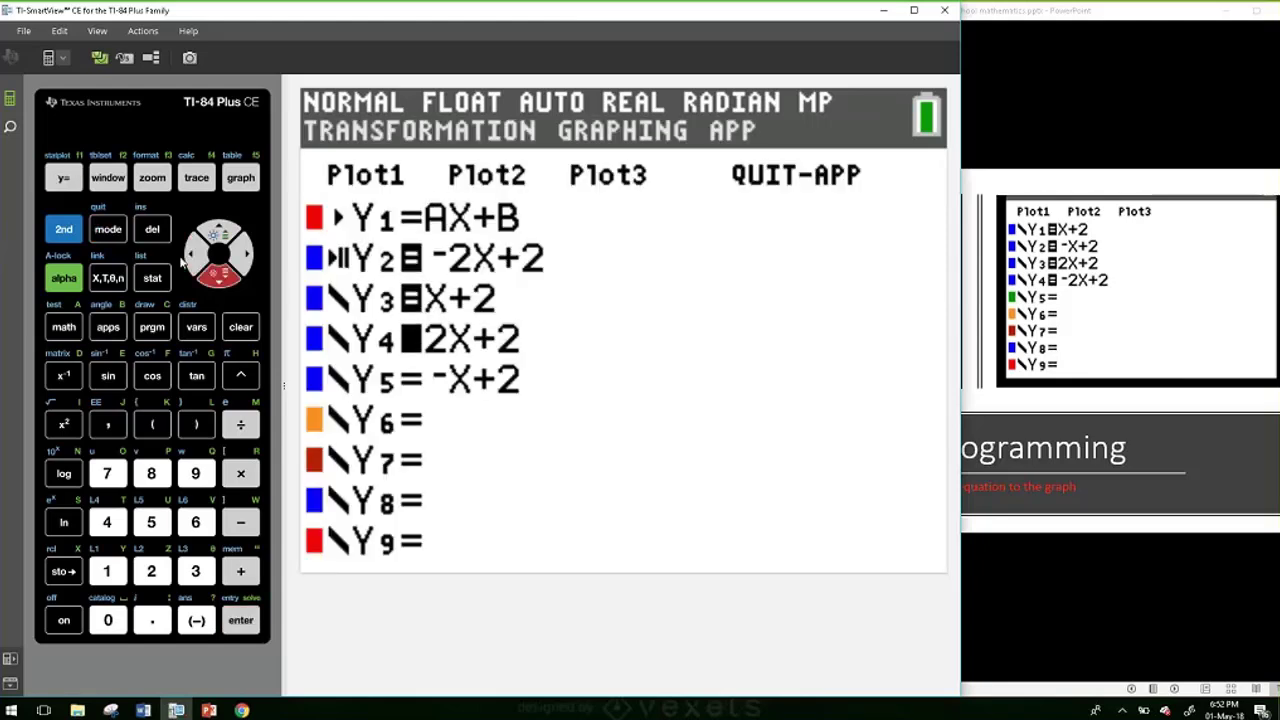
pyautogui.press('Return')
pyautogui.press('Down')
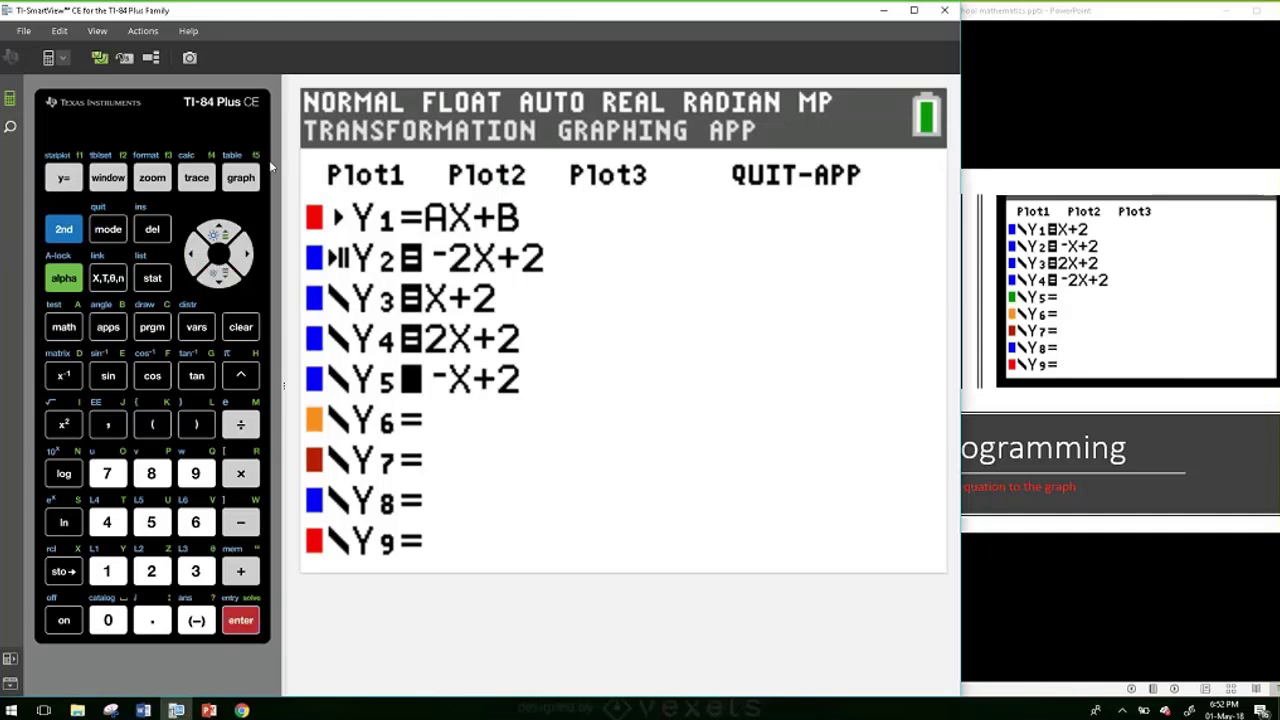
pyautogui.click(241, 178)
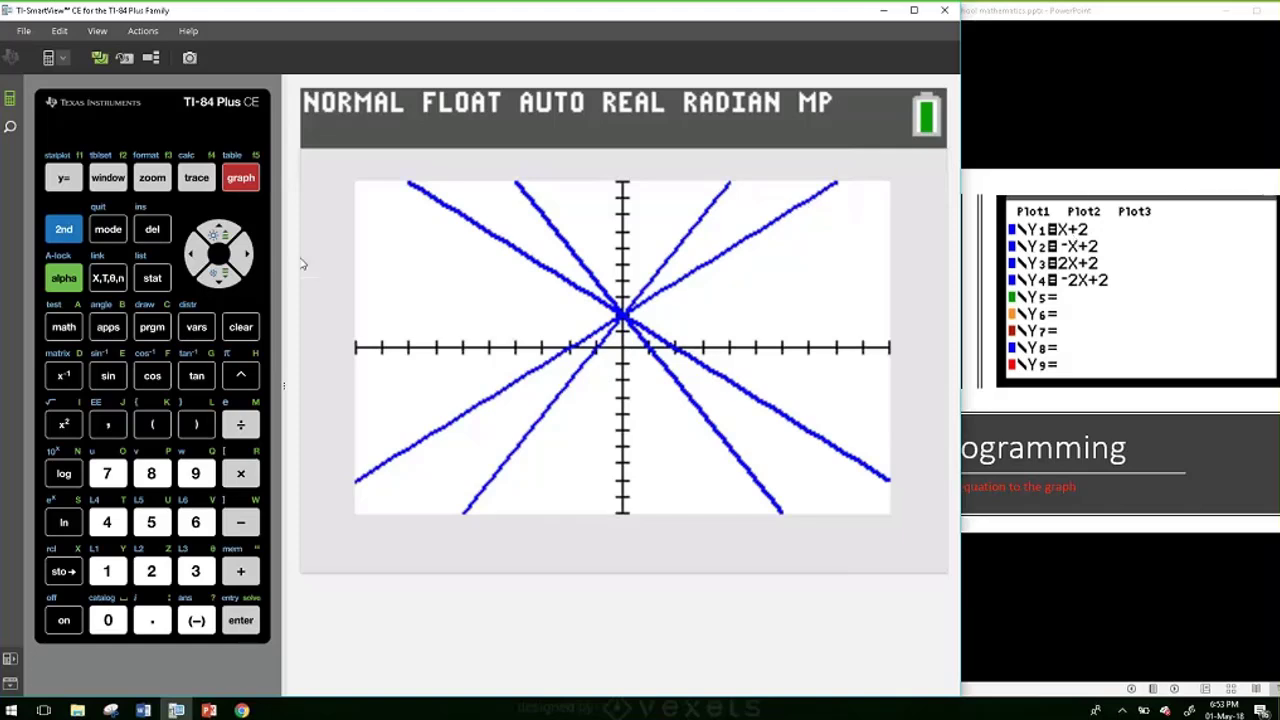
# Step: Change the colour of Y3=X+2 to magenta and redraw the graph
pyautogui.click(60, 177)
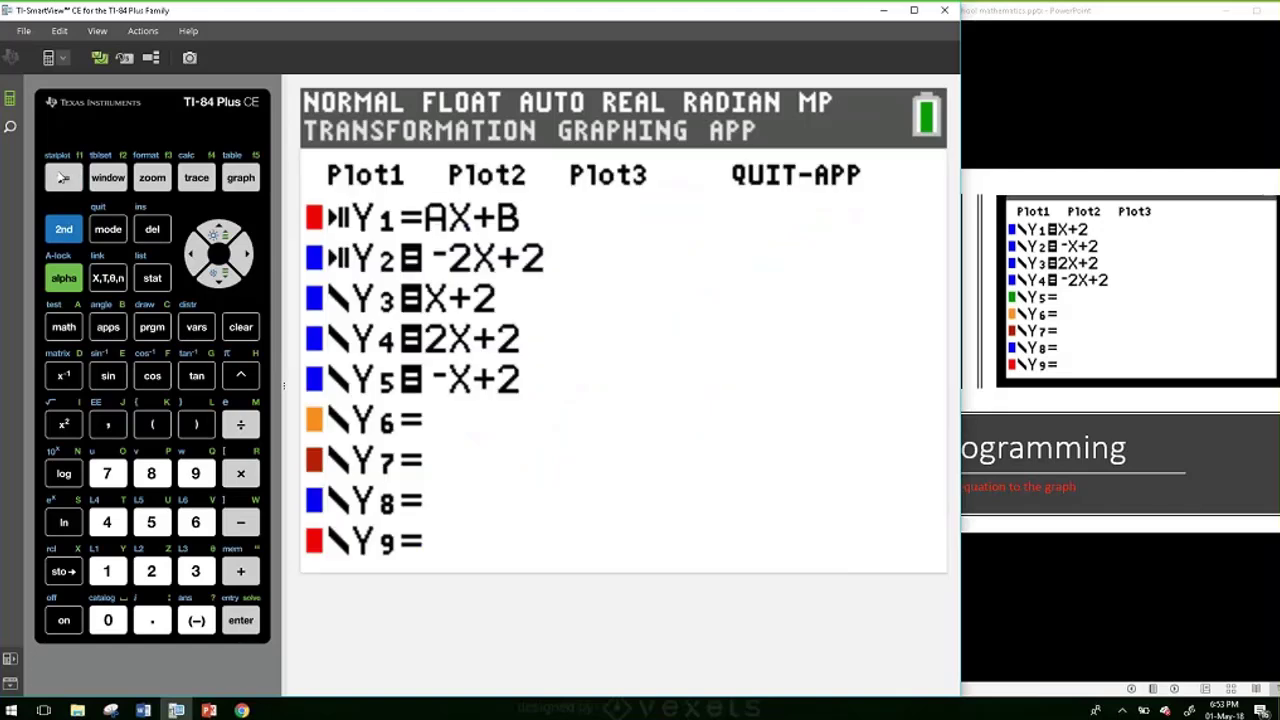
pyautogui.press('Down')
pyautogui.press('Left')
pyautogui.press('Return')
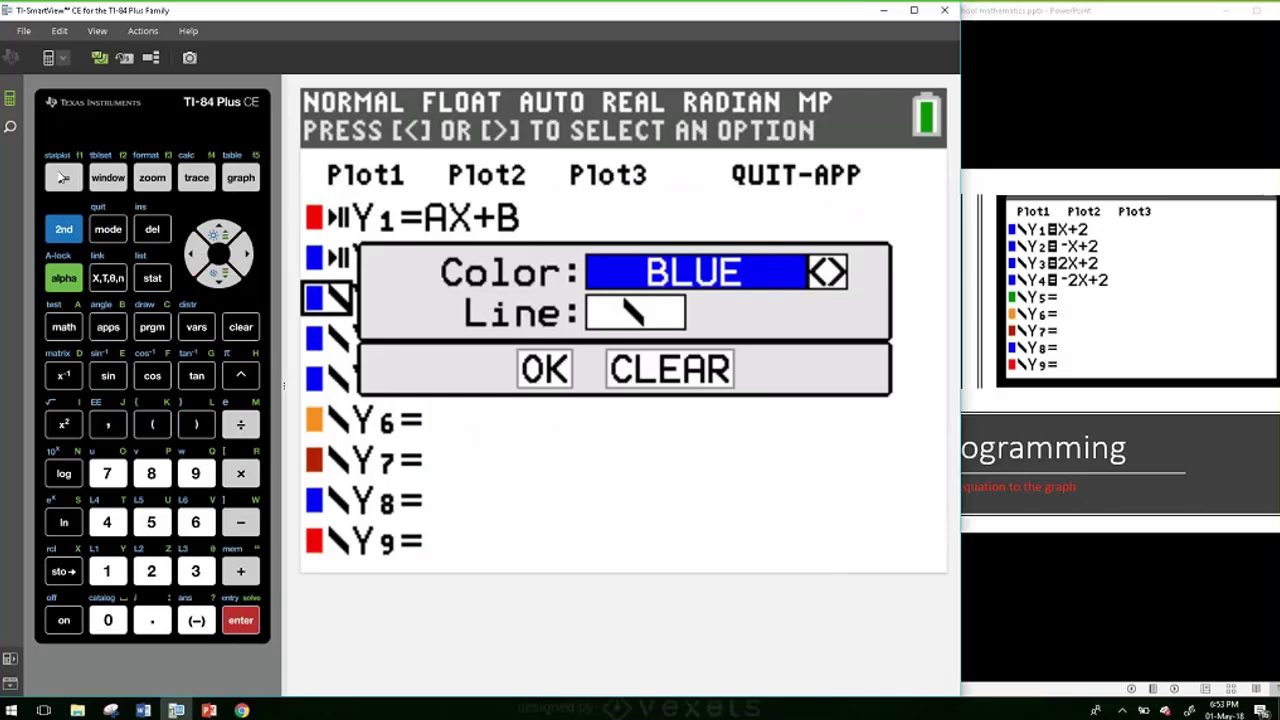
pyautogui.press('Right')
pyautogui.press('Right')
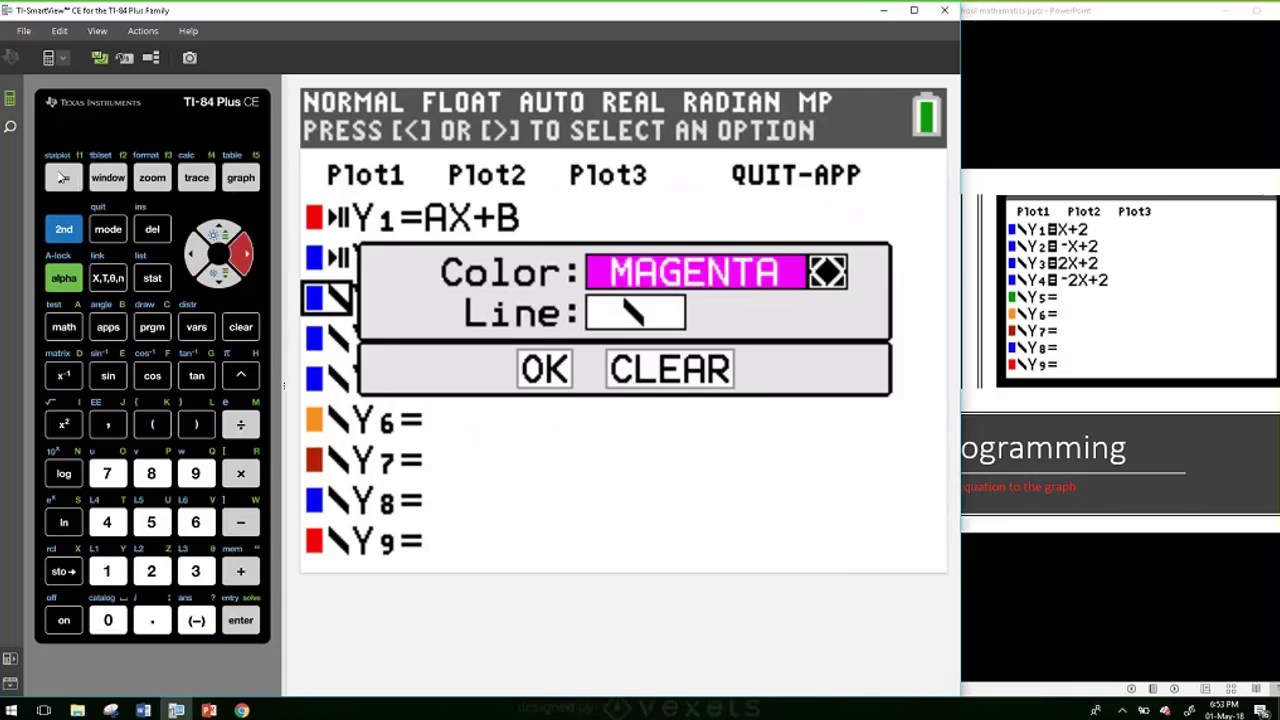
pyautogui.press('Down')
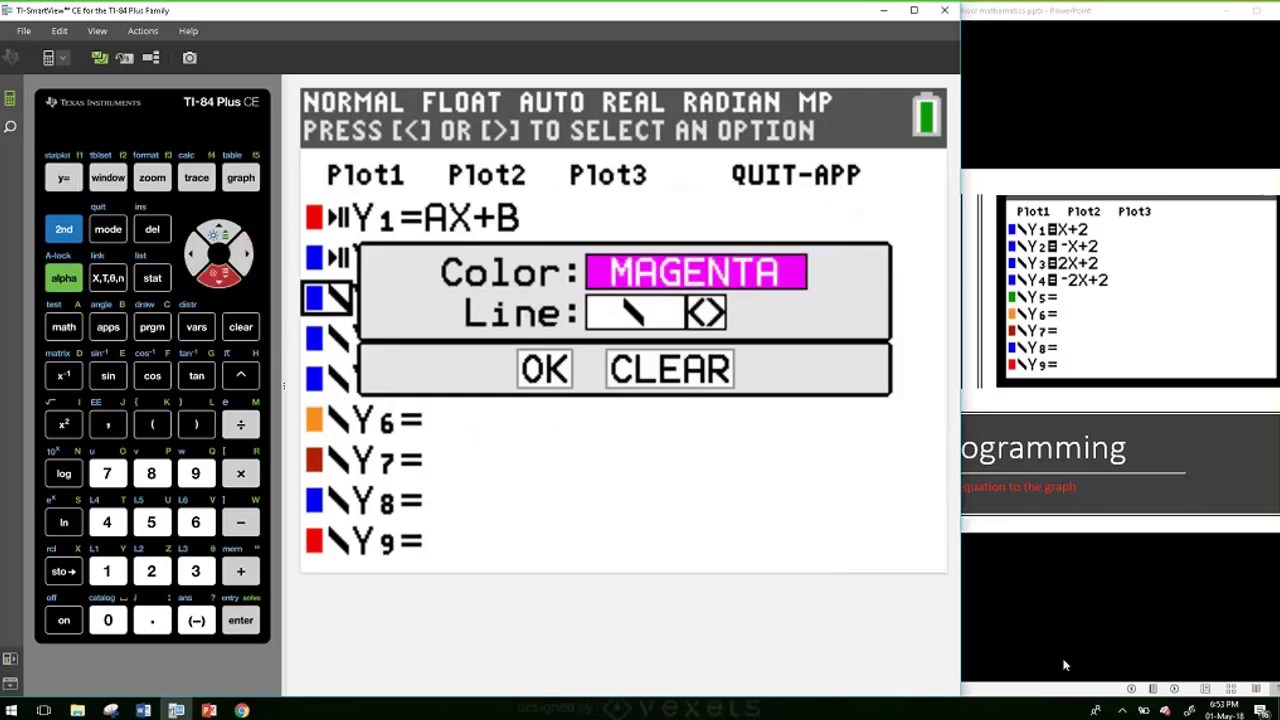
pyautogui.press('Down')
pyautogui.press('Return')
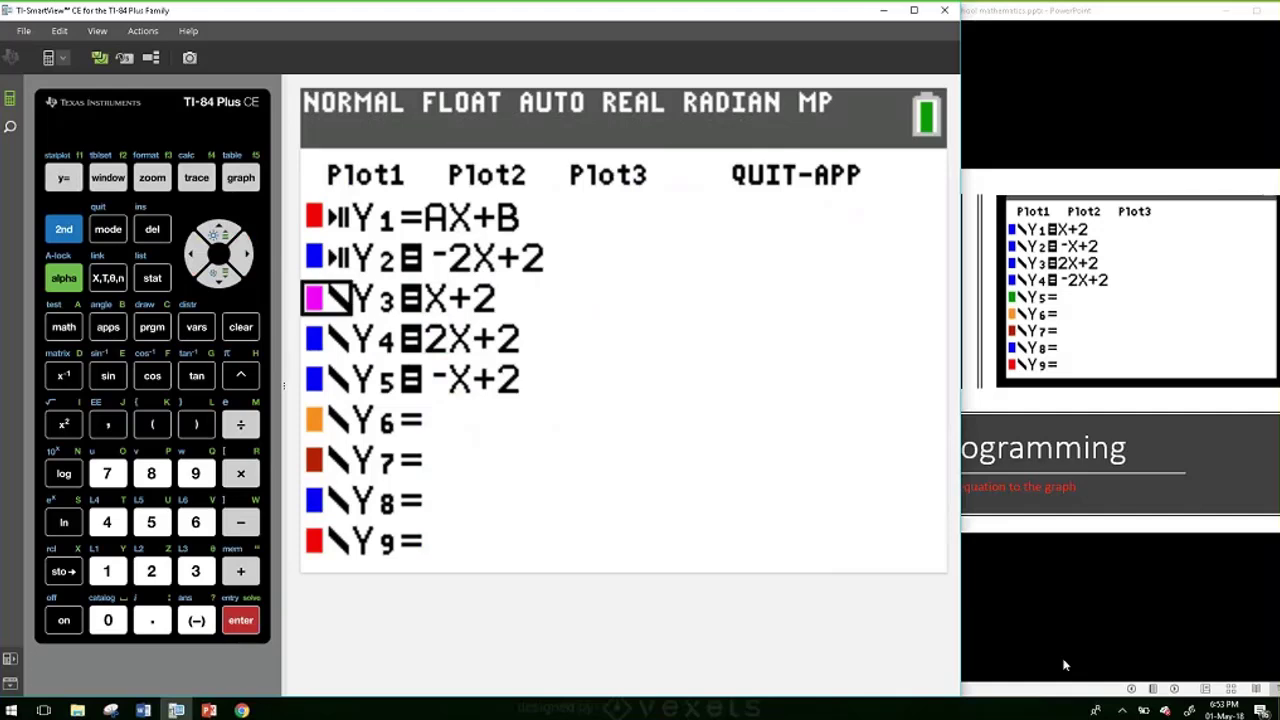
pyautogui.press('F5')
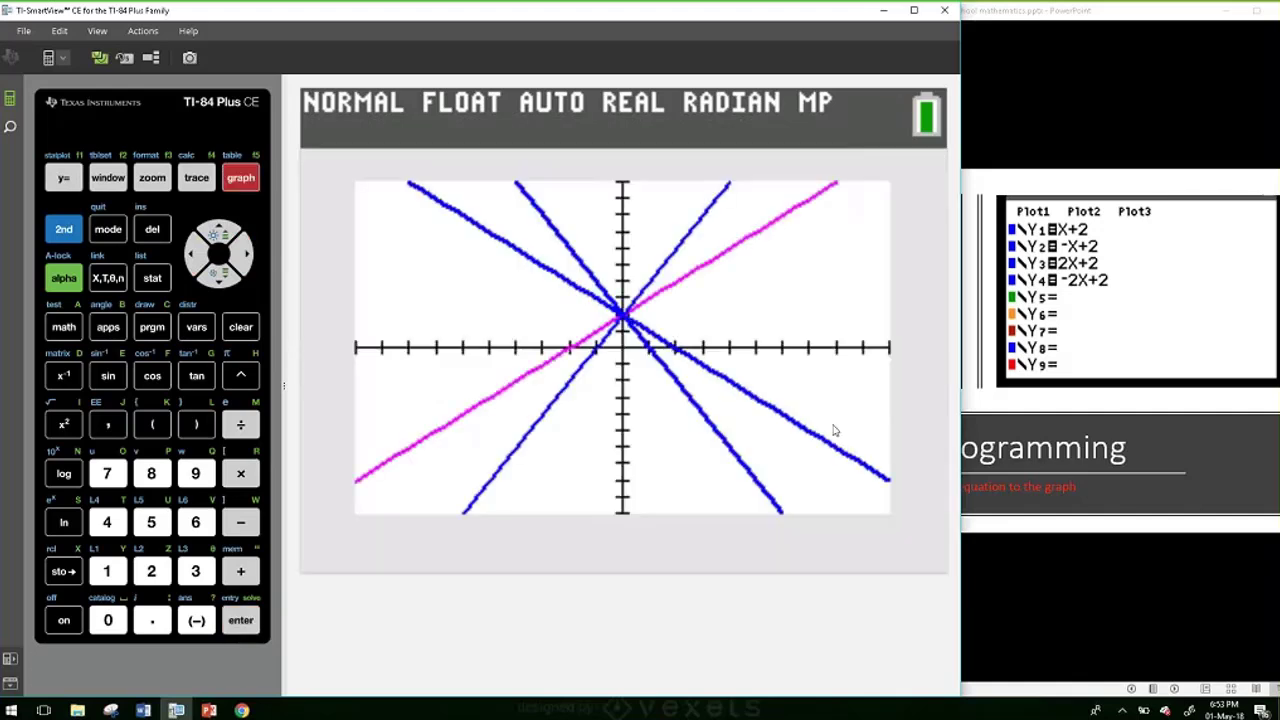
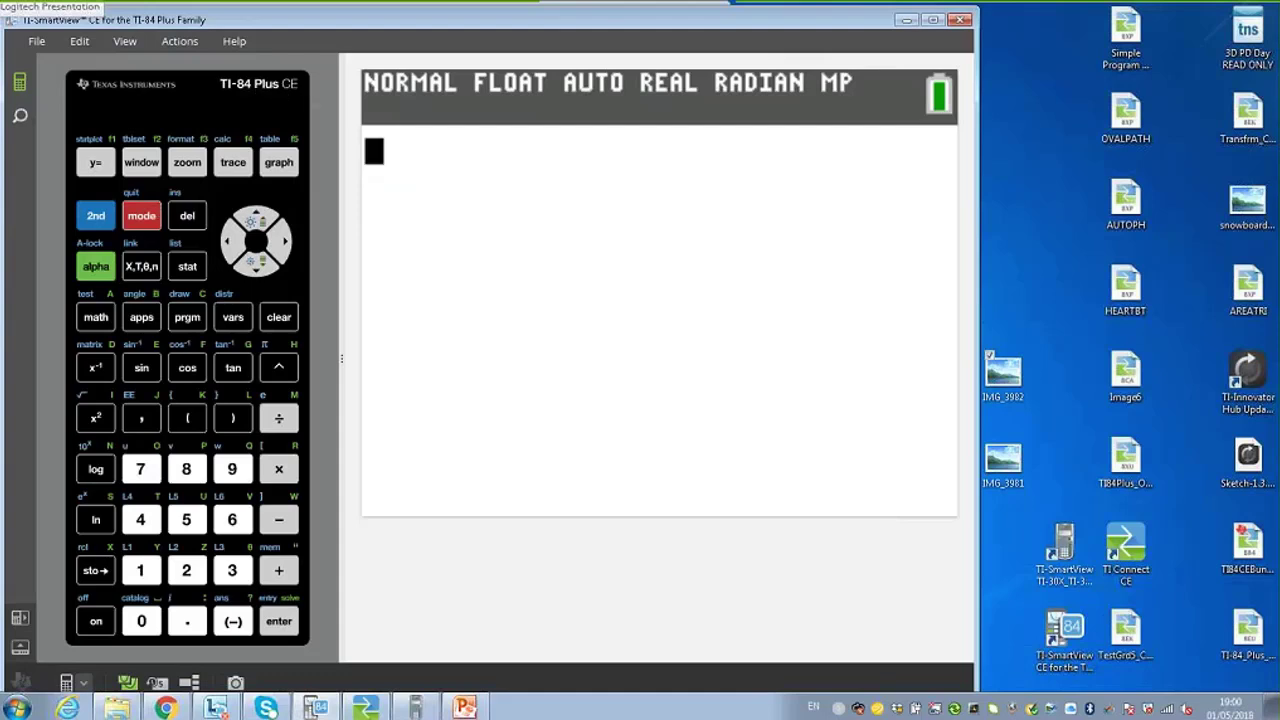
# Step: Maximize the emulator window and set the graph format's background to Image2
pyautogui.click(932, 20)
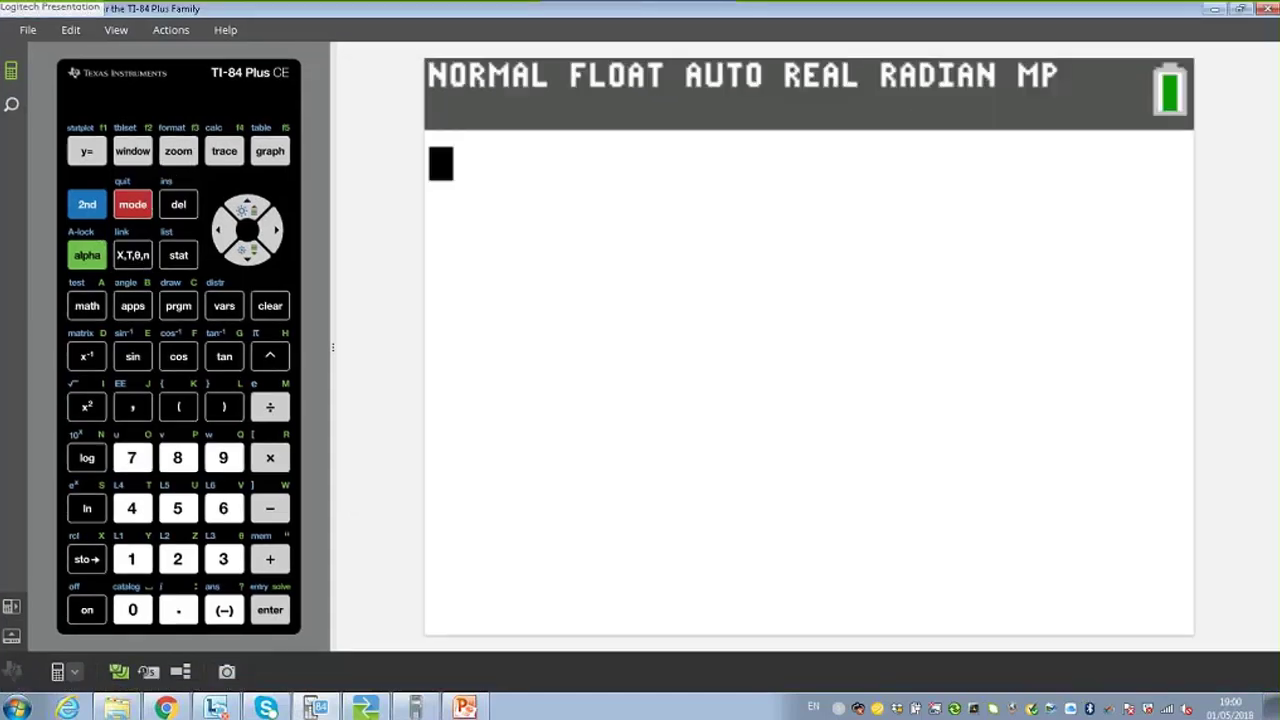
pyautogui.click(89, 206)
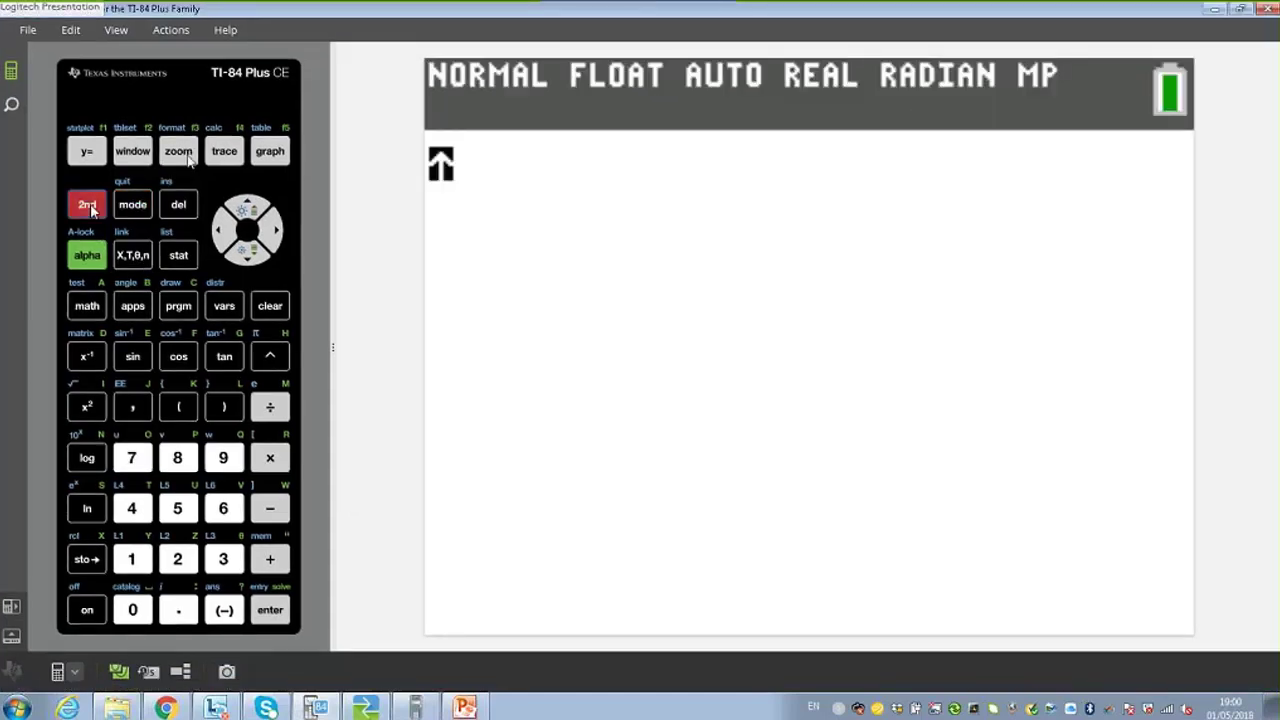
pyautogui.click(180, 152)
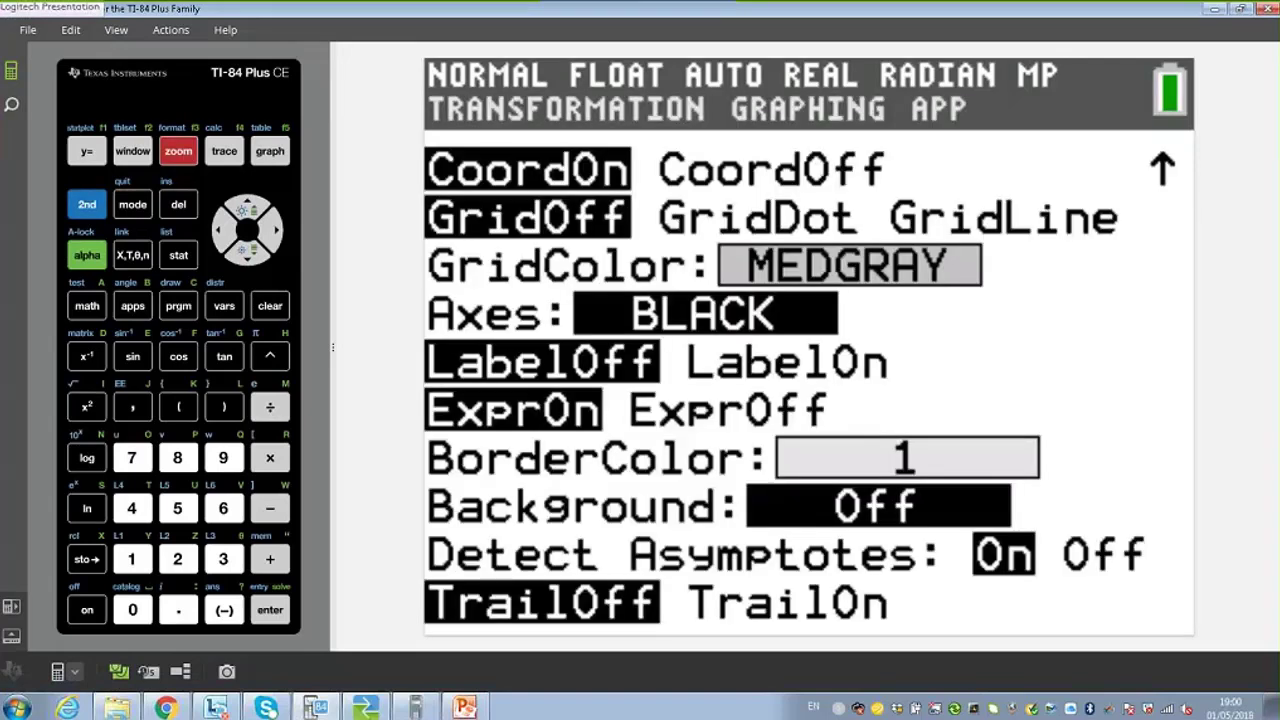
pyautogui.click(253, 210)
pyautogui.click(253, 210)
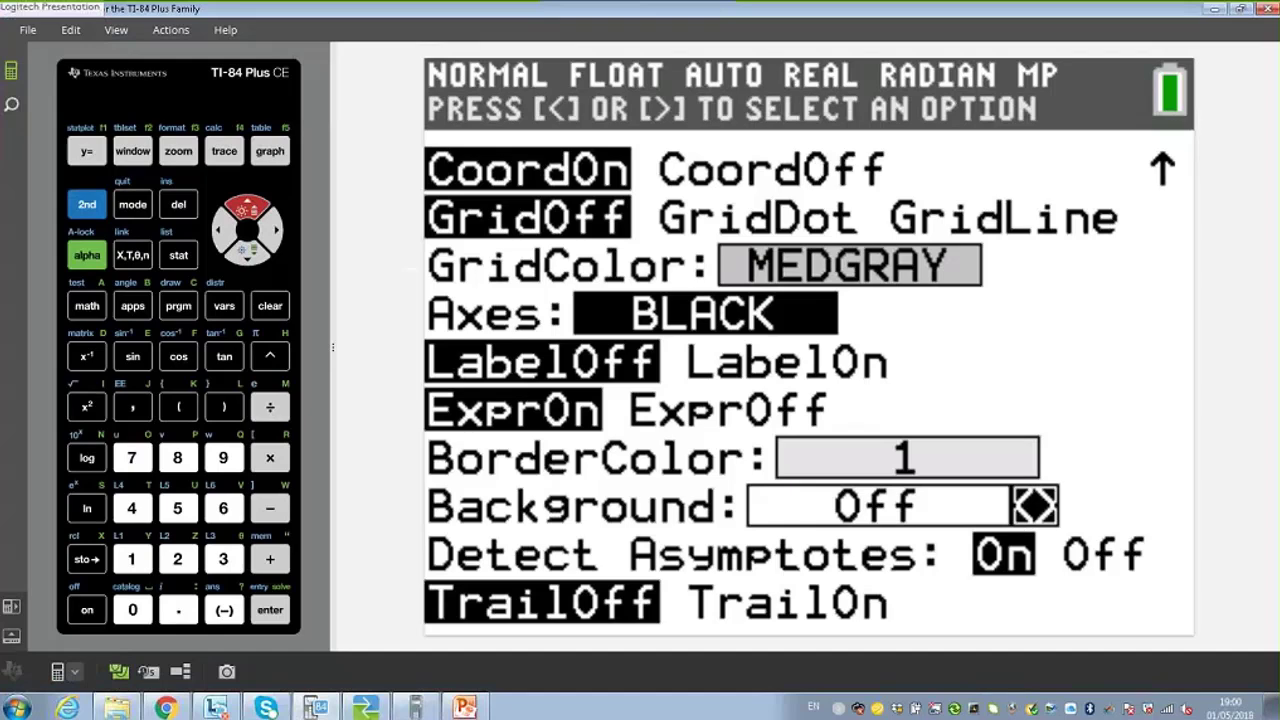
pyautogui.click(272, 234)
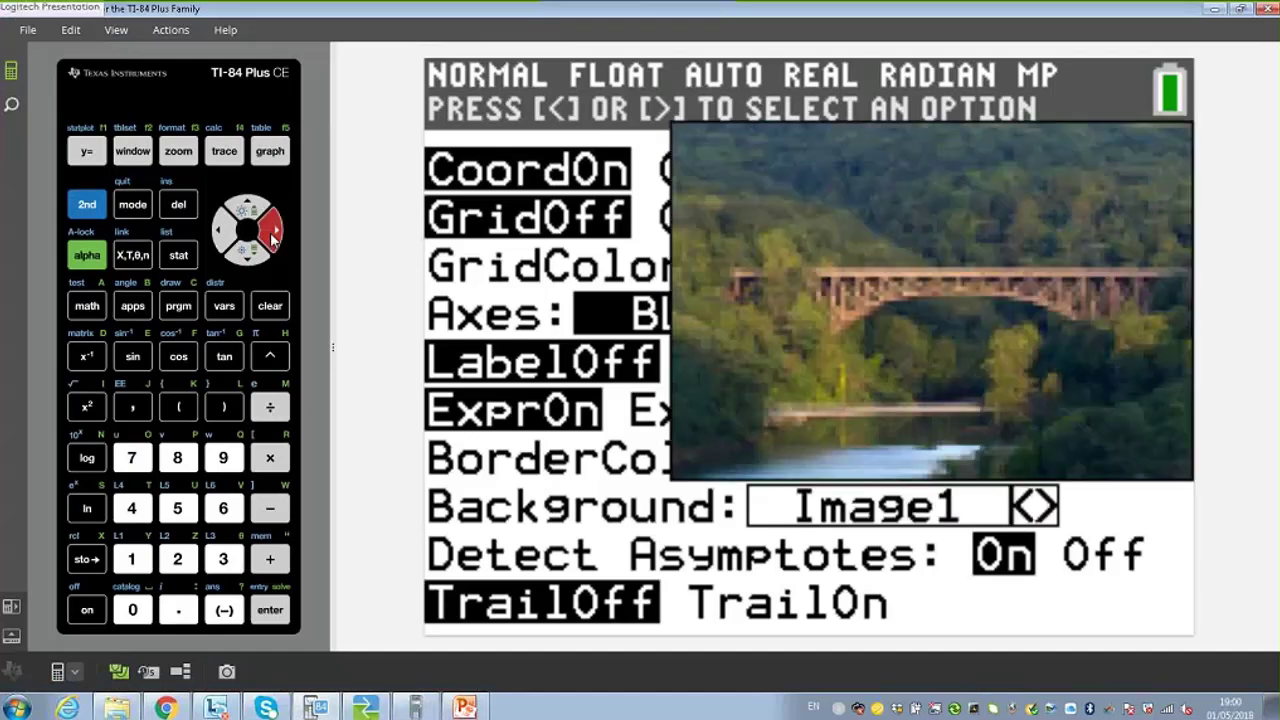
pyautogui.click(270, 232)
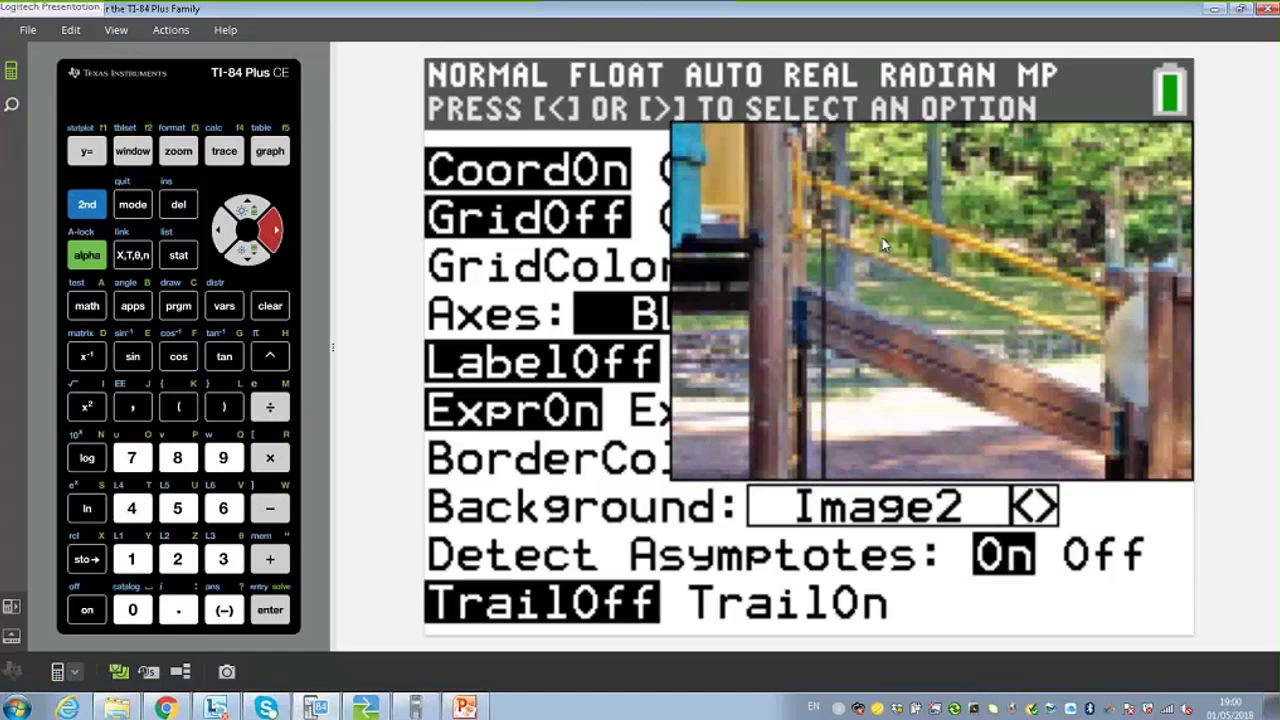
# Step: Hide the large screen view so only the handheld is displayed, and restore the emulator window to its smaller size
pyautogui.click(1239, 9)
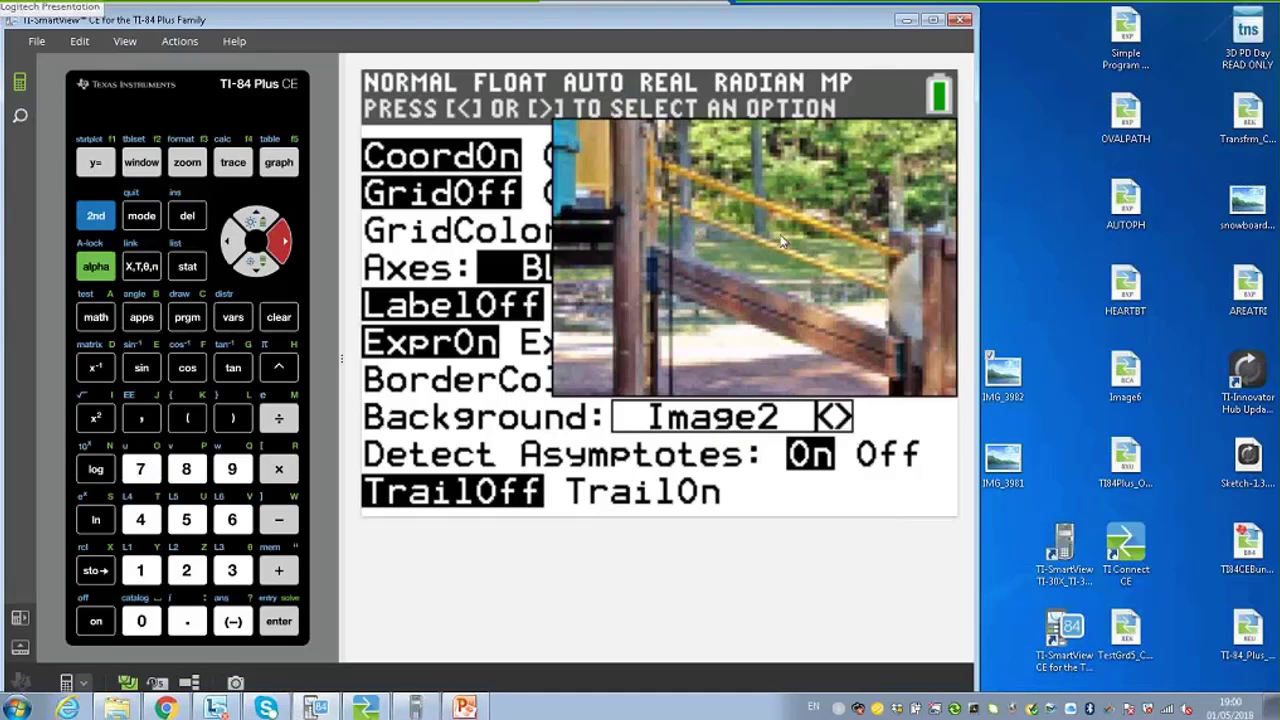
pyautogui.click(930, 20)
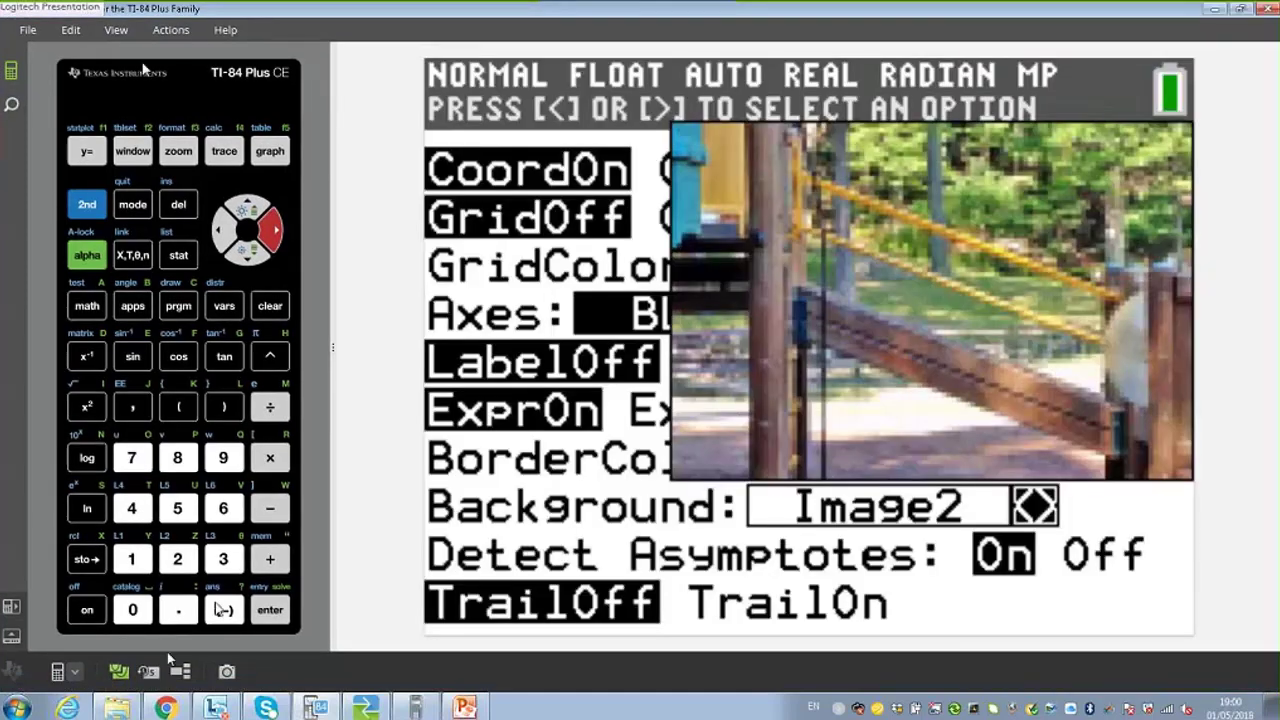
pyautogui.click(119, 673)
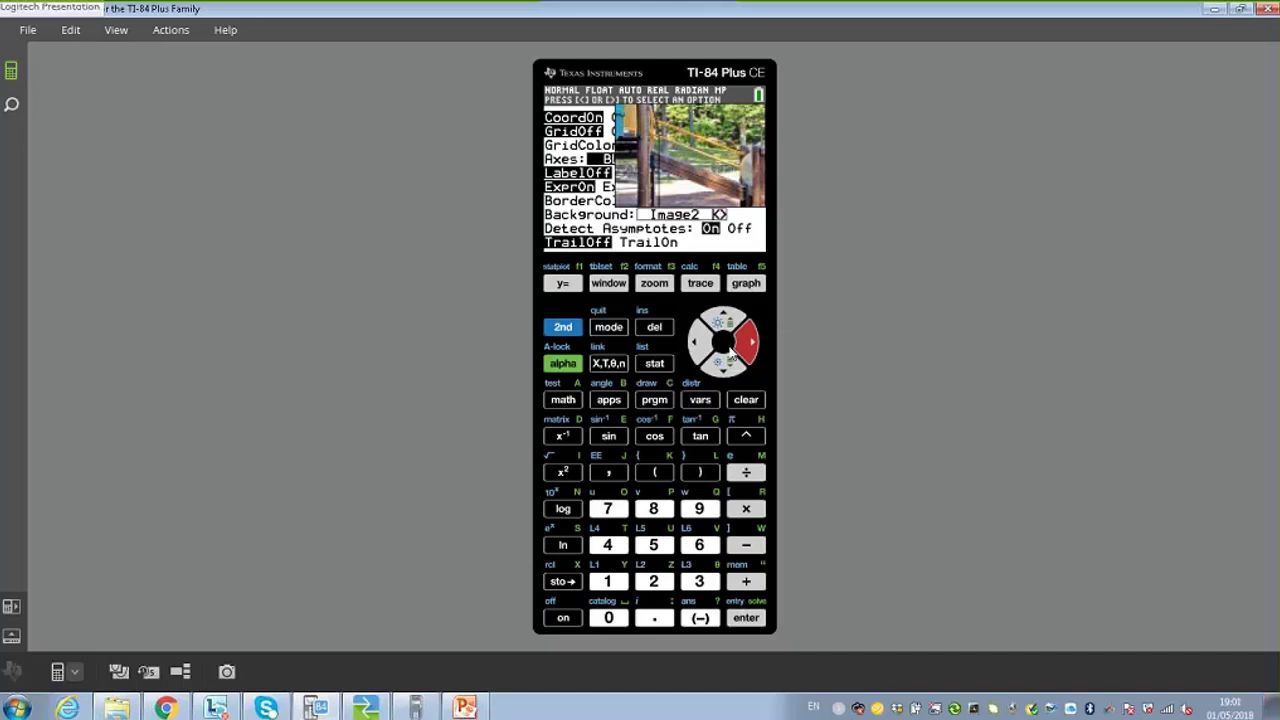
pyautogui.click(1240, 9)
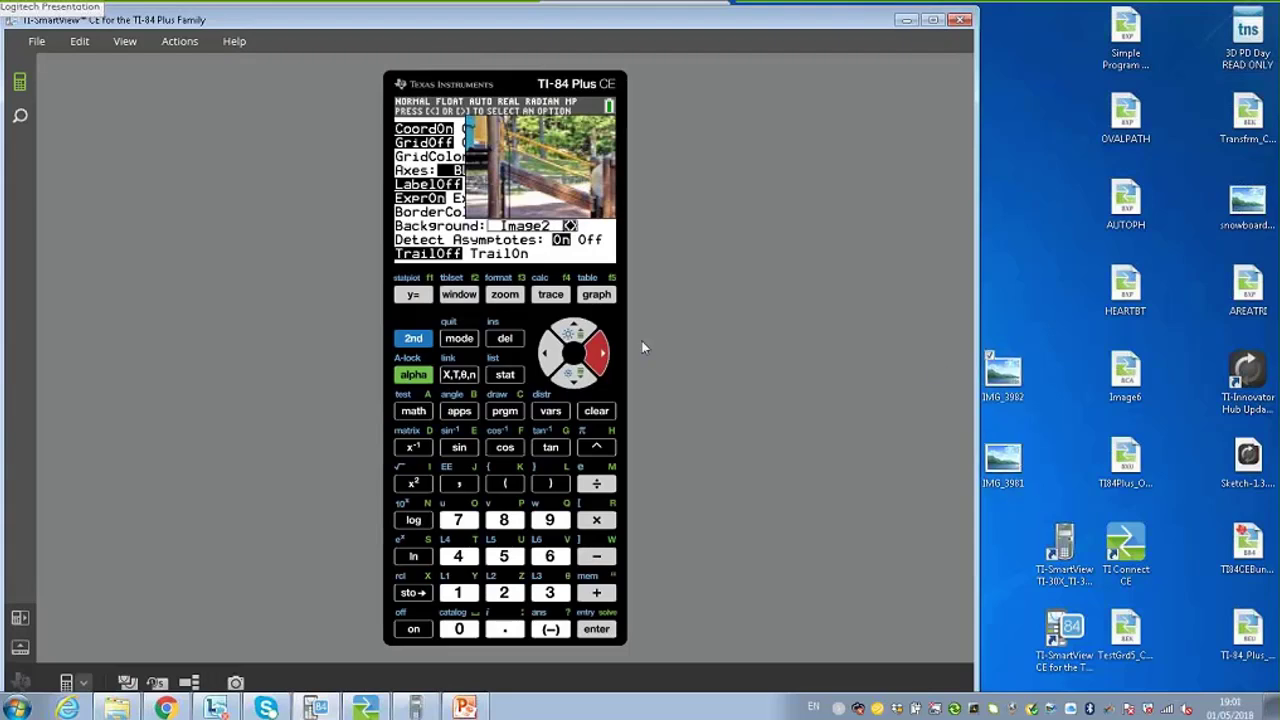
# Step: Show the emulator's stored files, and switch to TI Connect CE to view the connected TI-84 Plus CE's contents
pyautogui.click(22, 118)
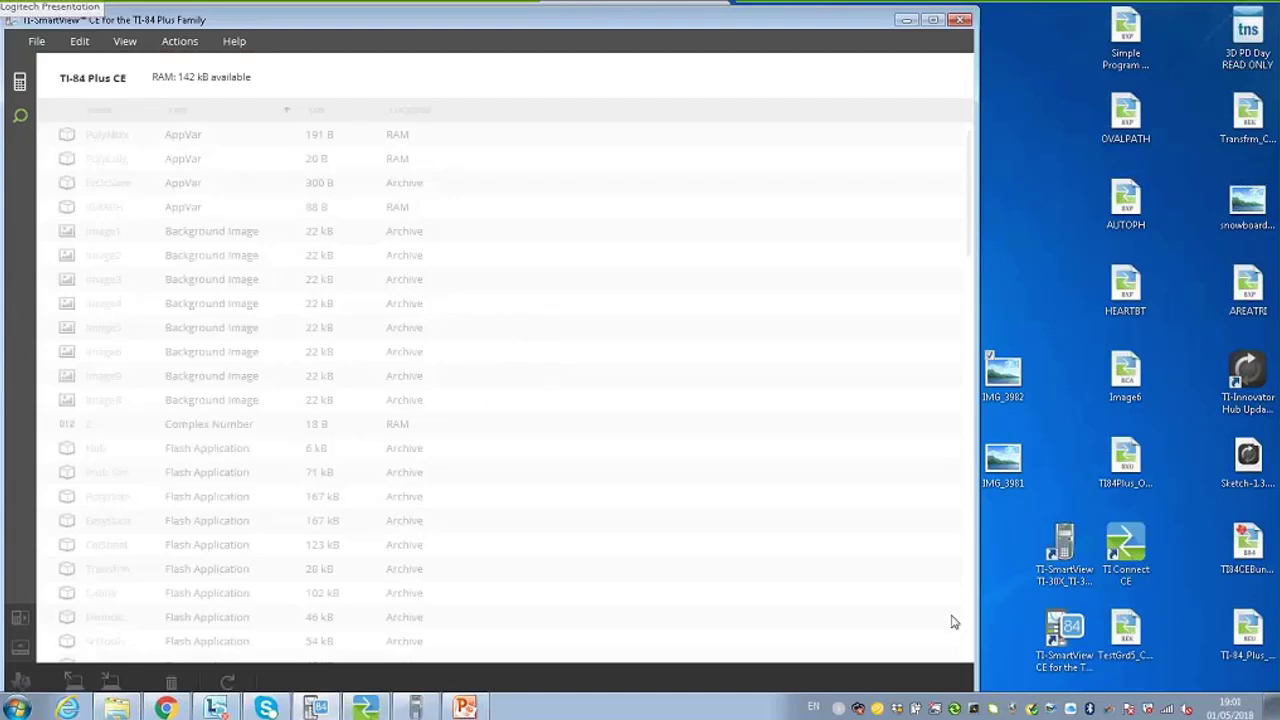
pyautogui.doubleClick(1150, 537)
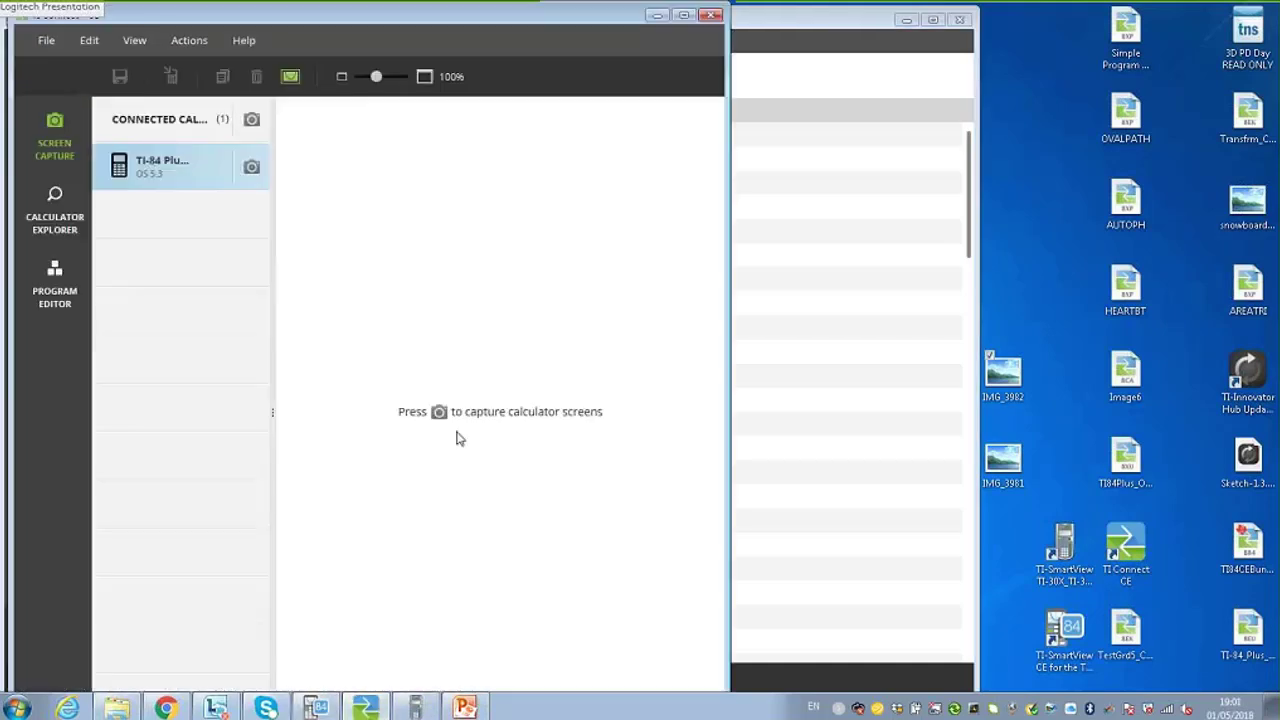
pyautogui.click(55, 212)
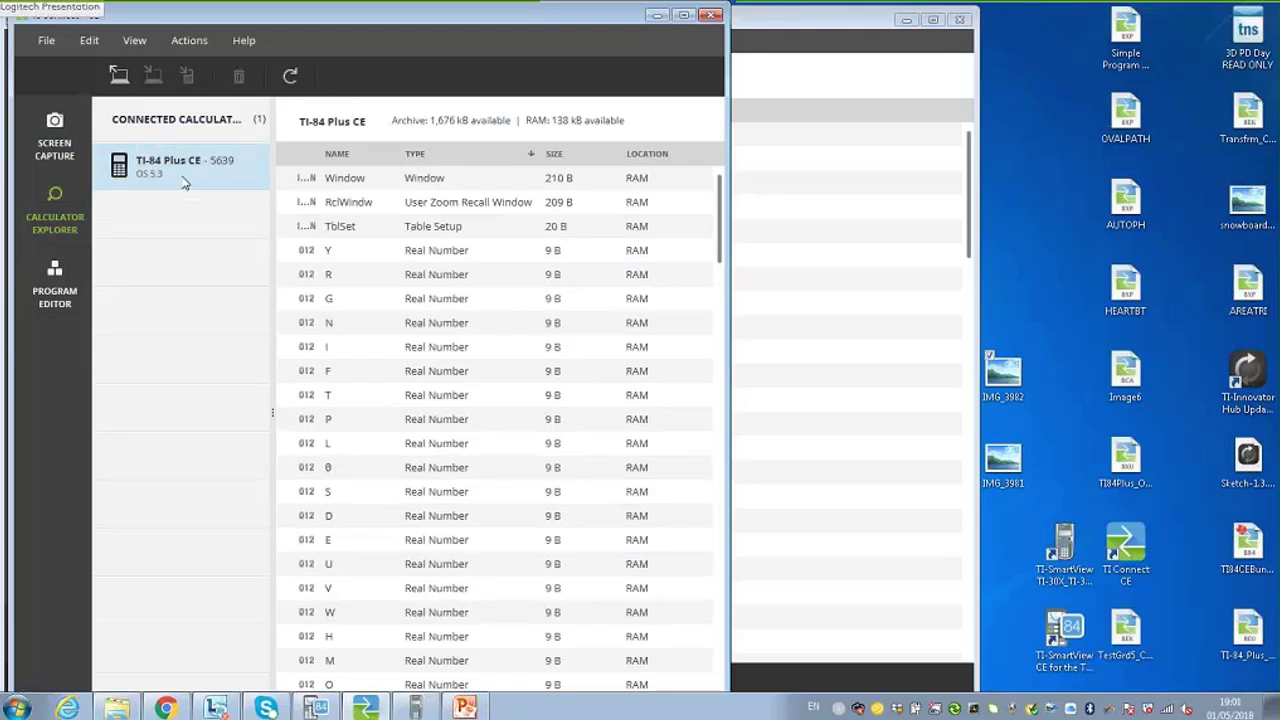
# Step: Take a screen capture of the connected TI-84 Plus CE
pyautogui.click(56, 142)
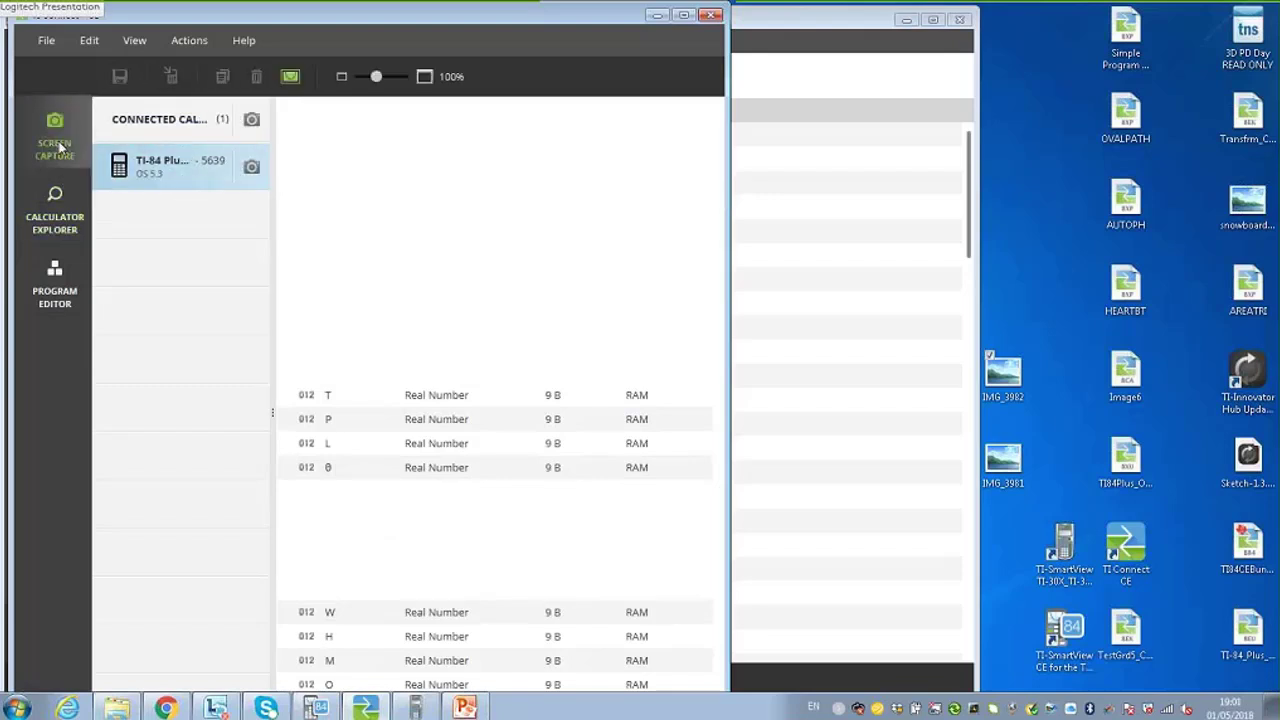
pyautogui.click(252, 168)
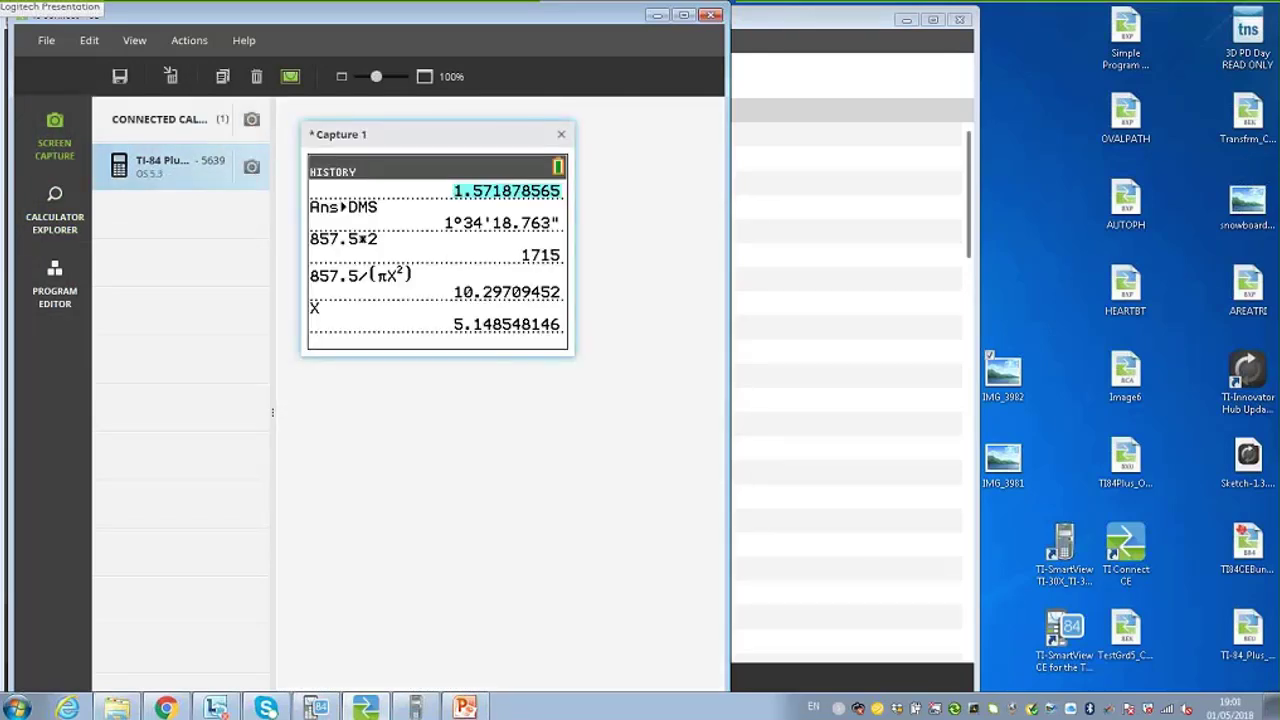
# Step: Send the desktop photo IMG_3981 to the connected TI-84 Plus CE, storing it as Image8
pyautogui.click(55, 215)
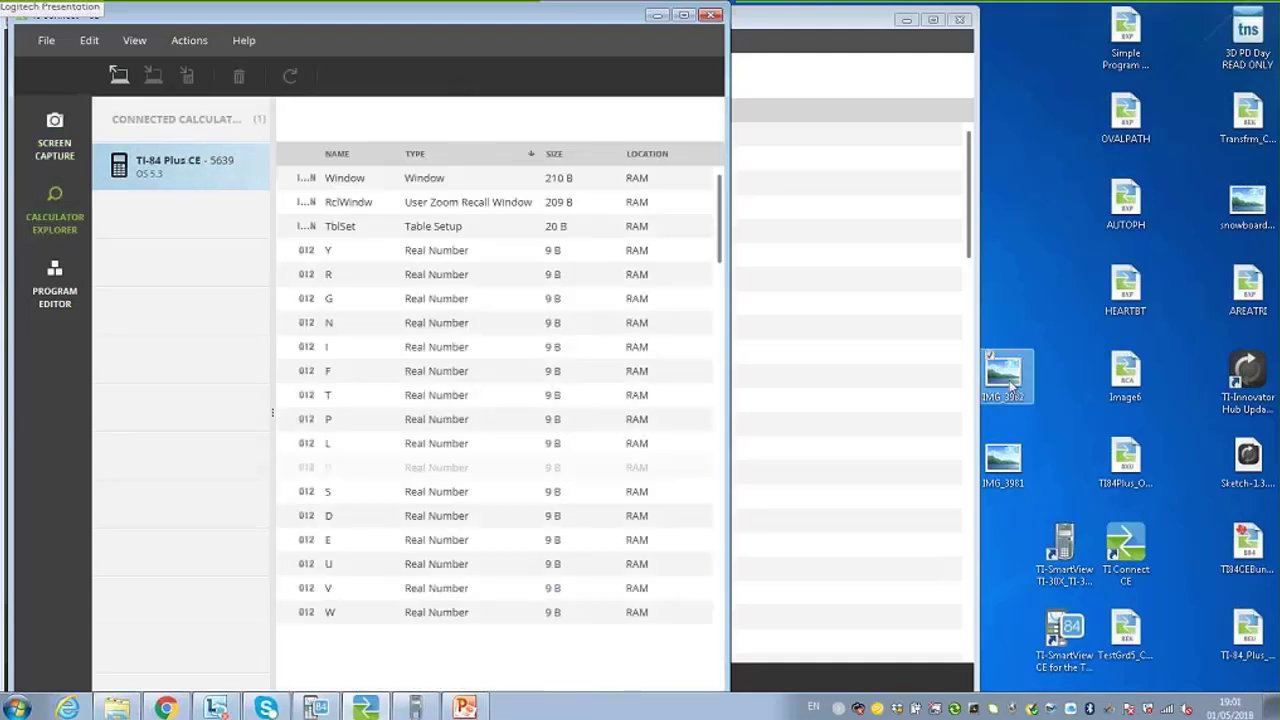
pyautogui.moveTo(1003, 455); pyautogui.dragTo(493, 388)
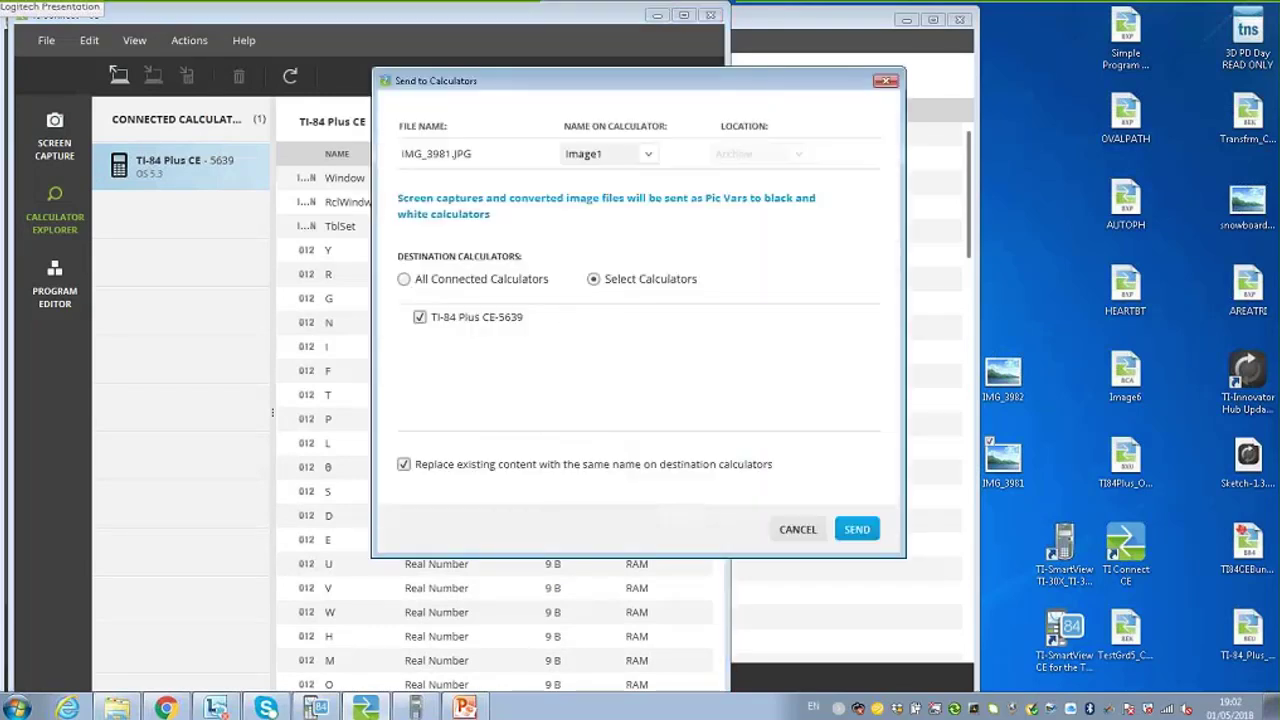
pyautogui.click(648, 153)
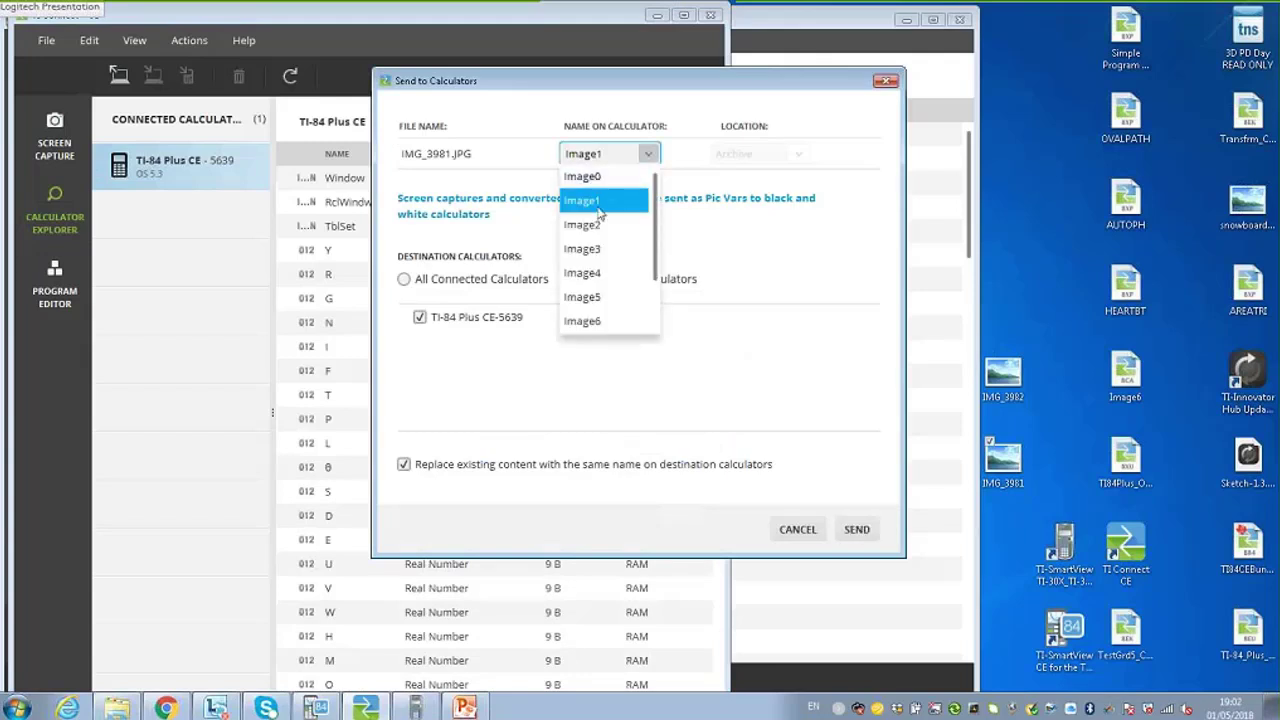
pyautogui.scroll(-3, 600, 322)
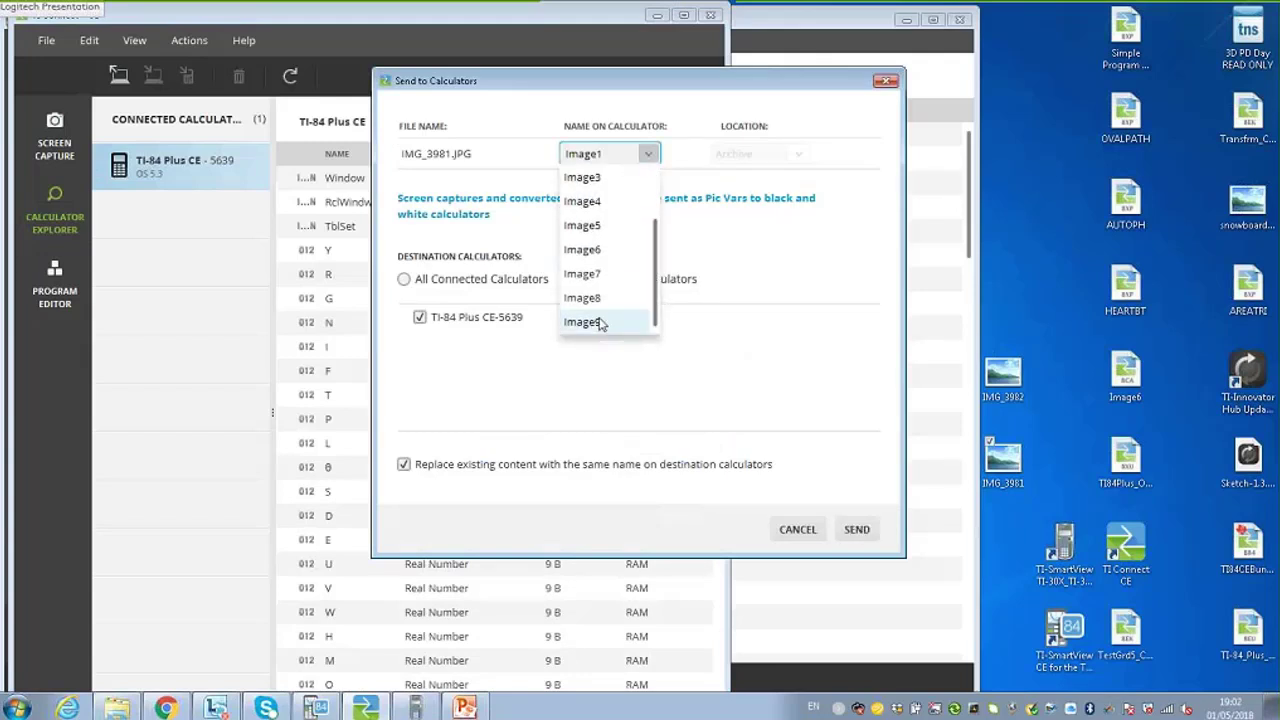
pyautogui.click(588, 298)
pyautogui.click(850, 531)
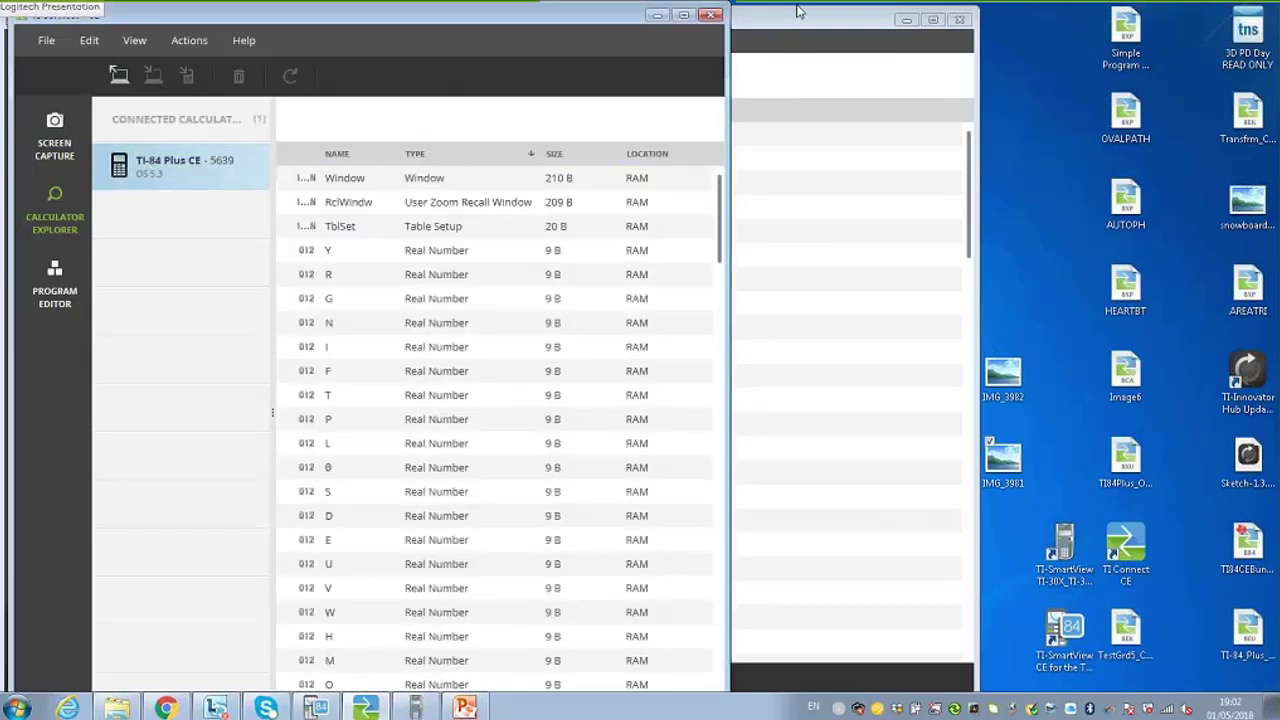
# Step: Switch to TI-SmartView CE and send the desktop photo IMG_3981 to the emulator as Image8, replacing existing content
pyautogui.click(318, 706)
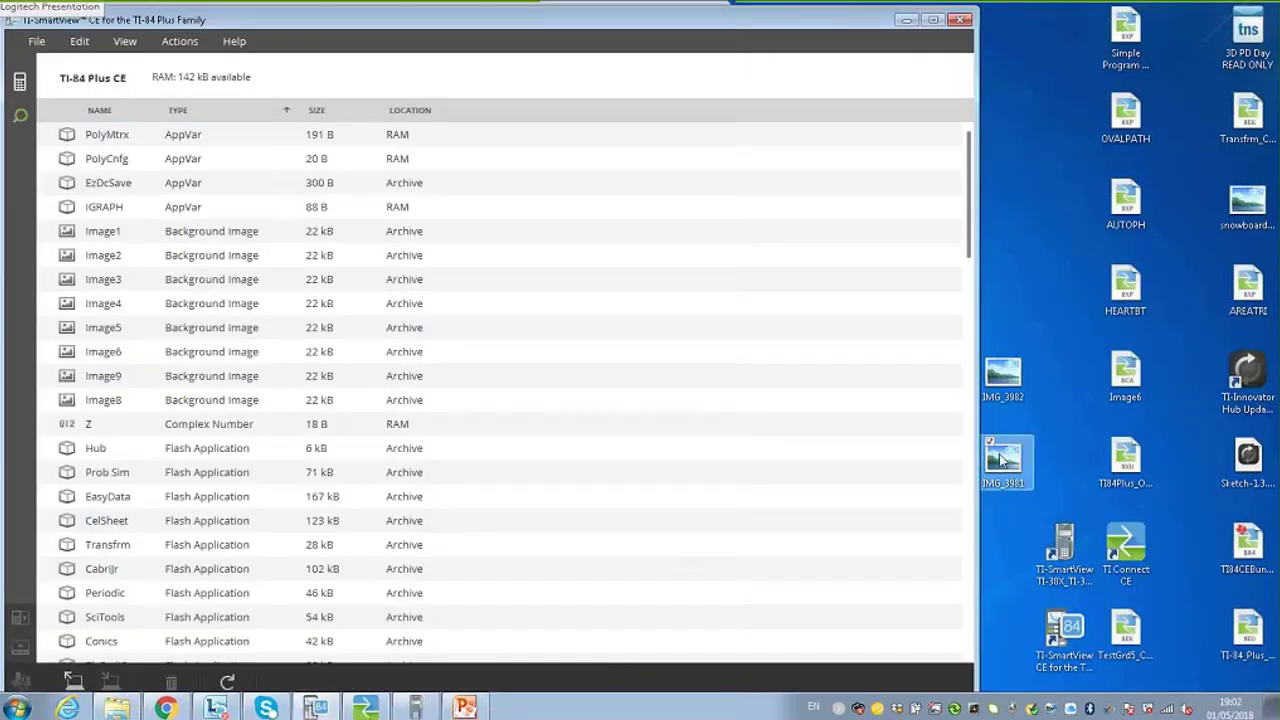
pyautogui.moveTo(1003, 460); pyautogui.dragTo(229, 371)
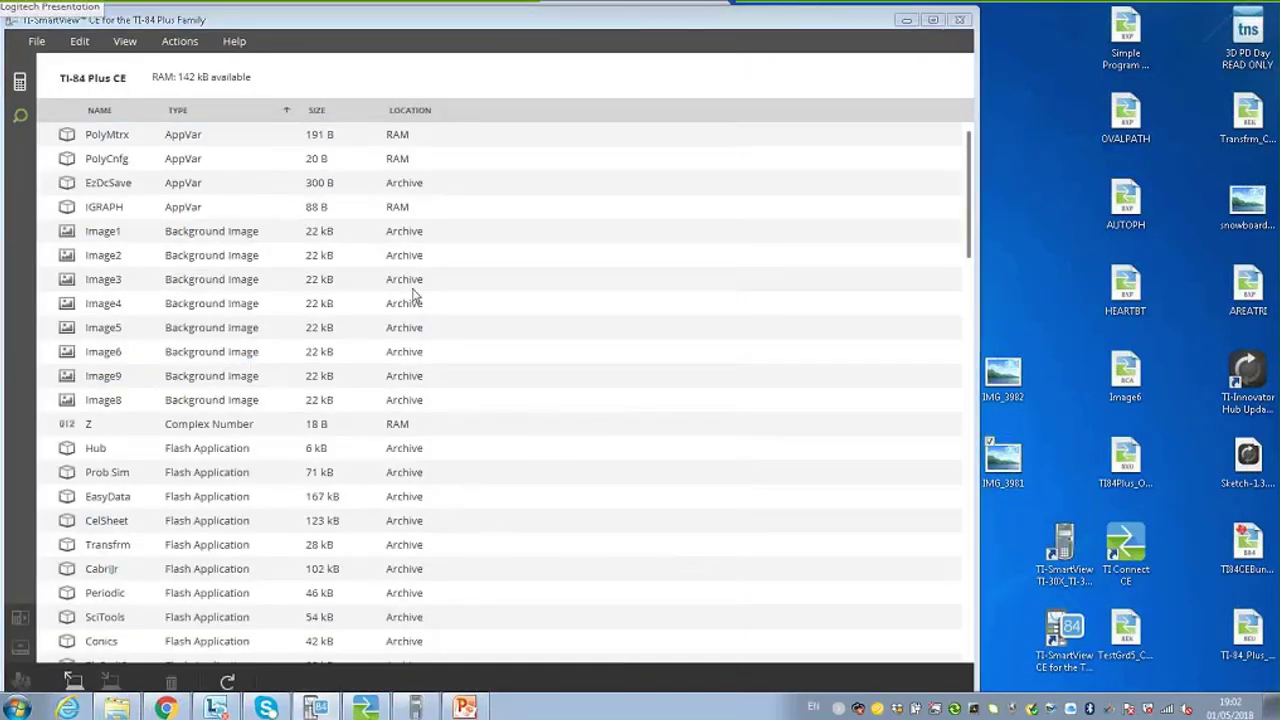
pyautogui.click(633, 237)
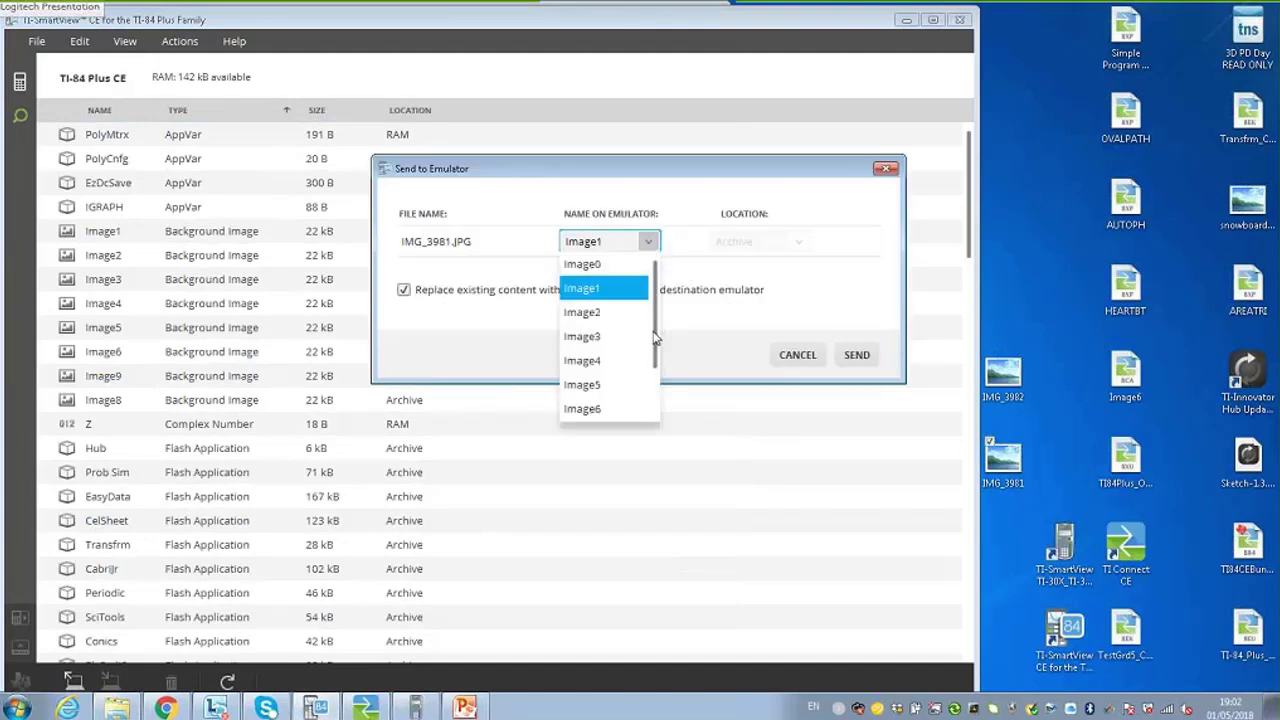
pyautogui.scroll(-2, 609, 380)
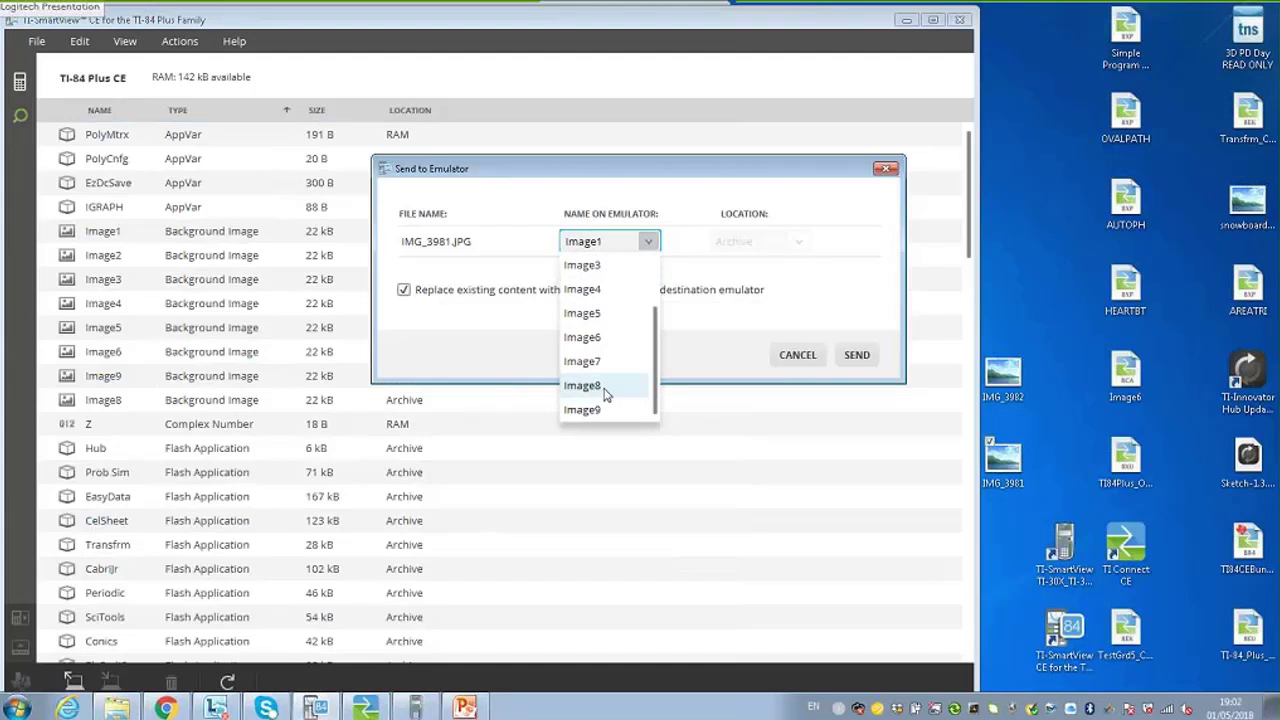
pyautogui.click(590, 386)
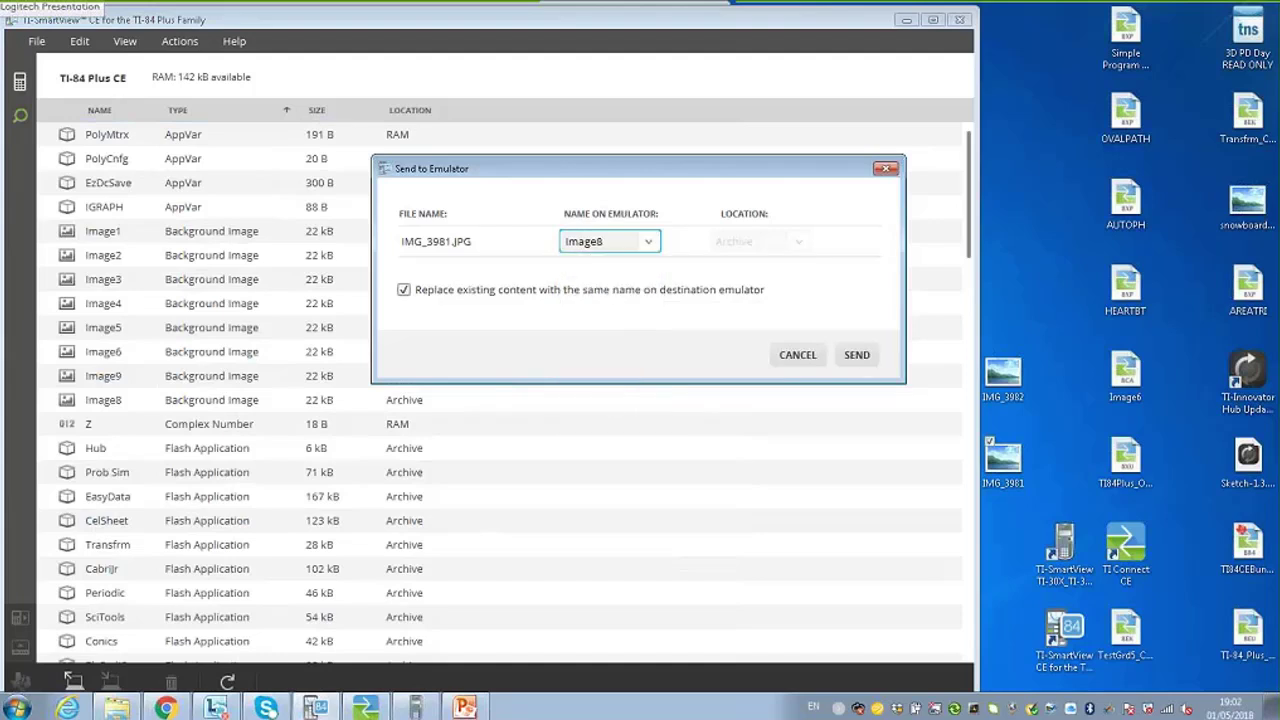
pyautogui.click(854, 356)
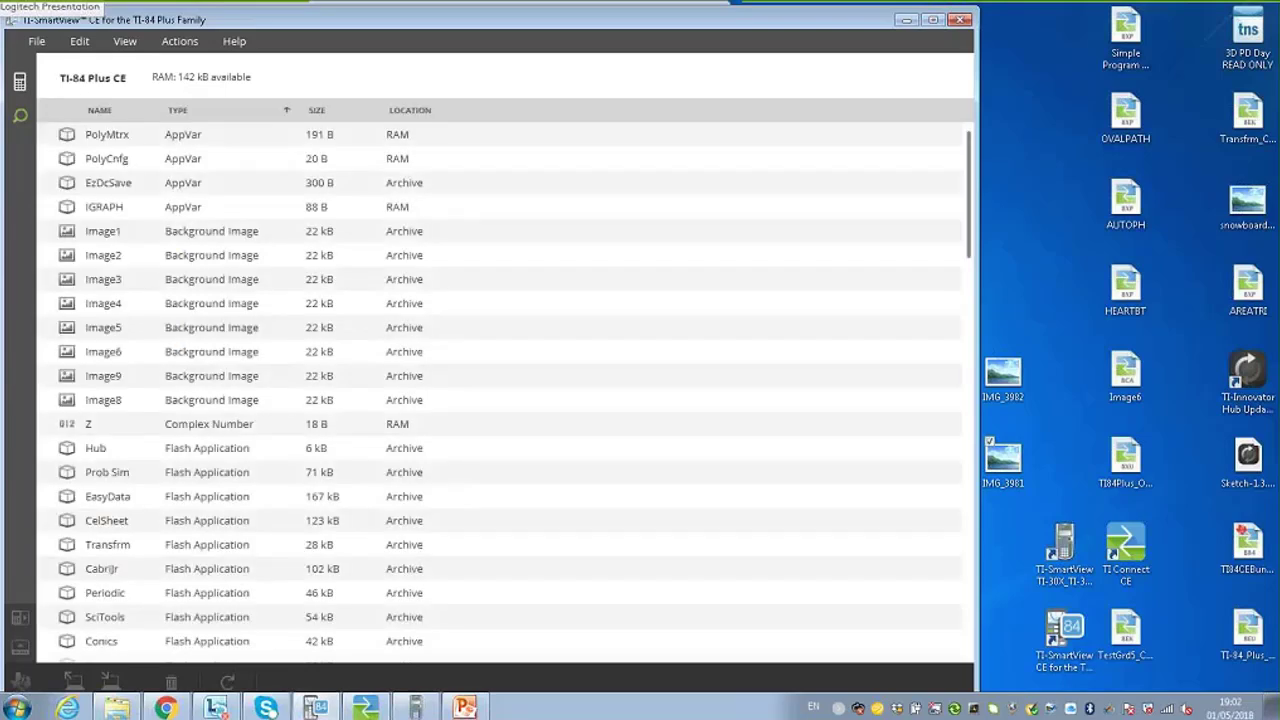
# Step: Return to the emulator's calculator view, maximize the window, and show the graph screen in the ZStandard window
pyautogui.click(22, 82)
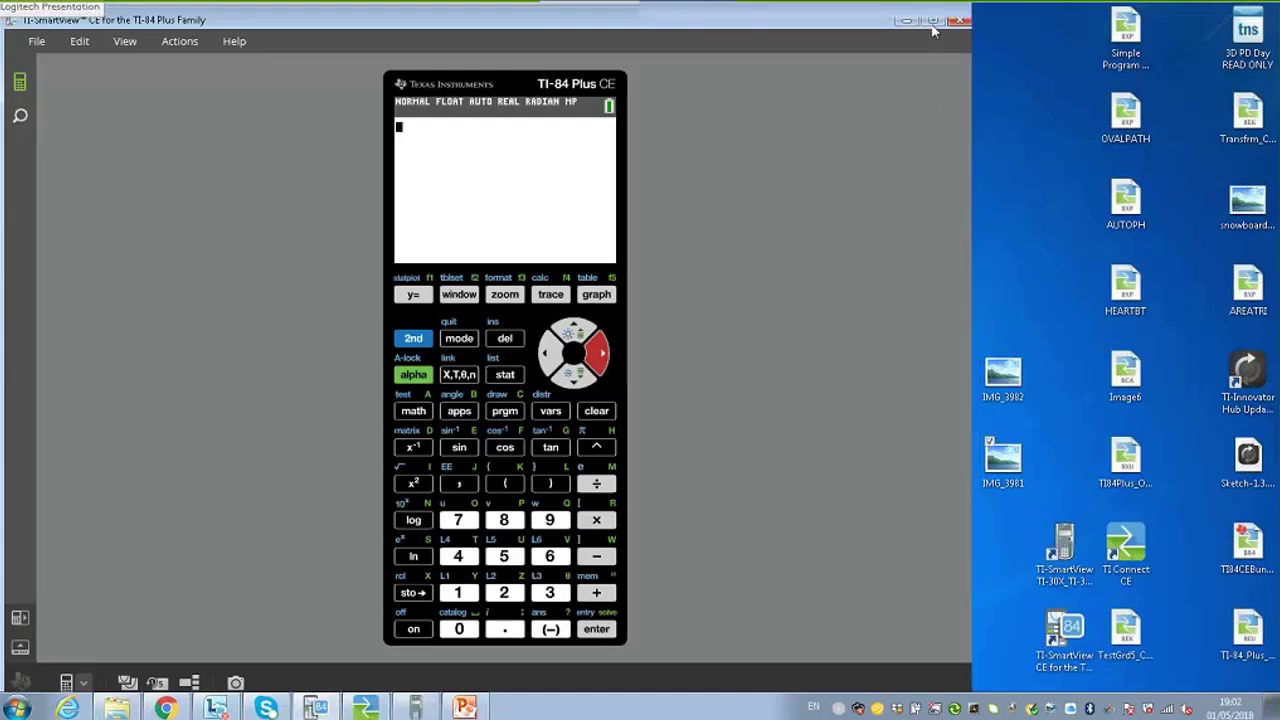
pyautogui.click(932, 22)
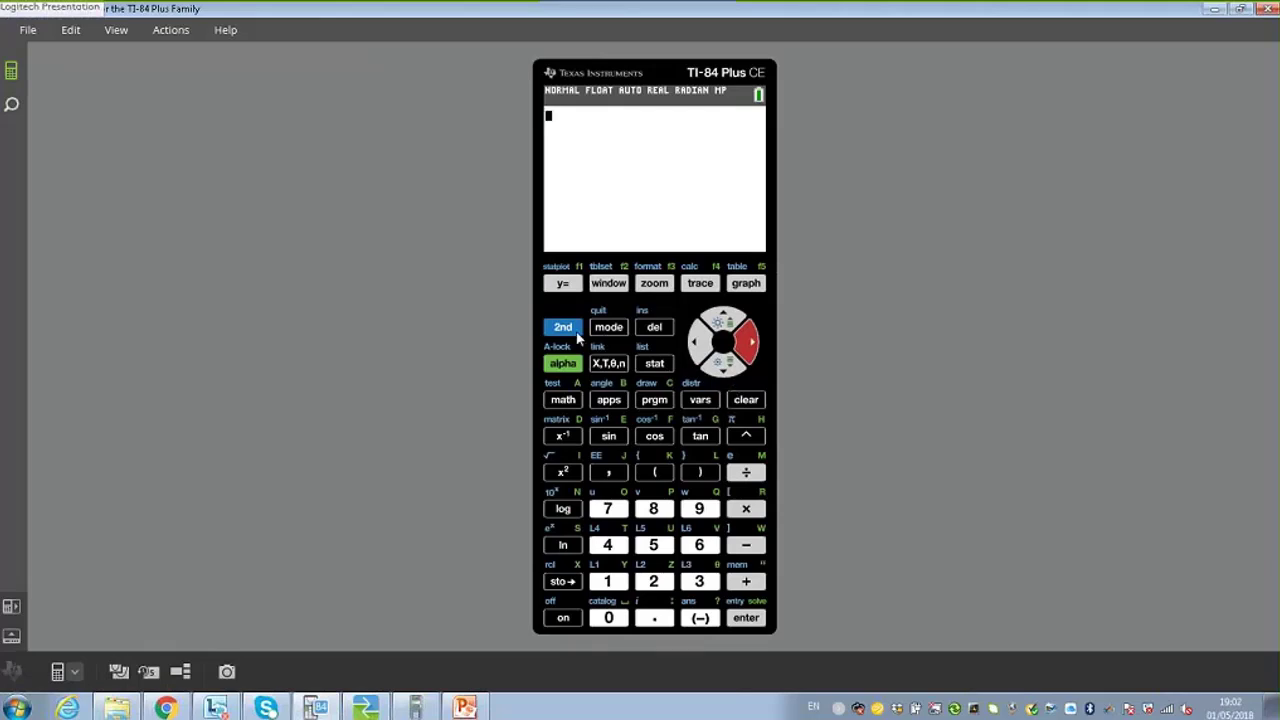
pyautogui.click(604, 364)
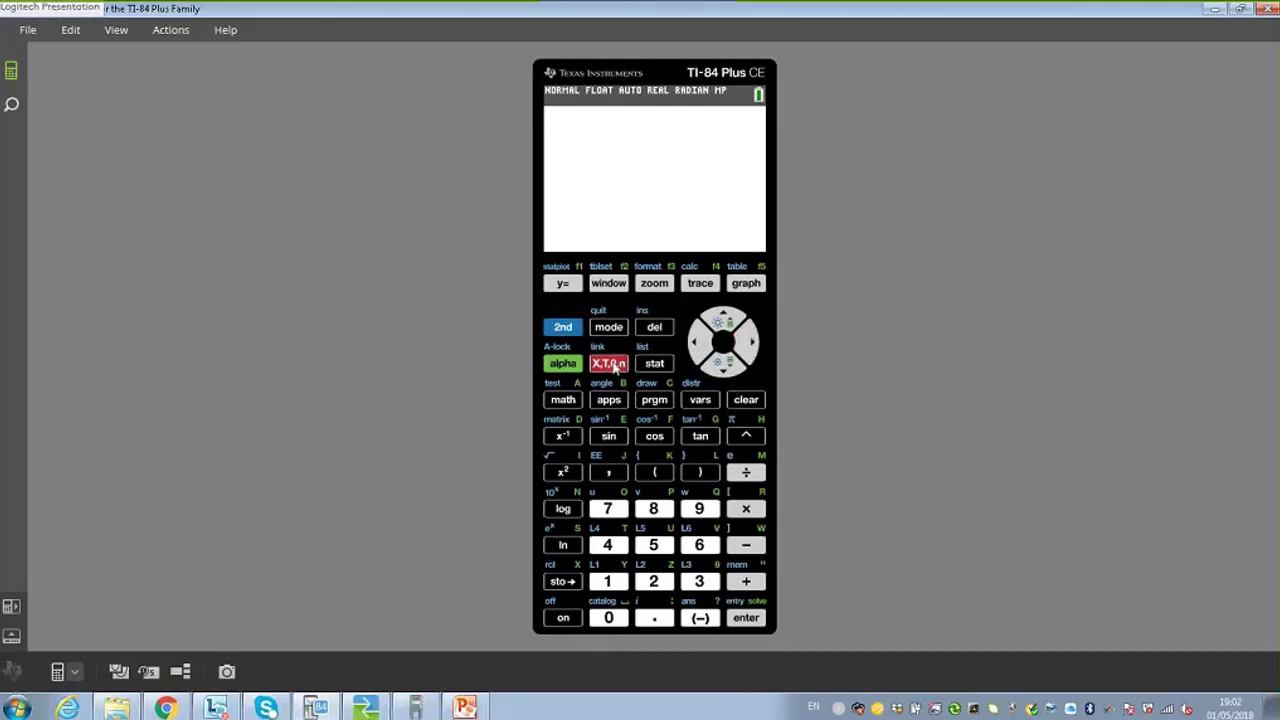
pyautogui.press('shift')
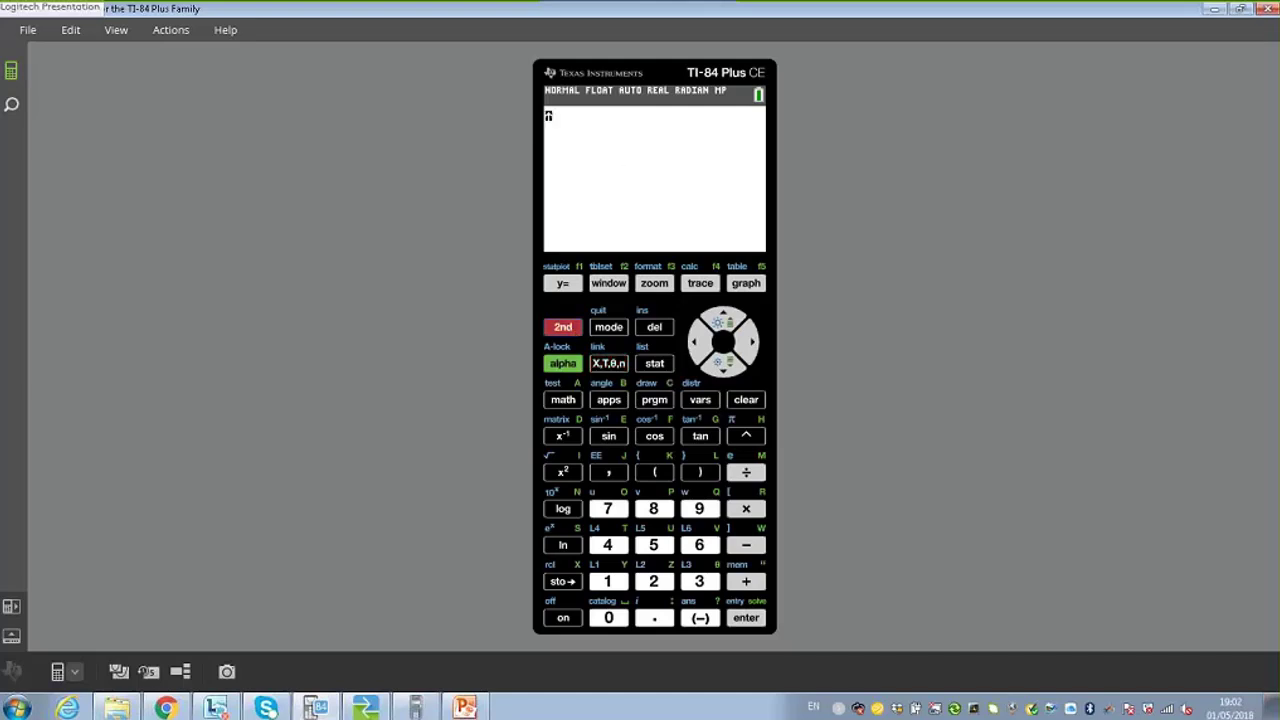
pyautogui.click(757, 289)
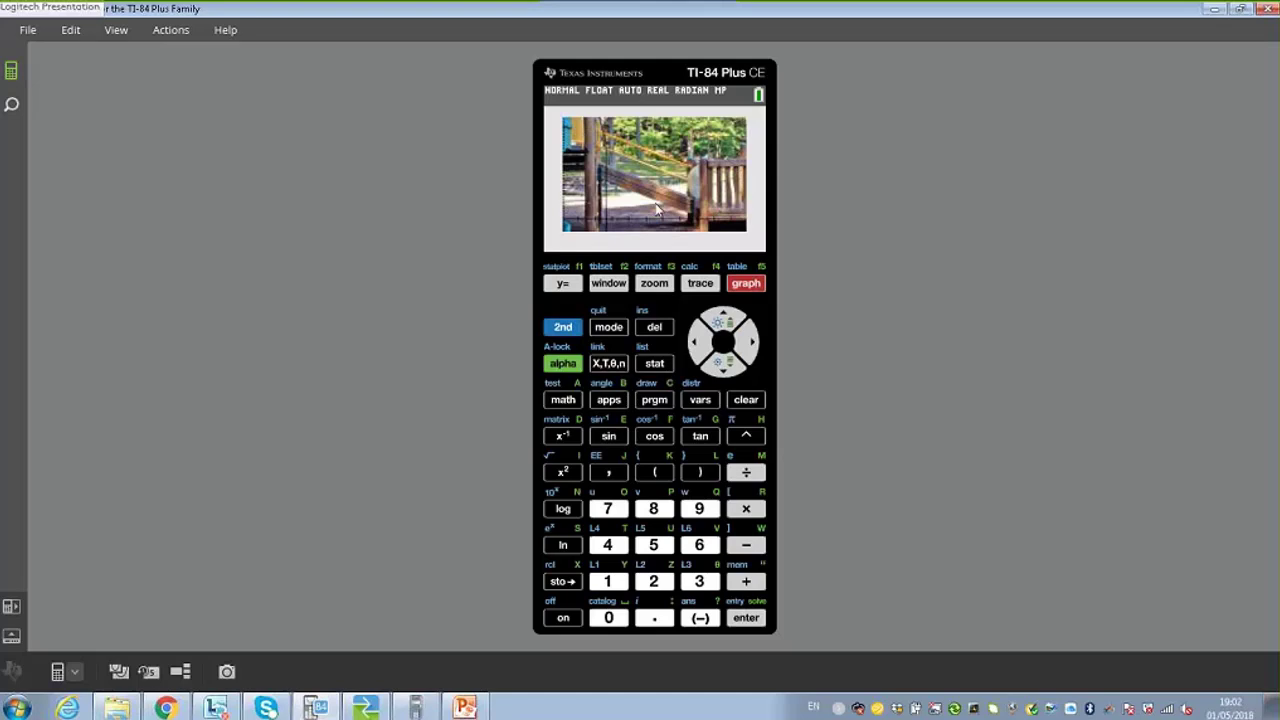
pyautogui.click(650, 288)
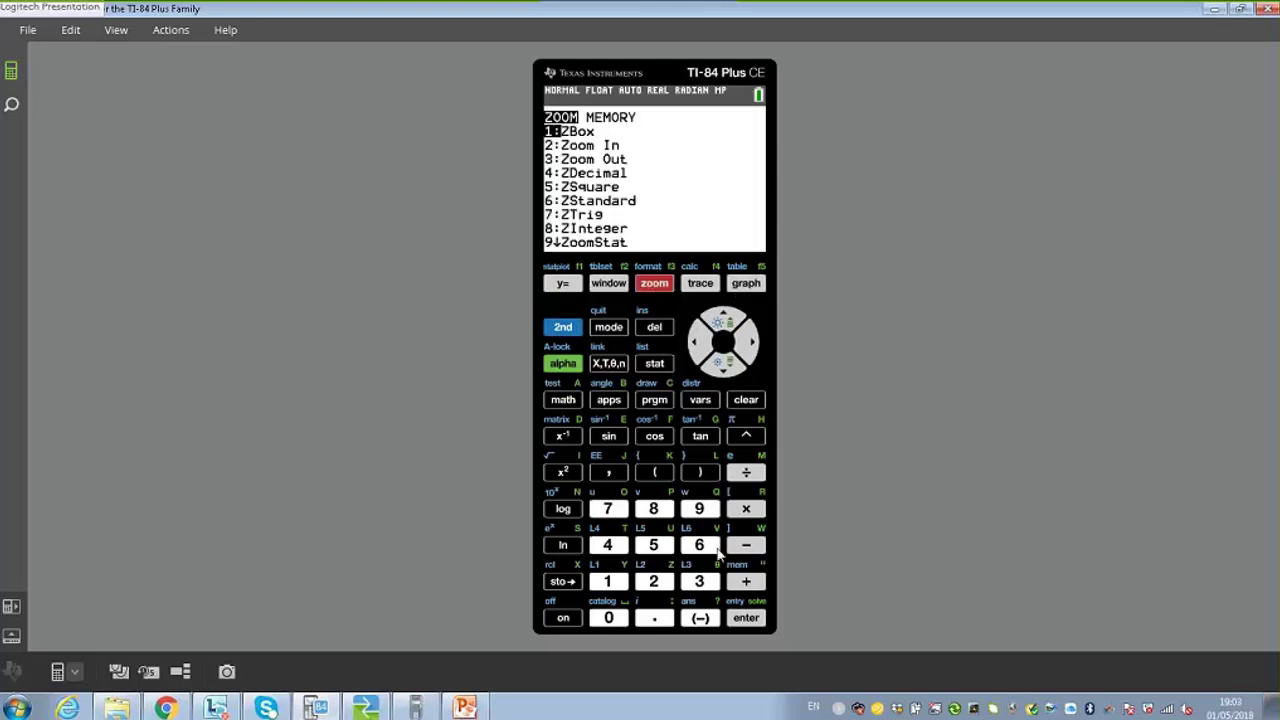
pyautogui.click(714, 549)
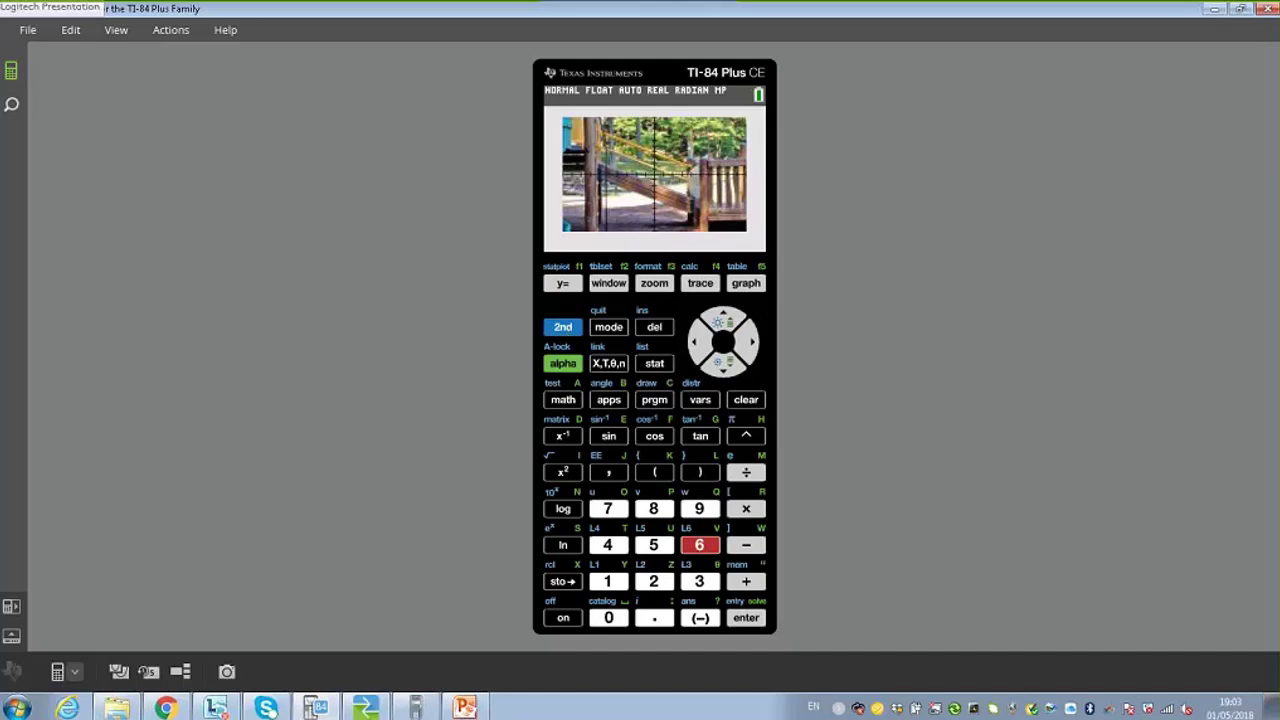
# Step: Set the graph format's background to Image8 and display the graph
pyautogui.click(577, 332)
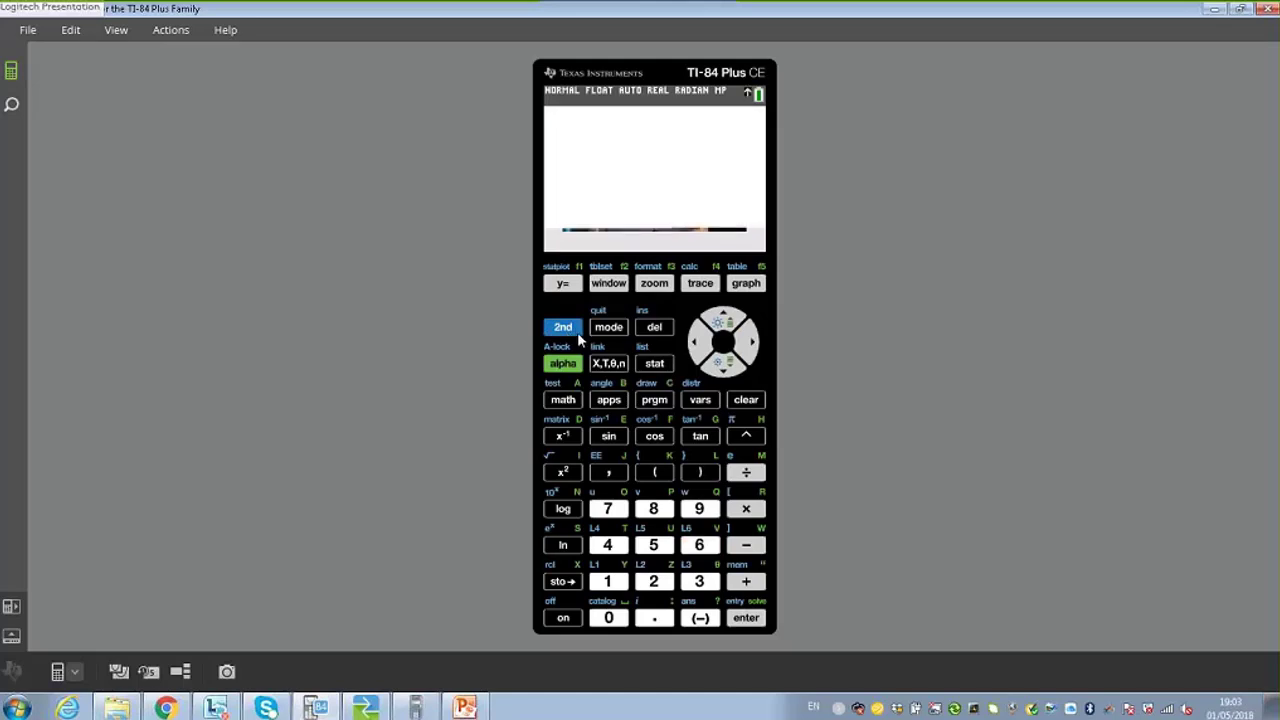
pyautogui.click(654, 283)
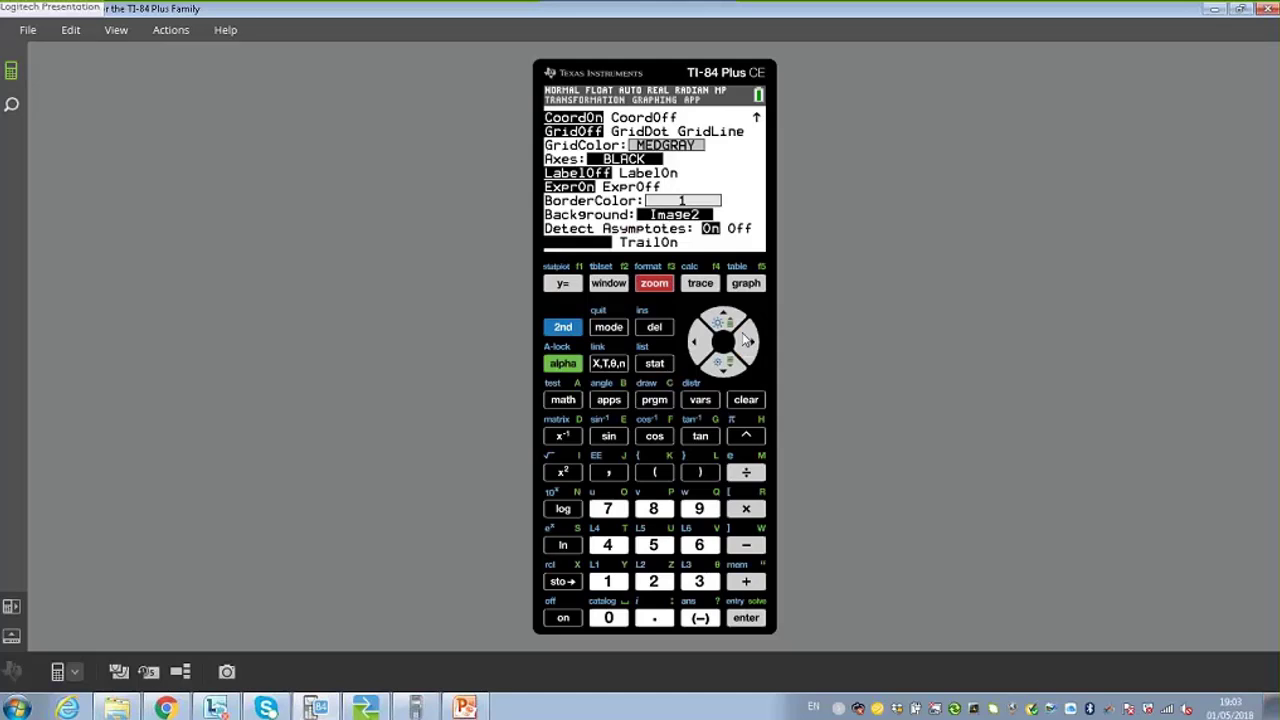
pyautogui.click(745, 340)
pyautogui.click(746, 341)
pyautogui.click(747, 342)
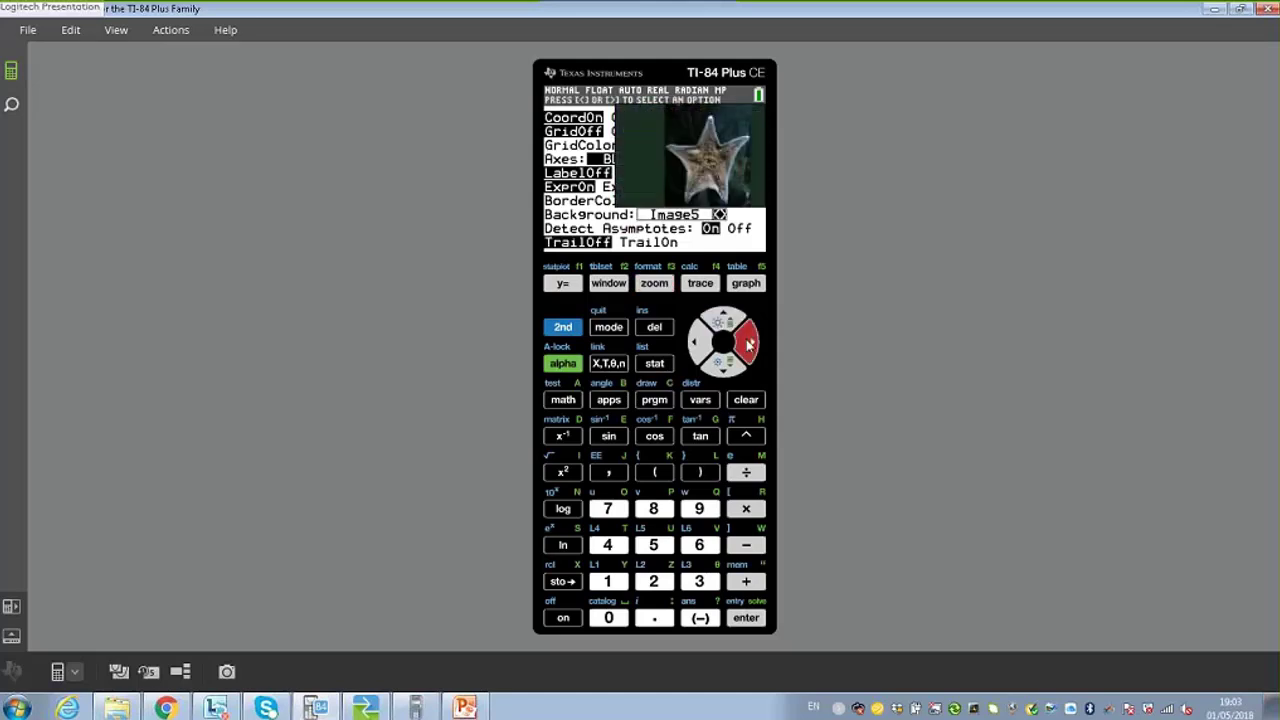
pyautogui.click(747, 342)
pyautogui.click(747, 342)
pyautogui.click(747, 342)
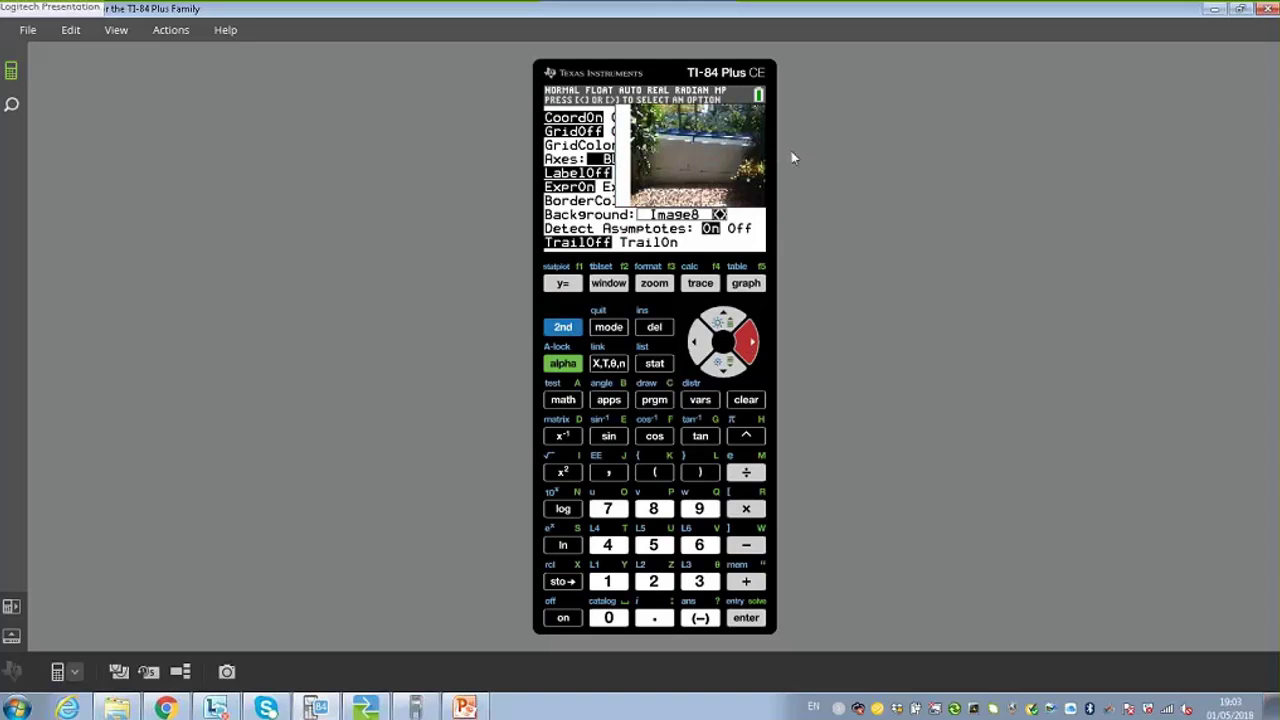
pyautogui.click(748, 617)
pyautogui.click(752, 289)
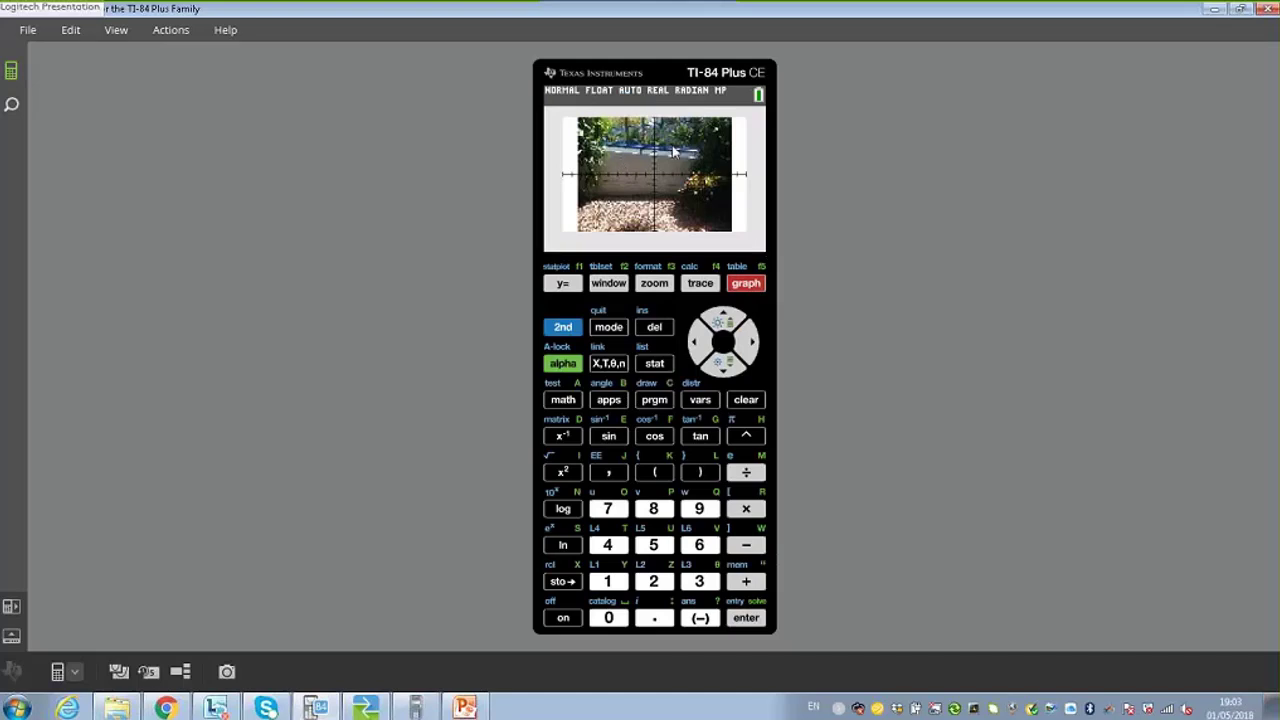
# Step: Start the Manual-Fit Y=mX+b calculation with its equation stored in Y1
pyautogui.click(656, 365)
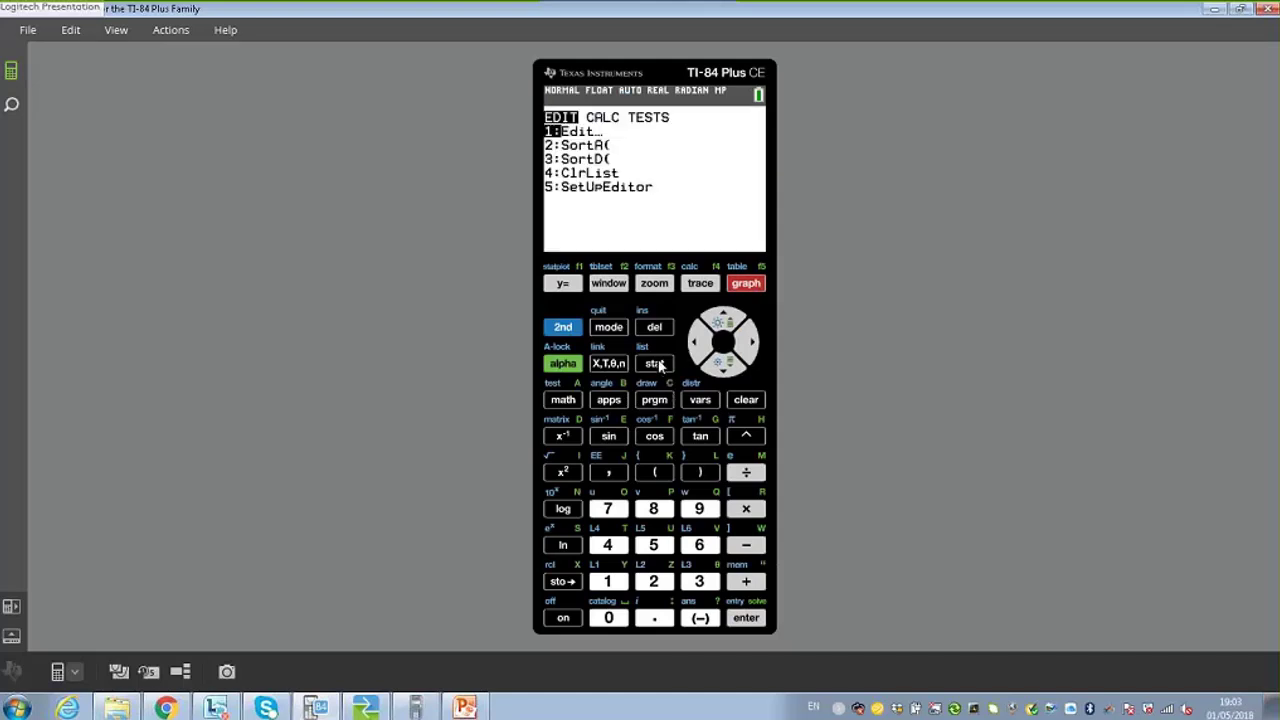
pyautogui.click(752, 345)
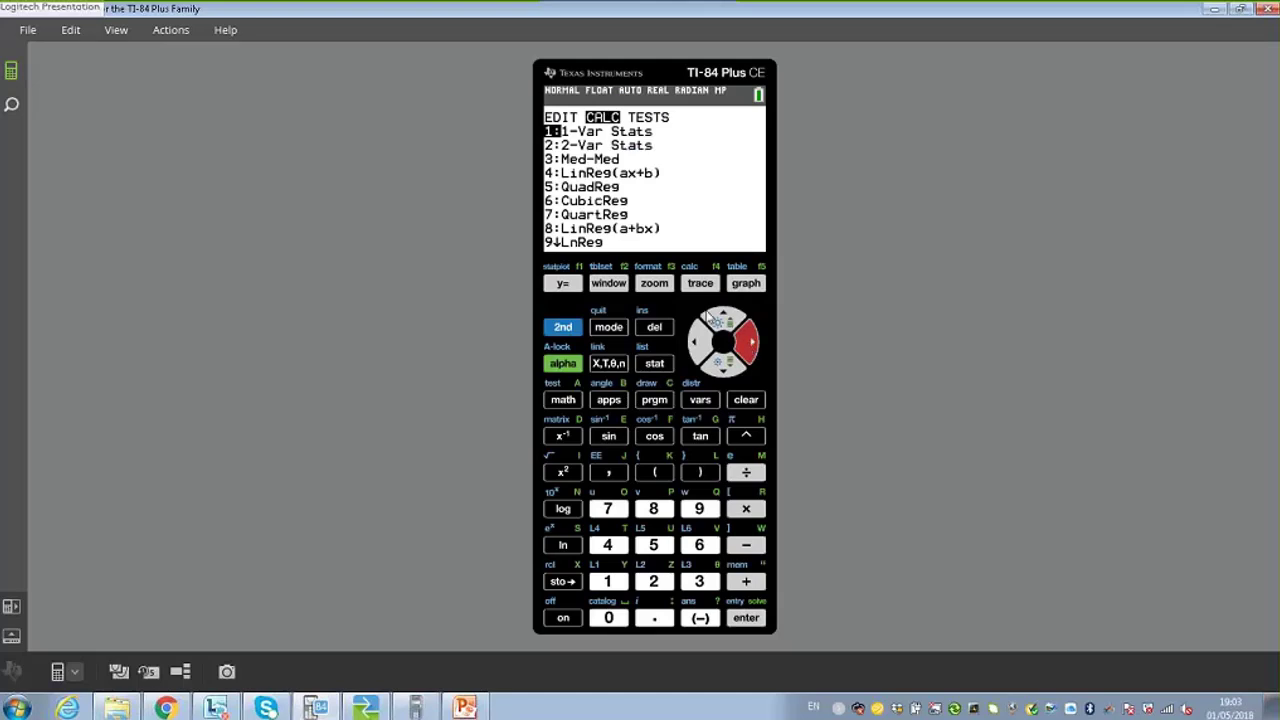
pyautogui.click(714, 318)
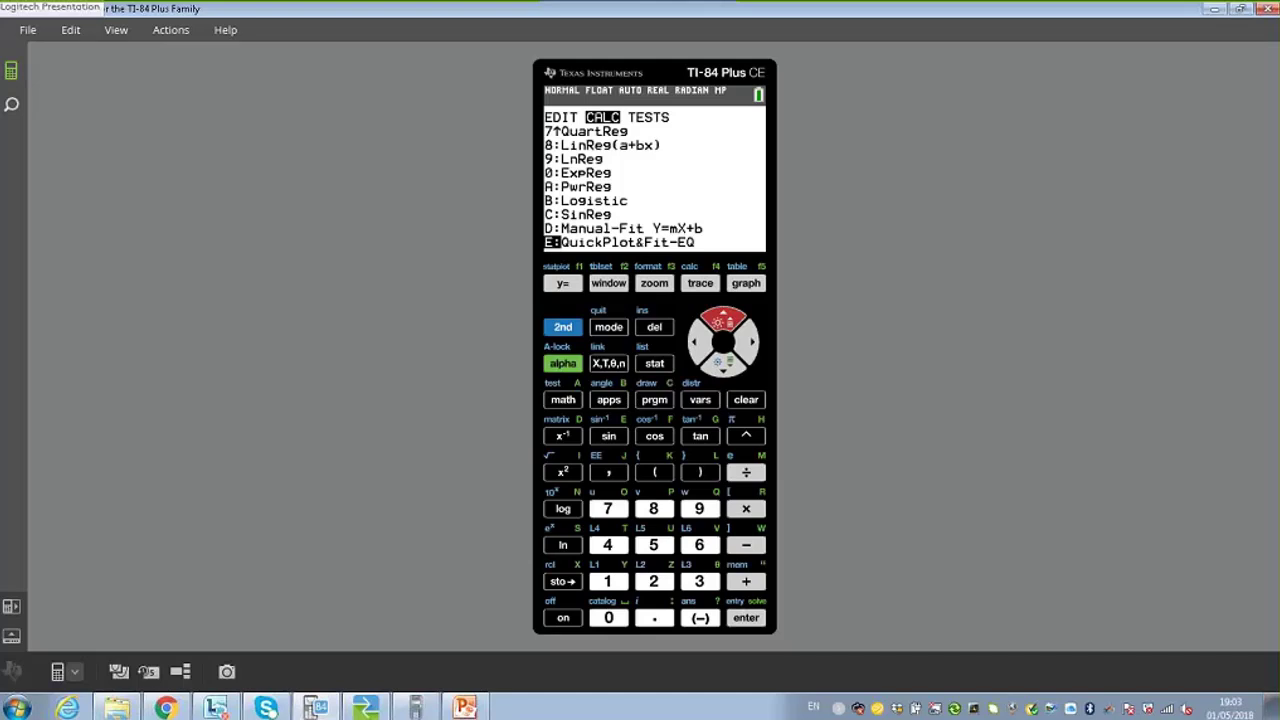
pyautogui.press('Up')
pyautogui.click(748, 622)
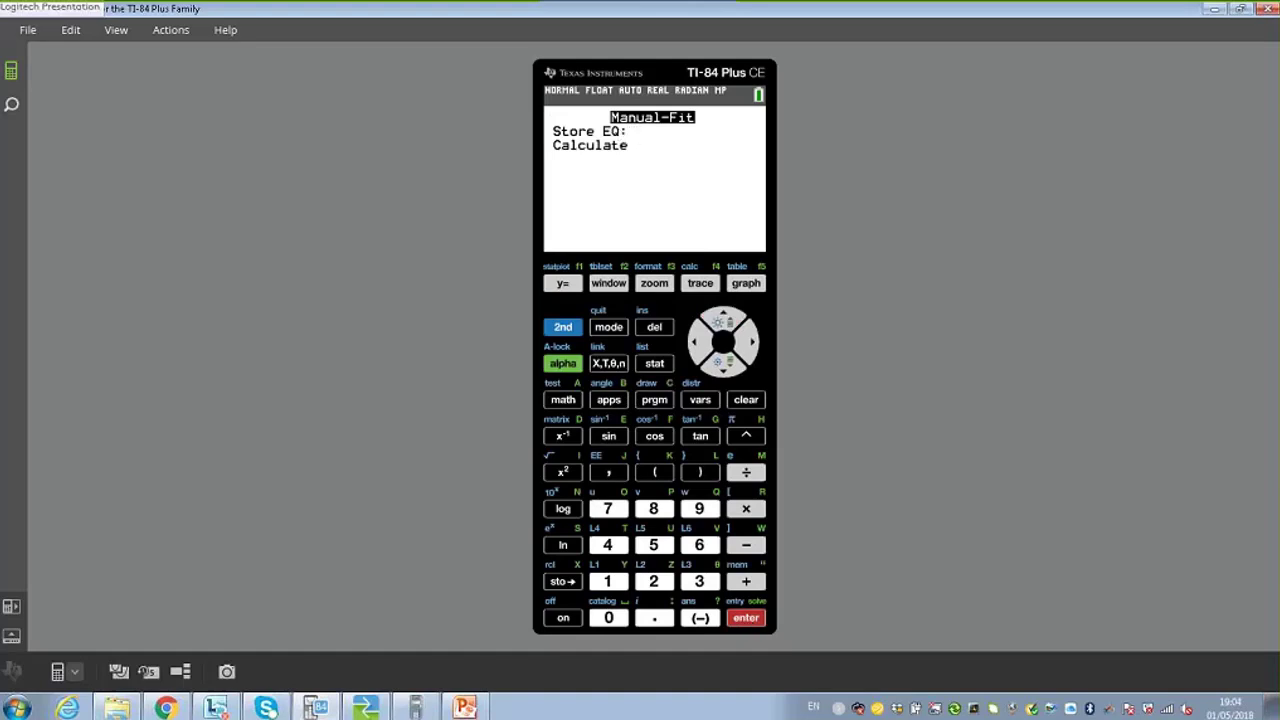
pyautogui.click(563, 364)
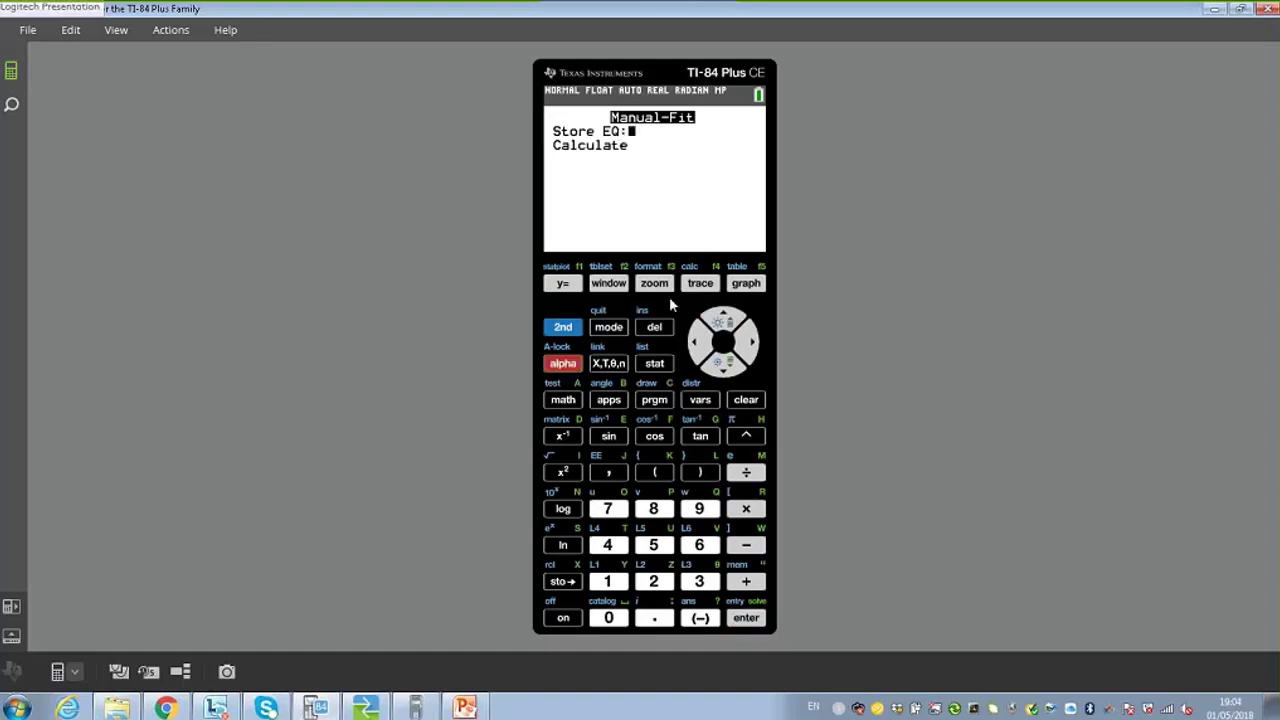
pyautogui.click(699, 284)
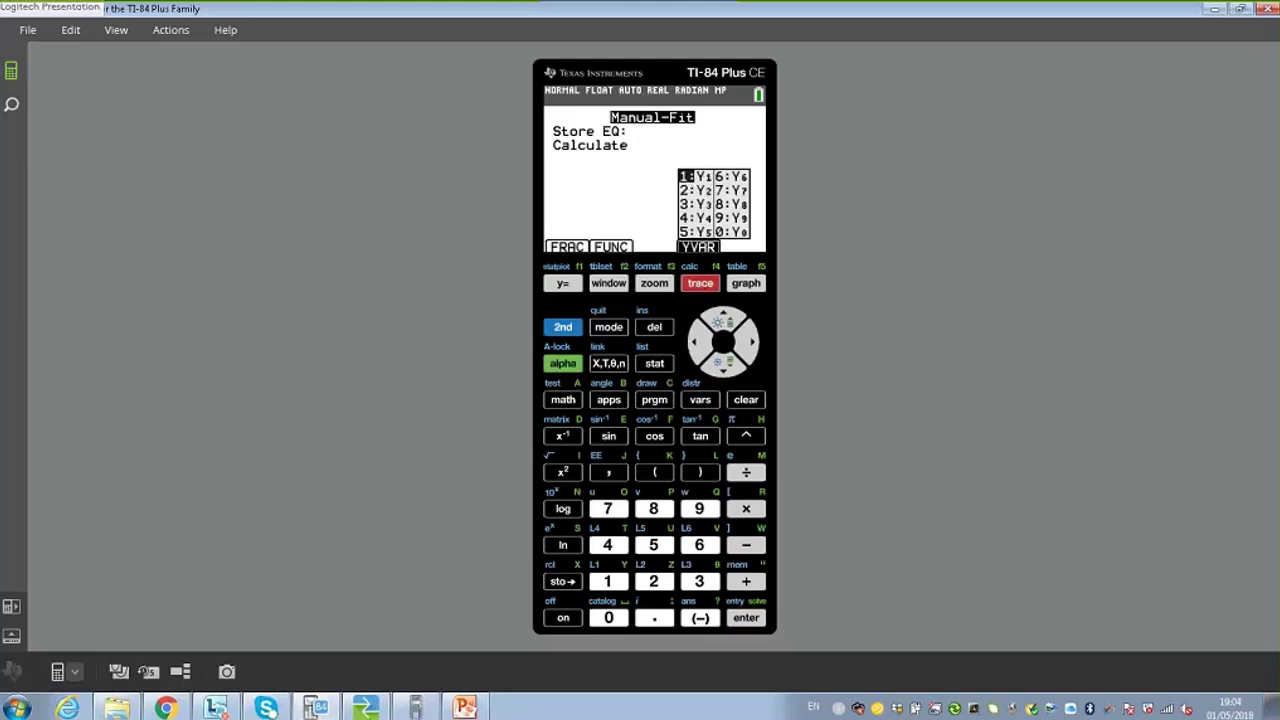
pyautogui.click(607, 581)
pyautogui.click(746, 617)
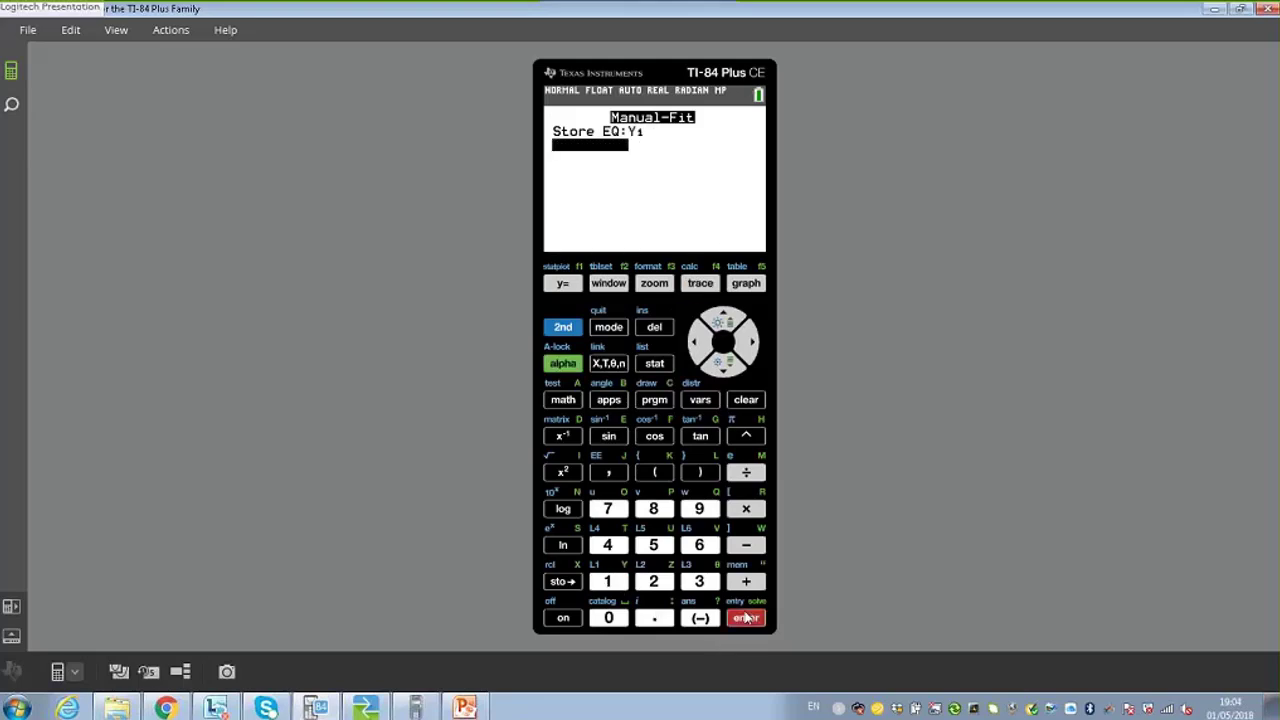
pyautogui.click(746, 617)
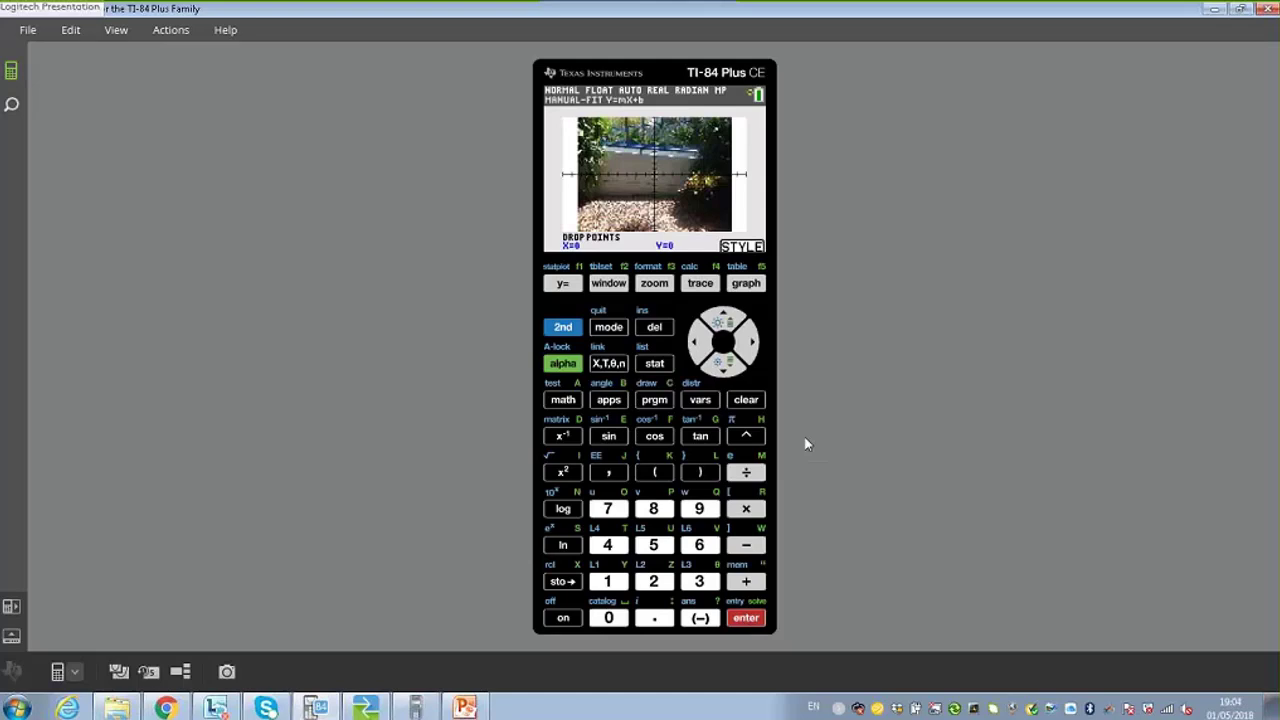
# Step: Drop two manual-fit points along the photo's sloping wall top at about (0.61, 4.63) and (-4.17, 5.24) to draw the line
pyautogui.click(729, 320)
pyautogui.click(729, 320)
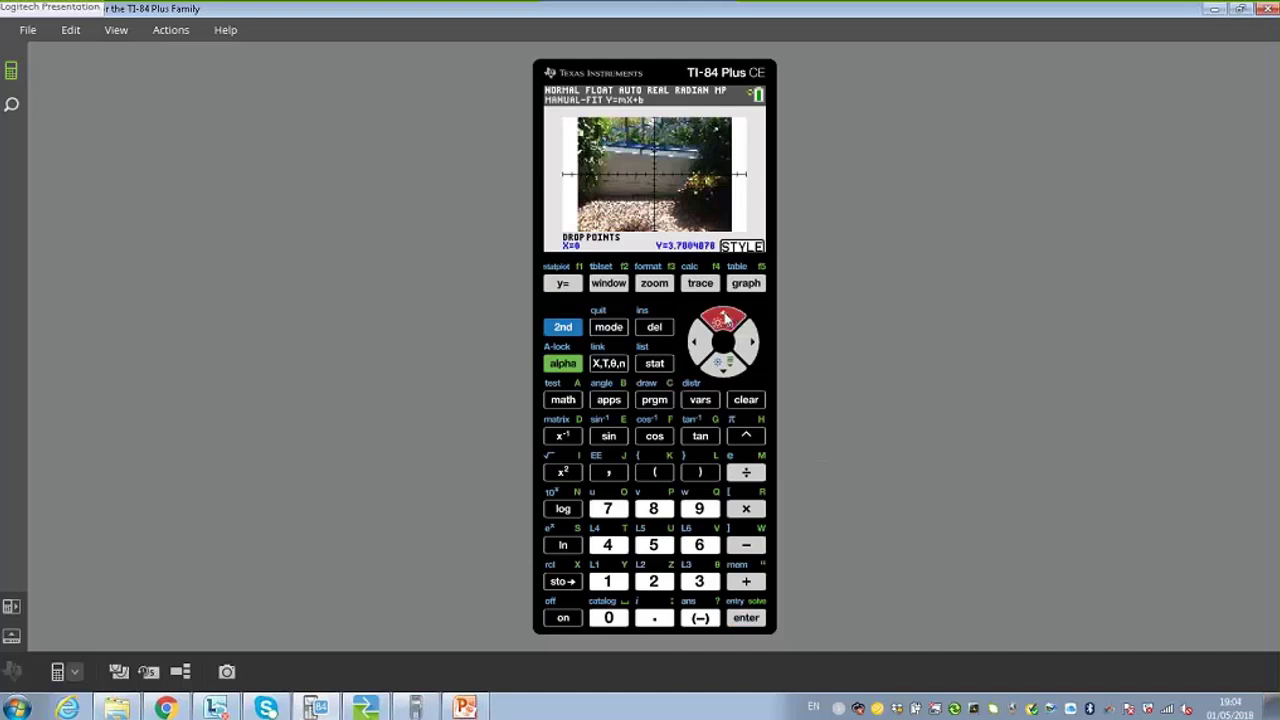
pyautogui.click(748, 343)
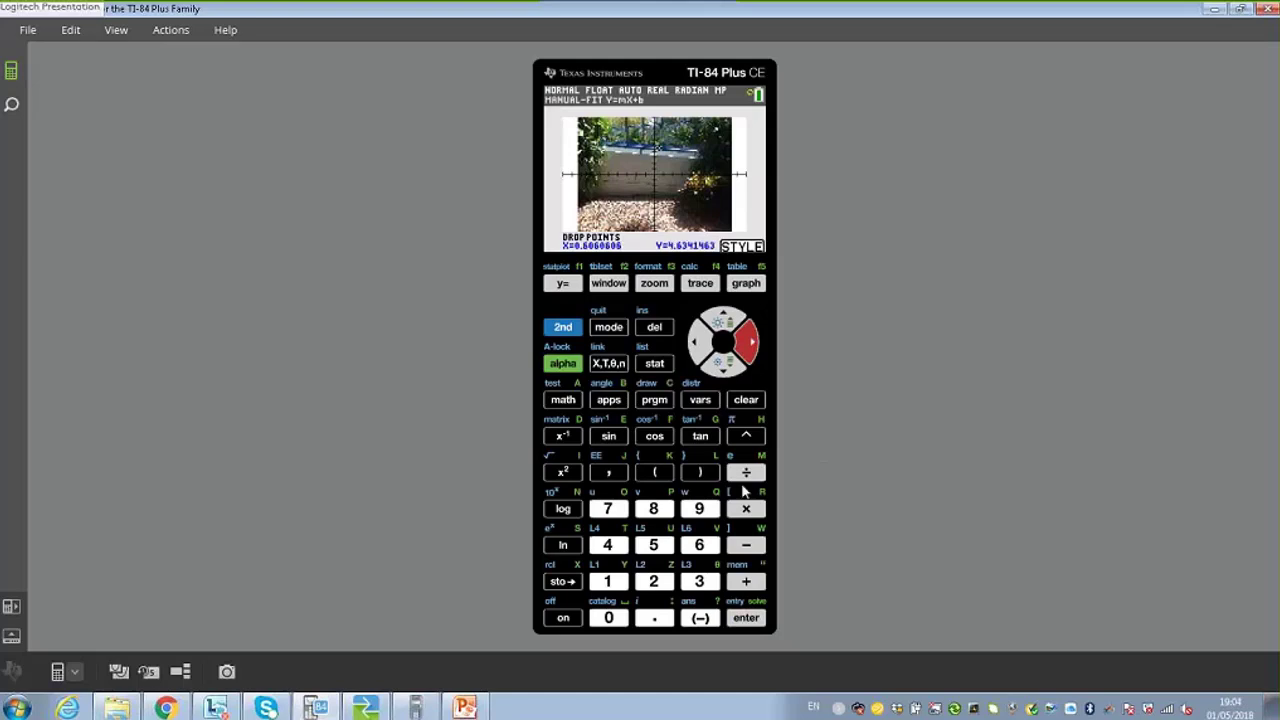
pyautogui.click(746, 617)
pyautogui.click(697, 343)
pyautogui.click(697, 348)
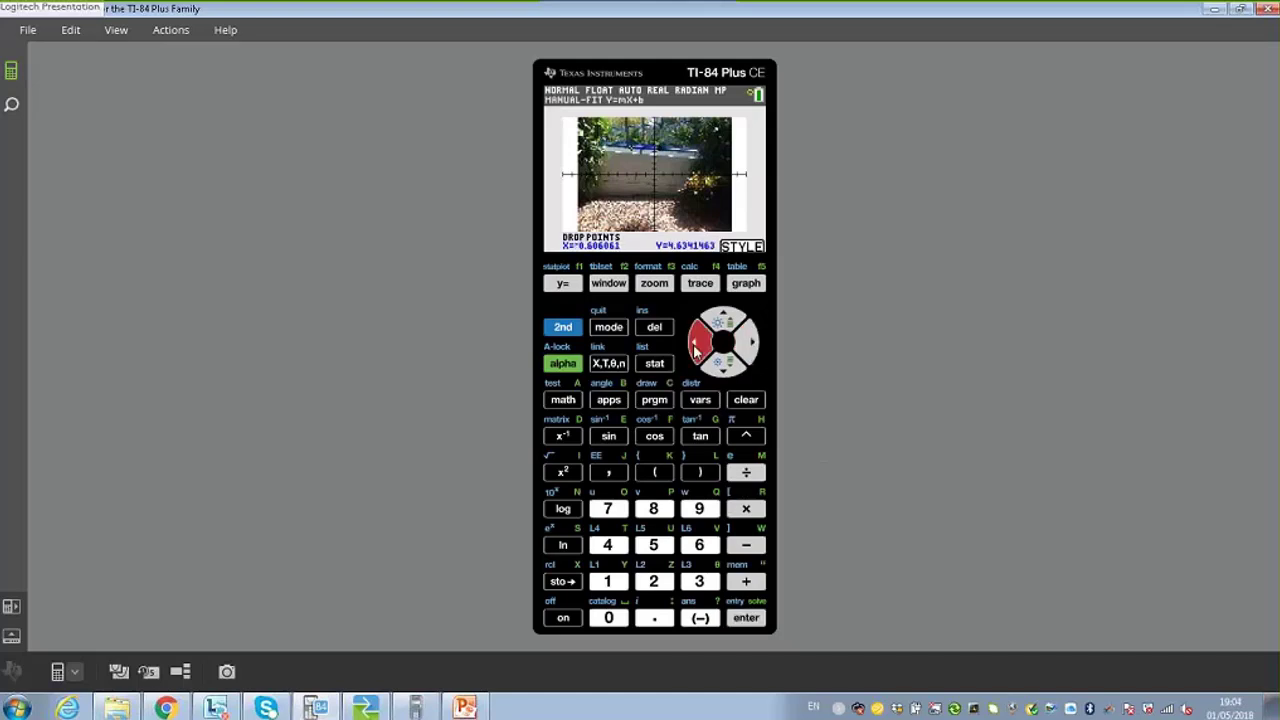
pyautogui.click(722, 321)
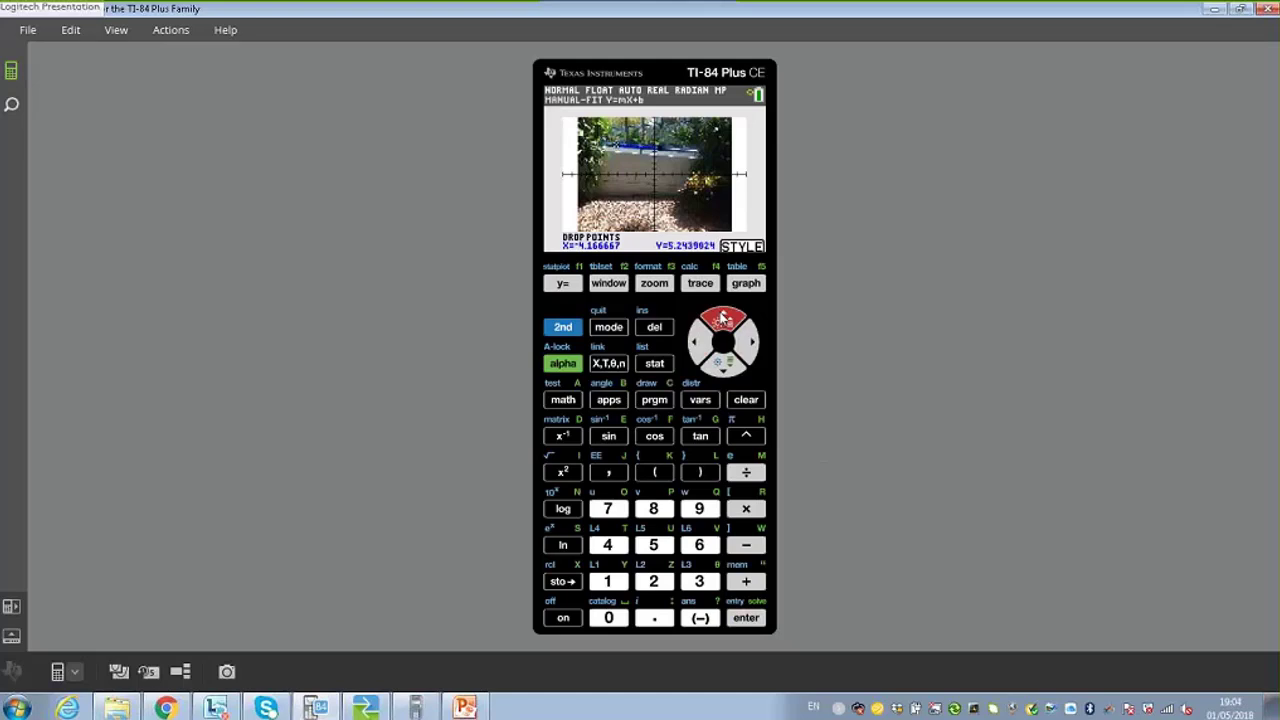
pyautogui.click(752, 622)
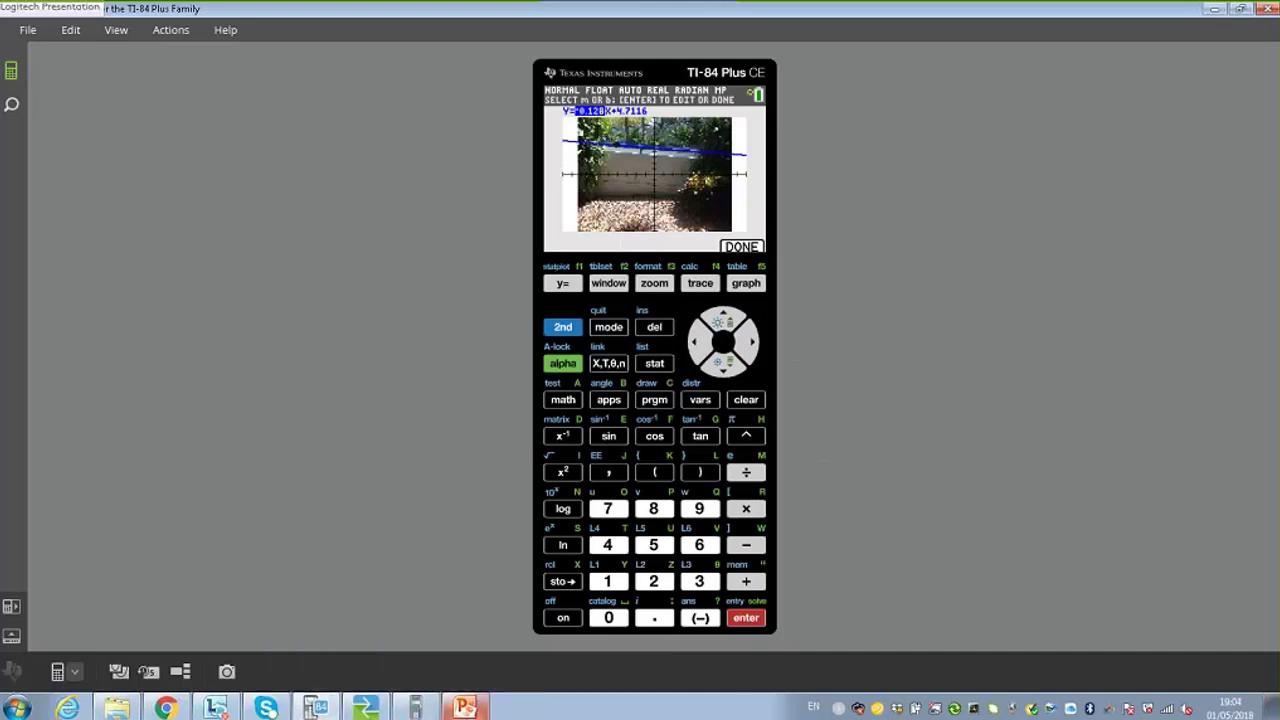
# Step: Switch to the PowerPoint presentation, advance to the School Ramps slide, and reveal the circle around the 1:14 and 1:20 ramp gradients
pyautogui.click(464, 708)
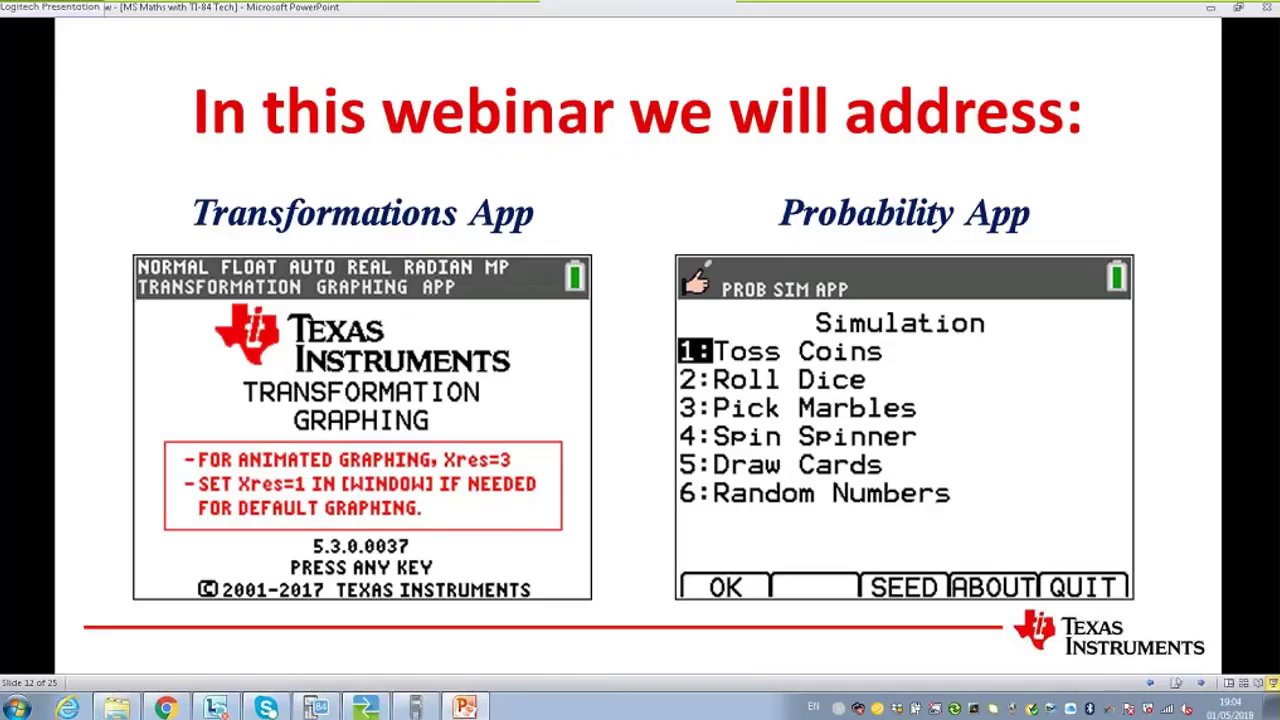
pyautogui.click(785, 470)
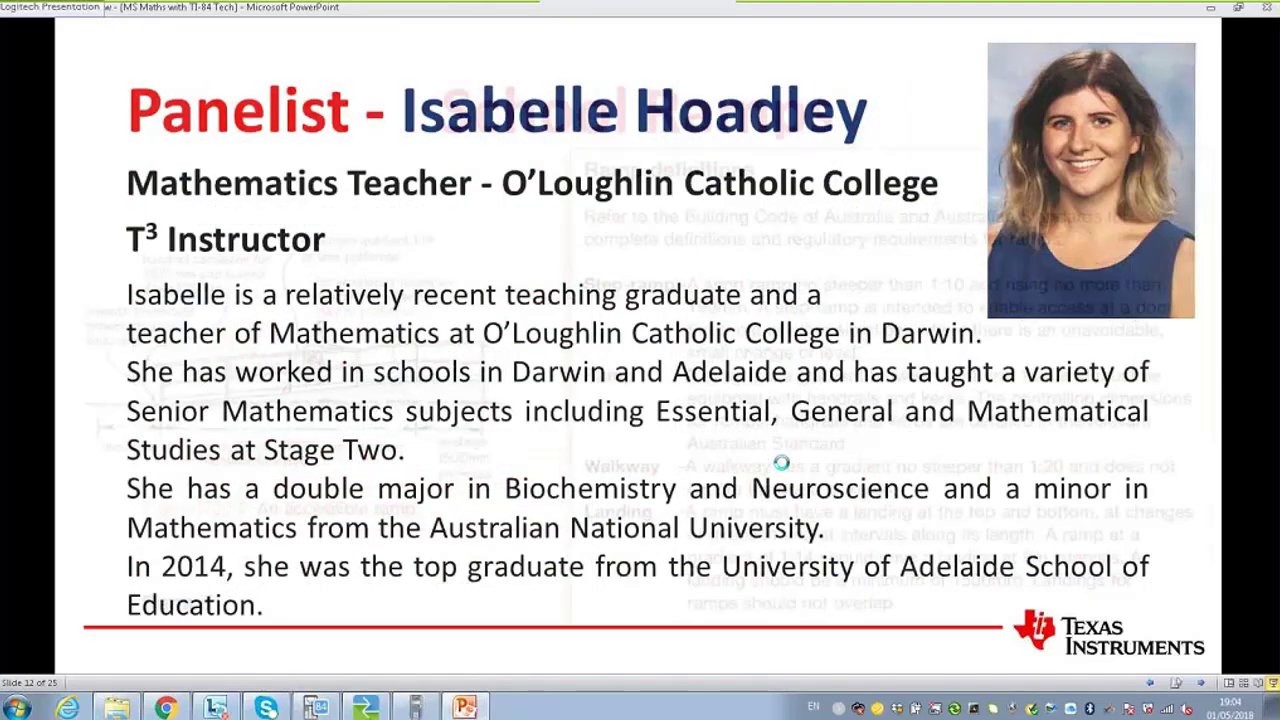
pyautogui.click(700, 460)
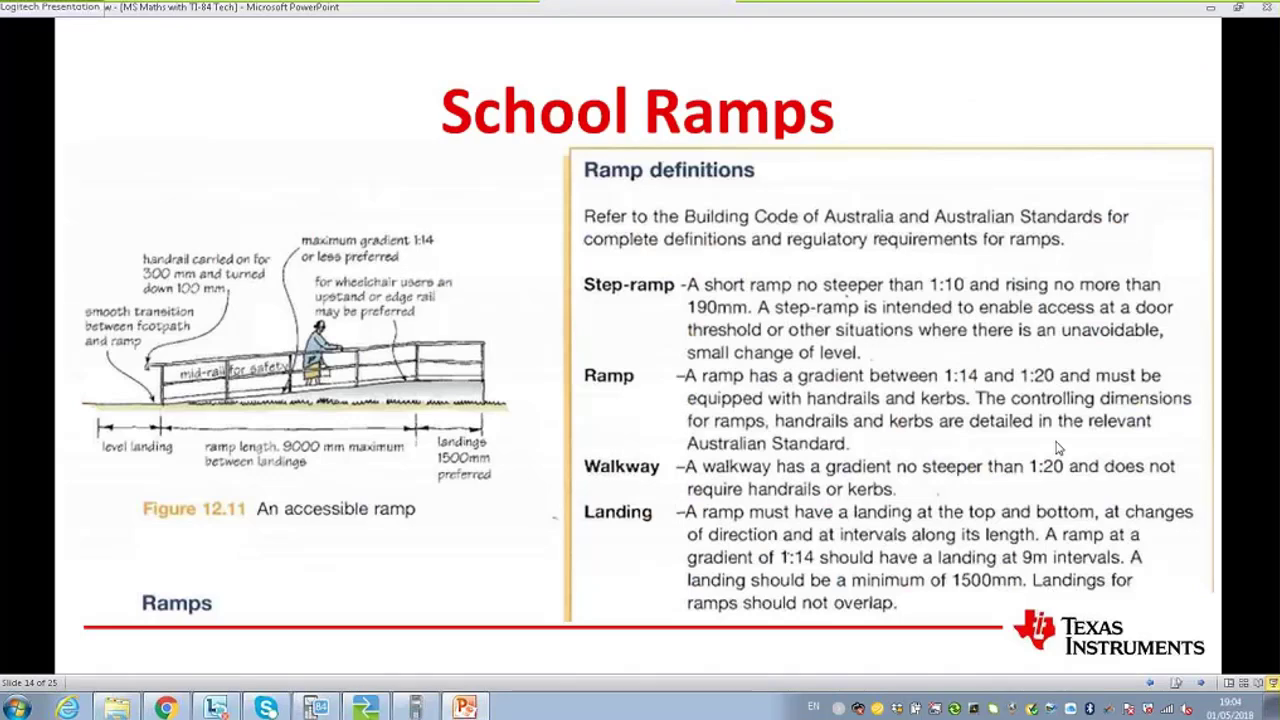
pyautogui.click(828, 610)
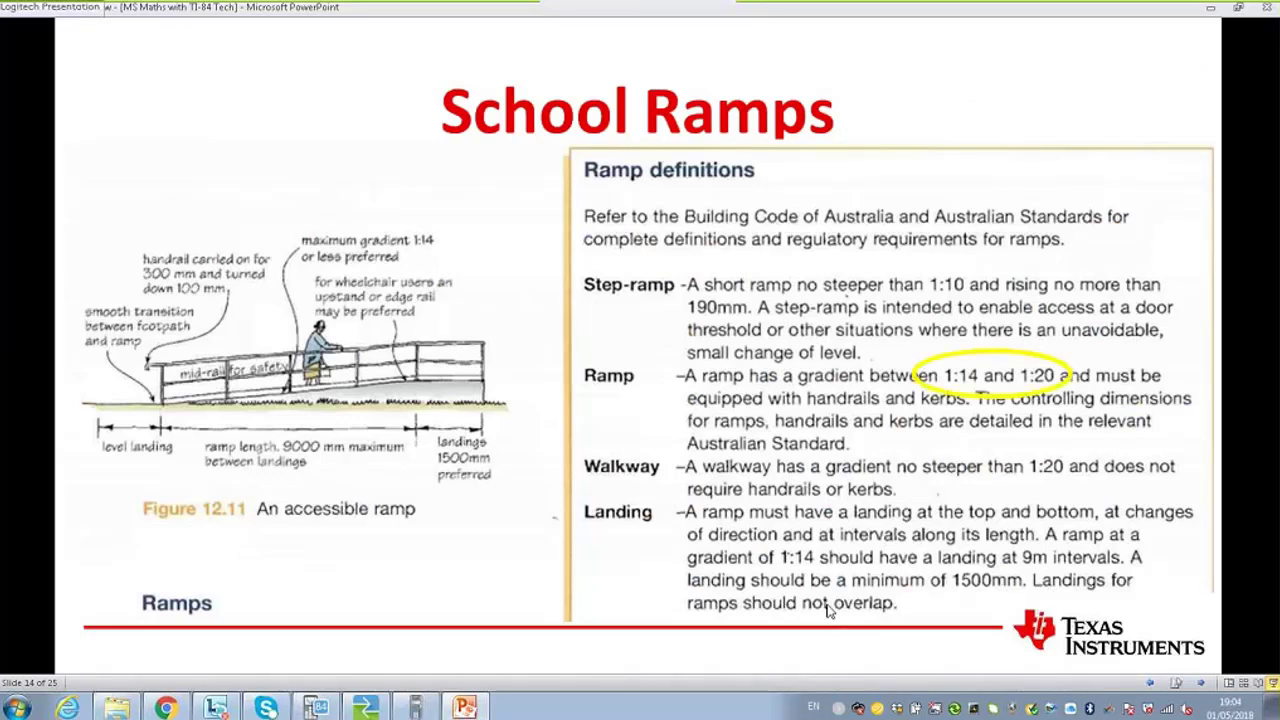
# Step: Switch to TI-SmartView CE, restore its window from maximized size, and bring the School Ramps slide back to the front
pyautogui.click(315, 707)
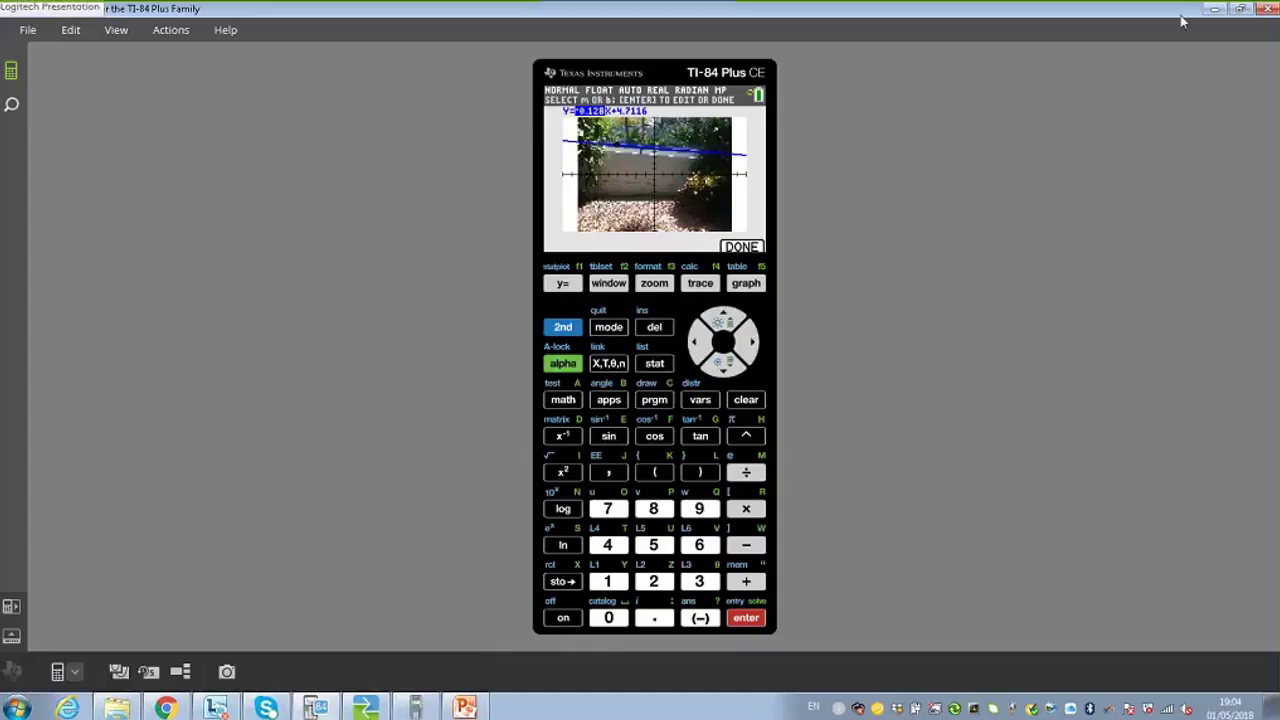
pyautogui.click(1240, 9)
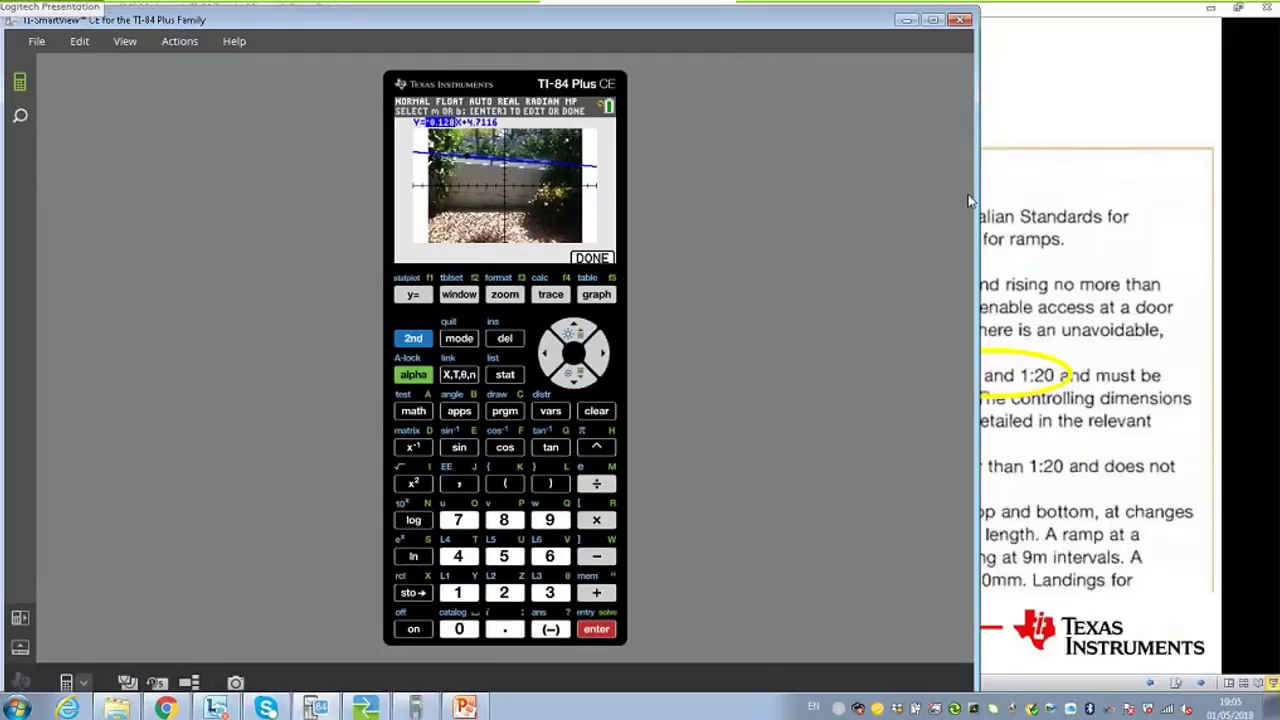
pyautogui.click(990, 200)
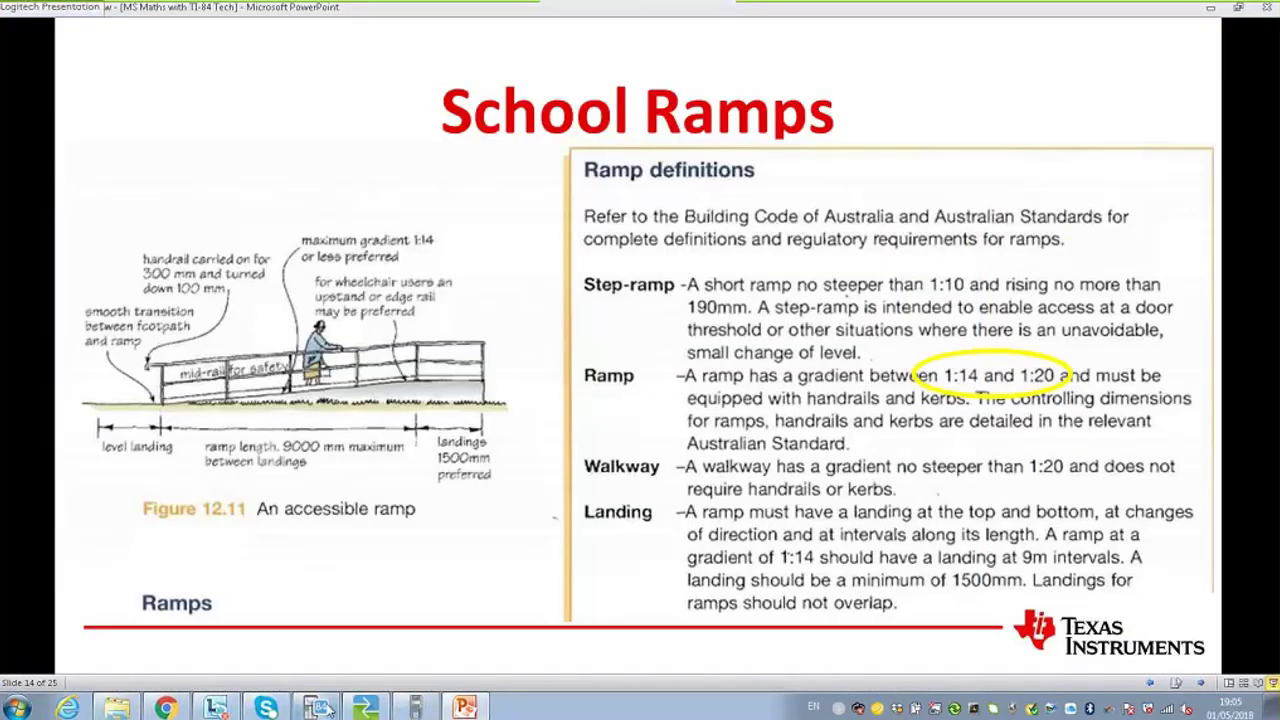